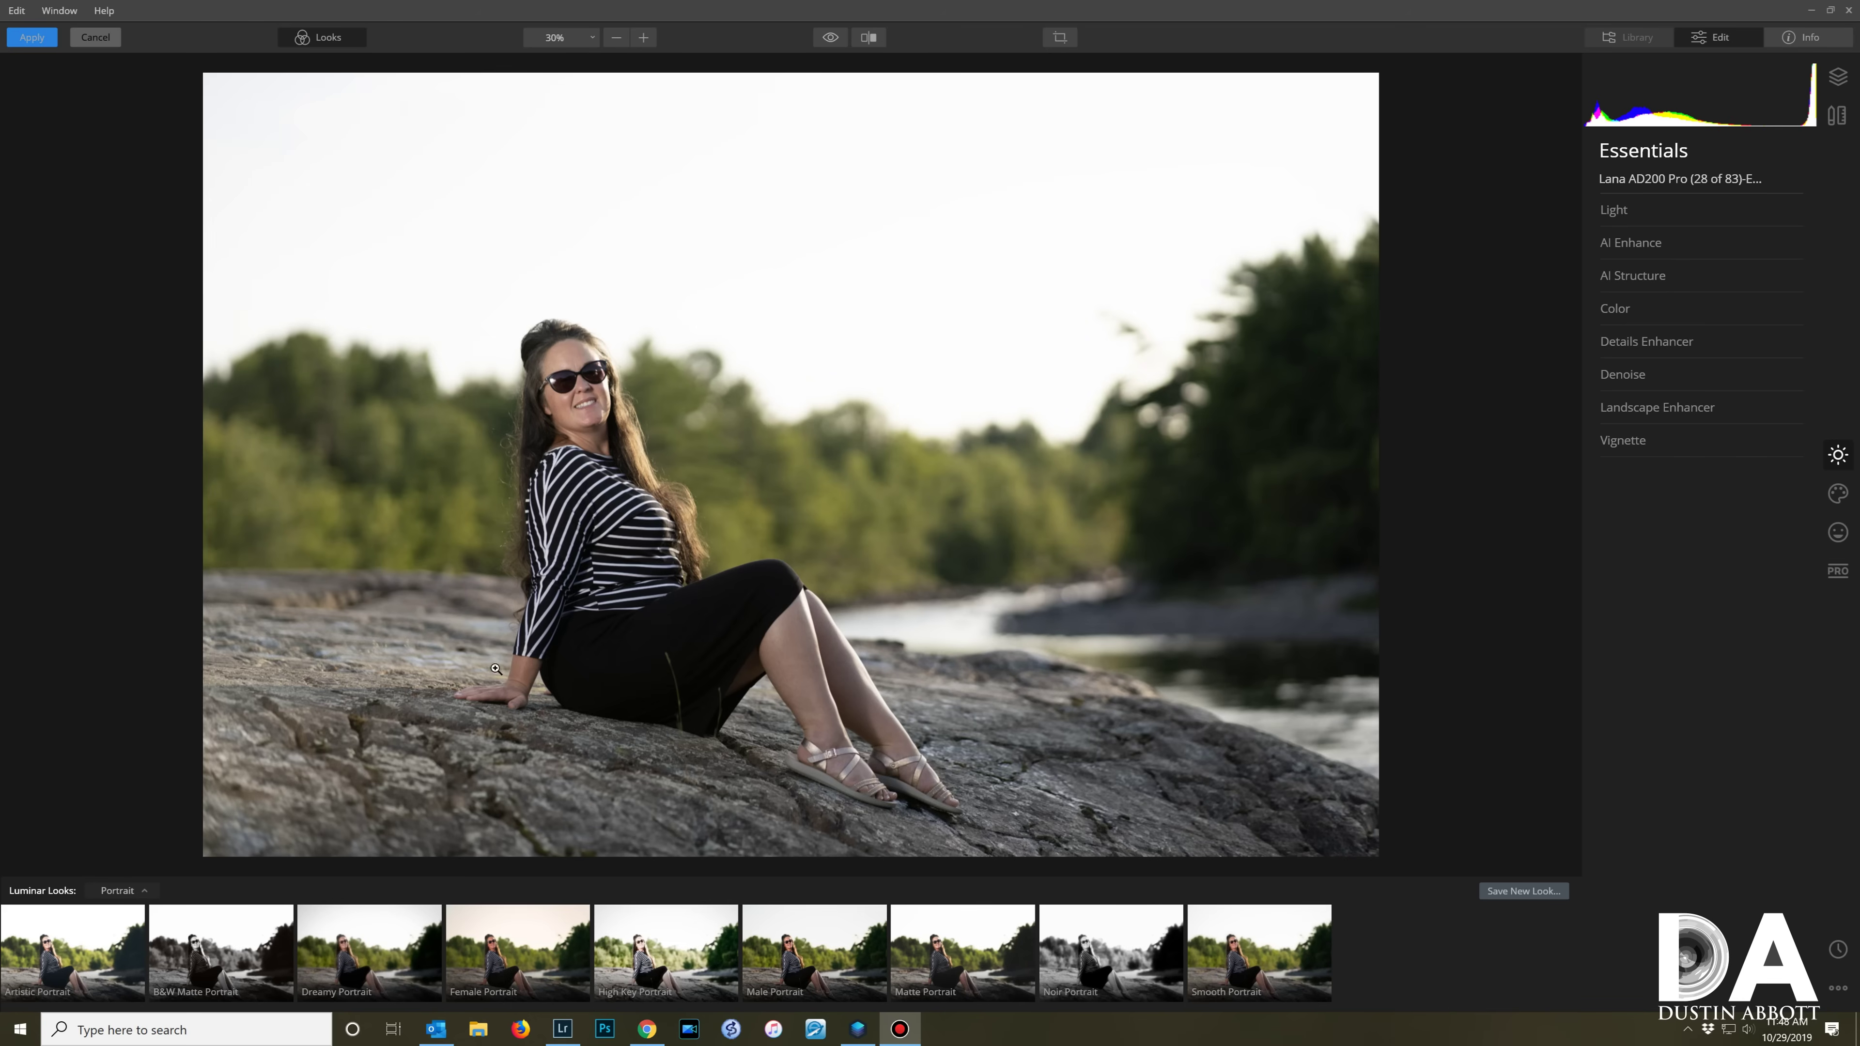
# Step: Show the Luminar Looks collections and pick the Portrait collection
pyautogui.click(145, 885)
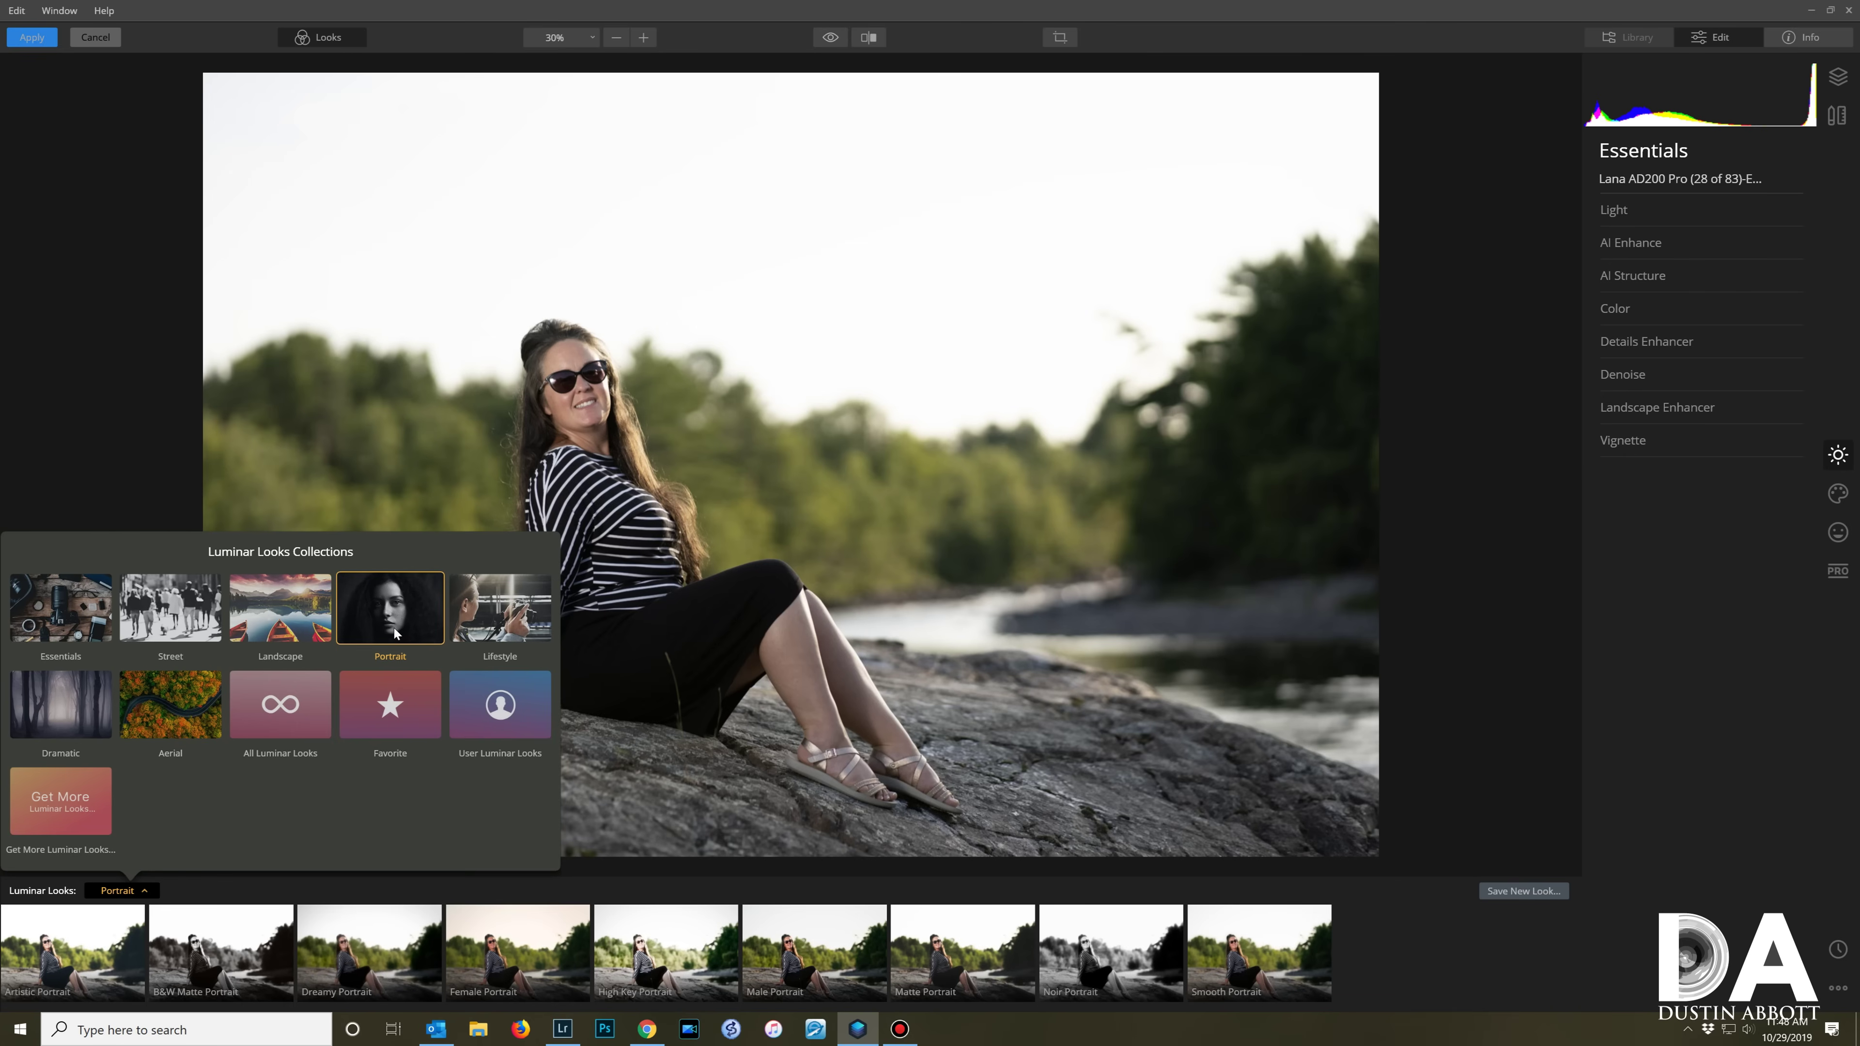
# Step: Apply the Artistic Portrait look and lower its Amount to 24
pyautogui.click(139, 895)
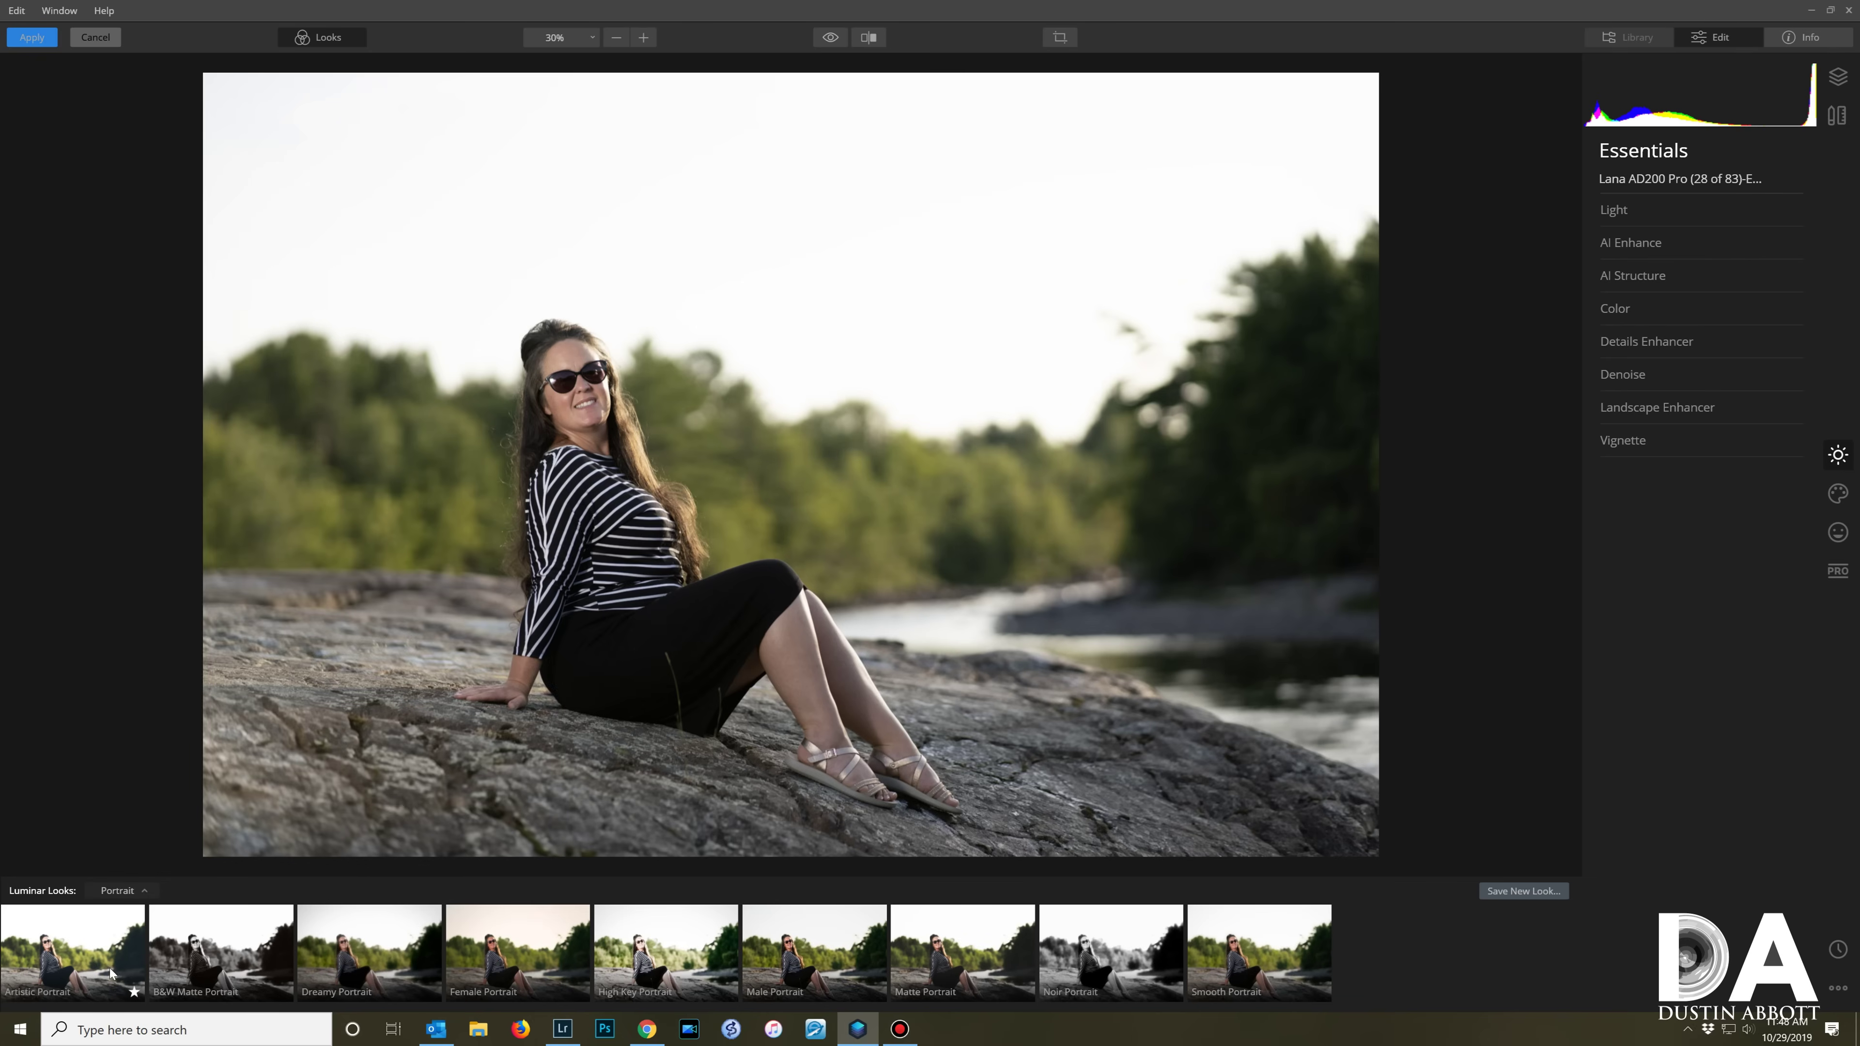
pyautogui.click(71, 950)
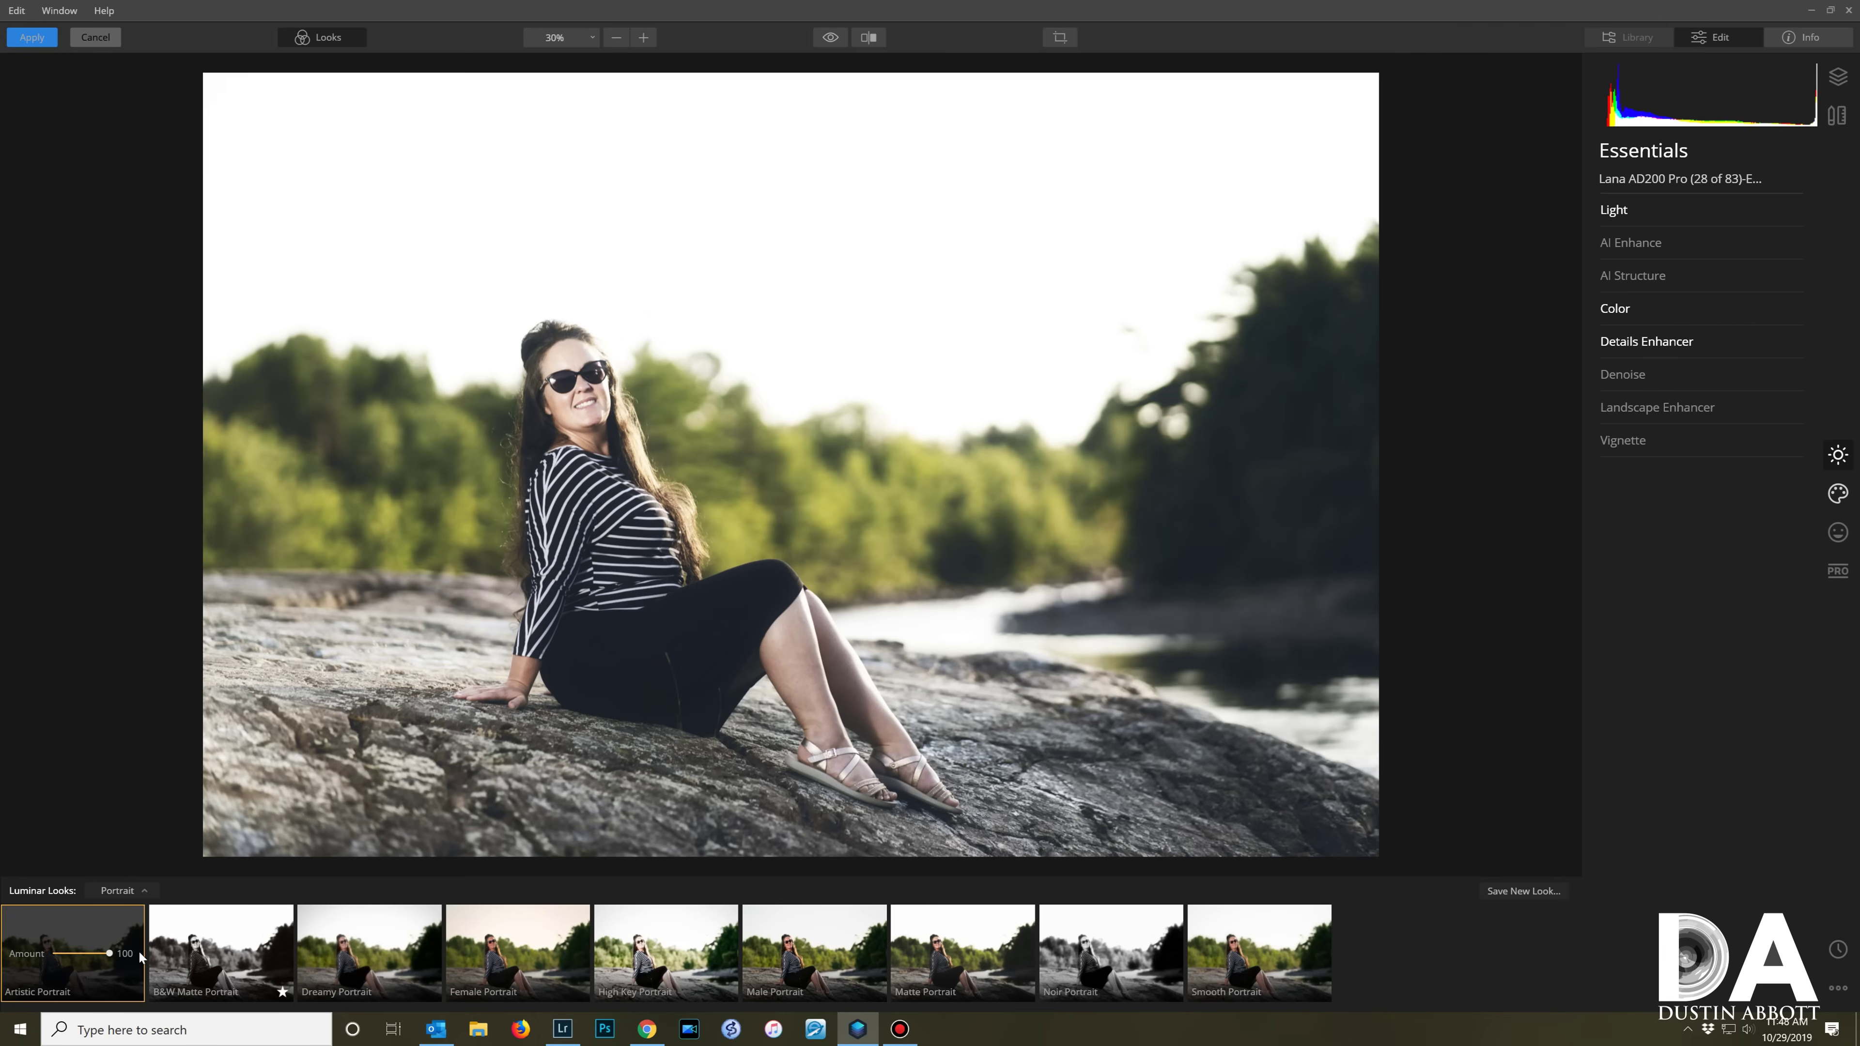
pyautogui.moveTo(108, 955); pyautogui.dragTo(76, 955)
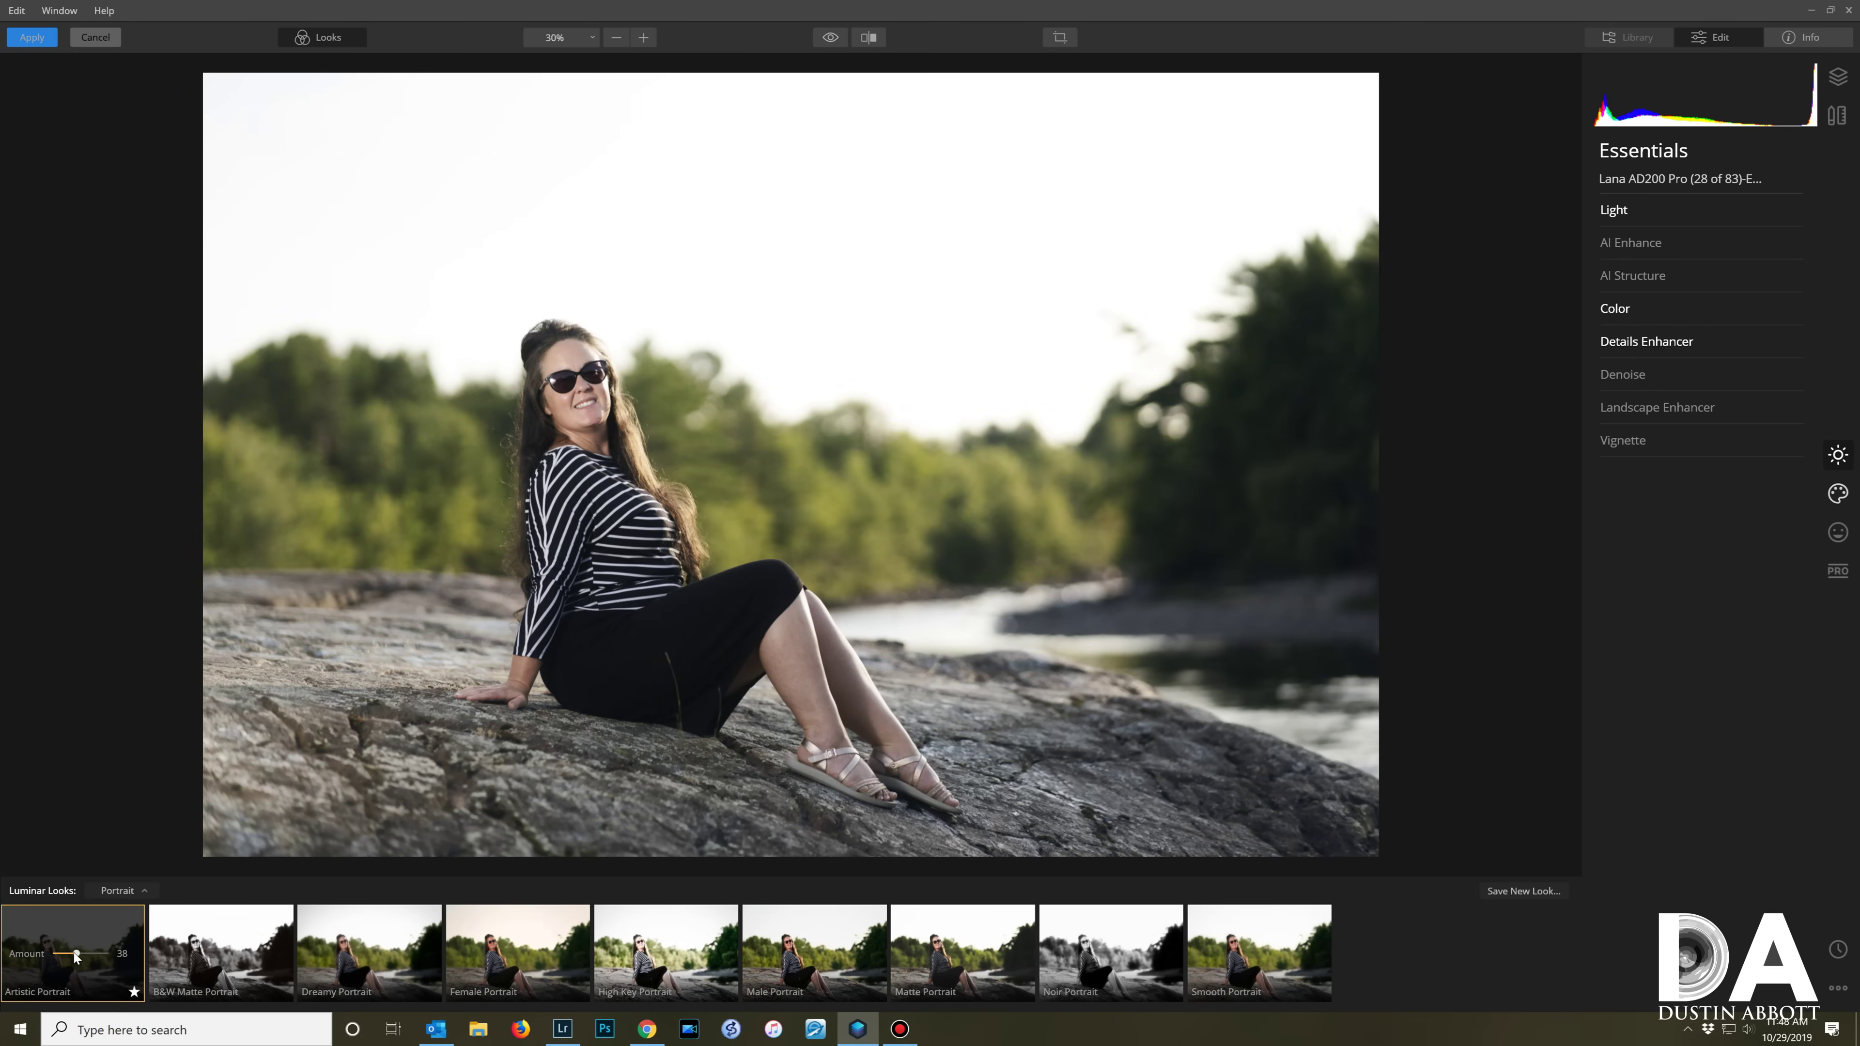
pyautogui.moveTo(76, 955); pyautogui.dragTo(68, 955)
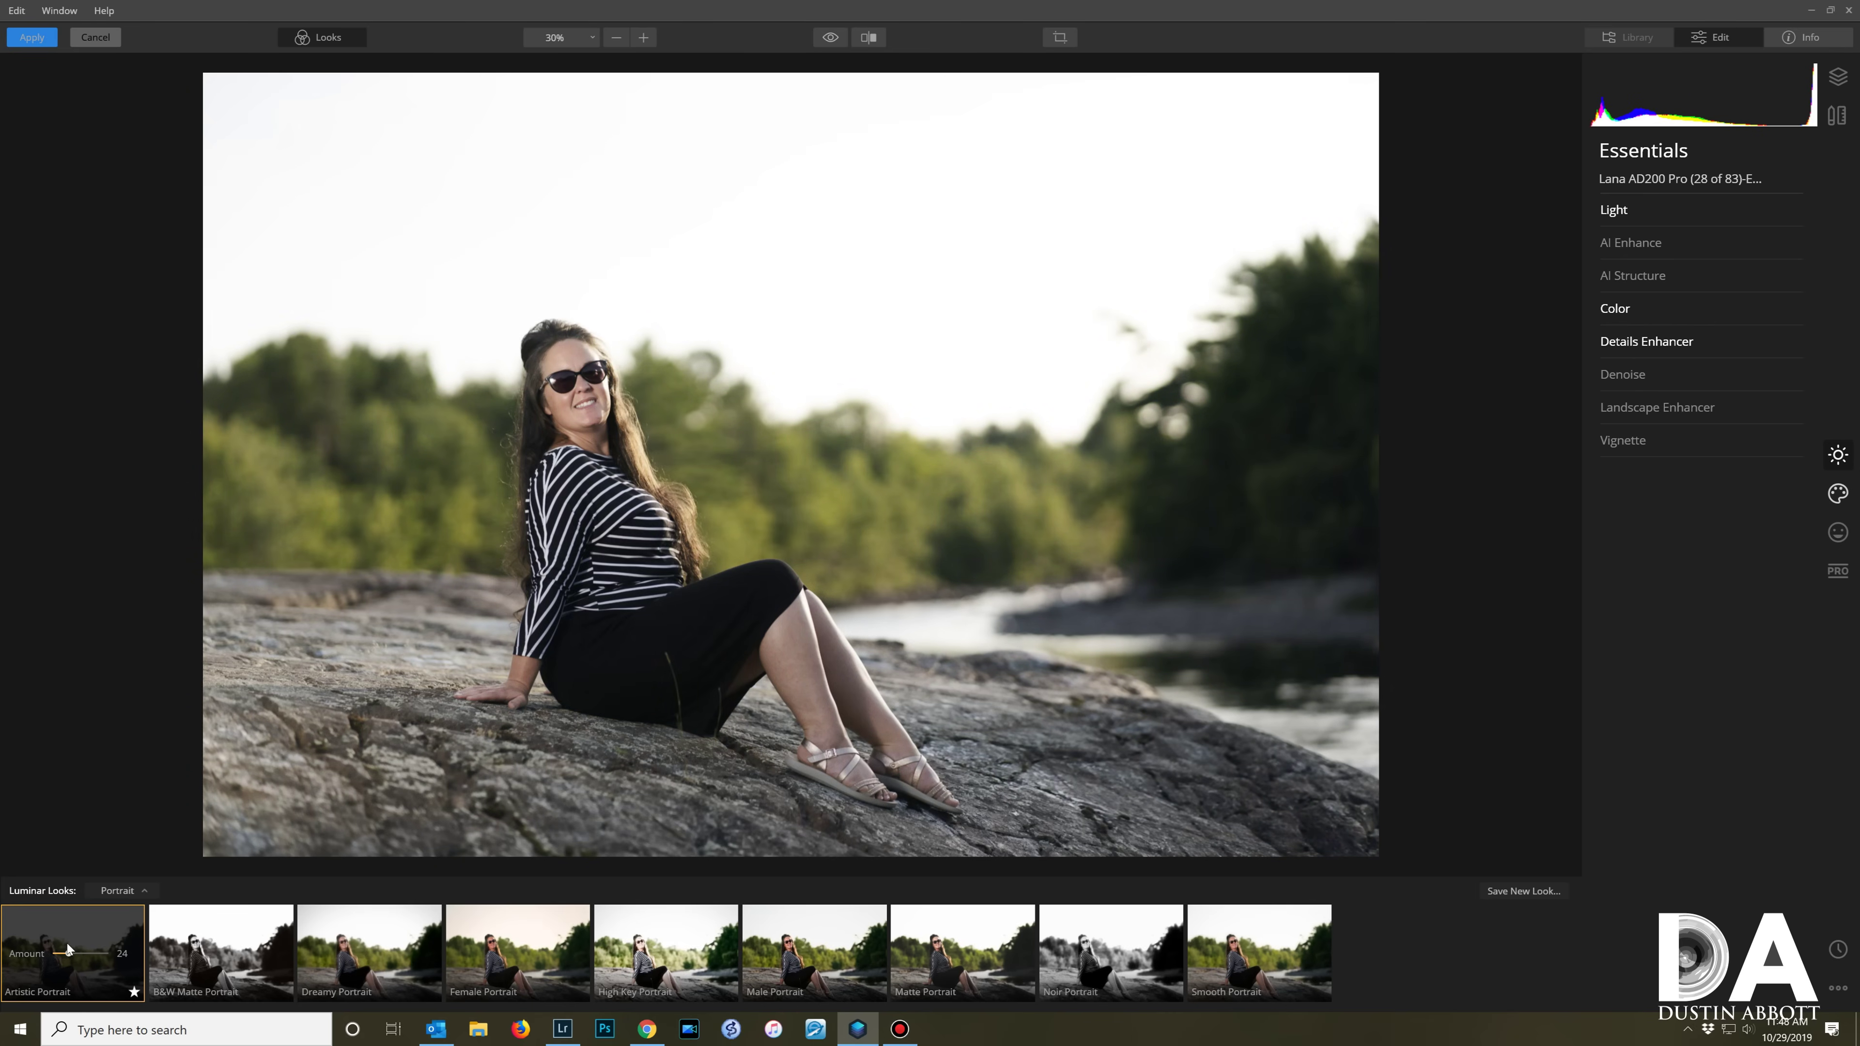
# Step: Preview the B&W Matte, Dreamy, Female, Male and High Key Portrait looks in turn
pyautogui.click(241, 941)
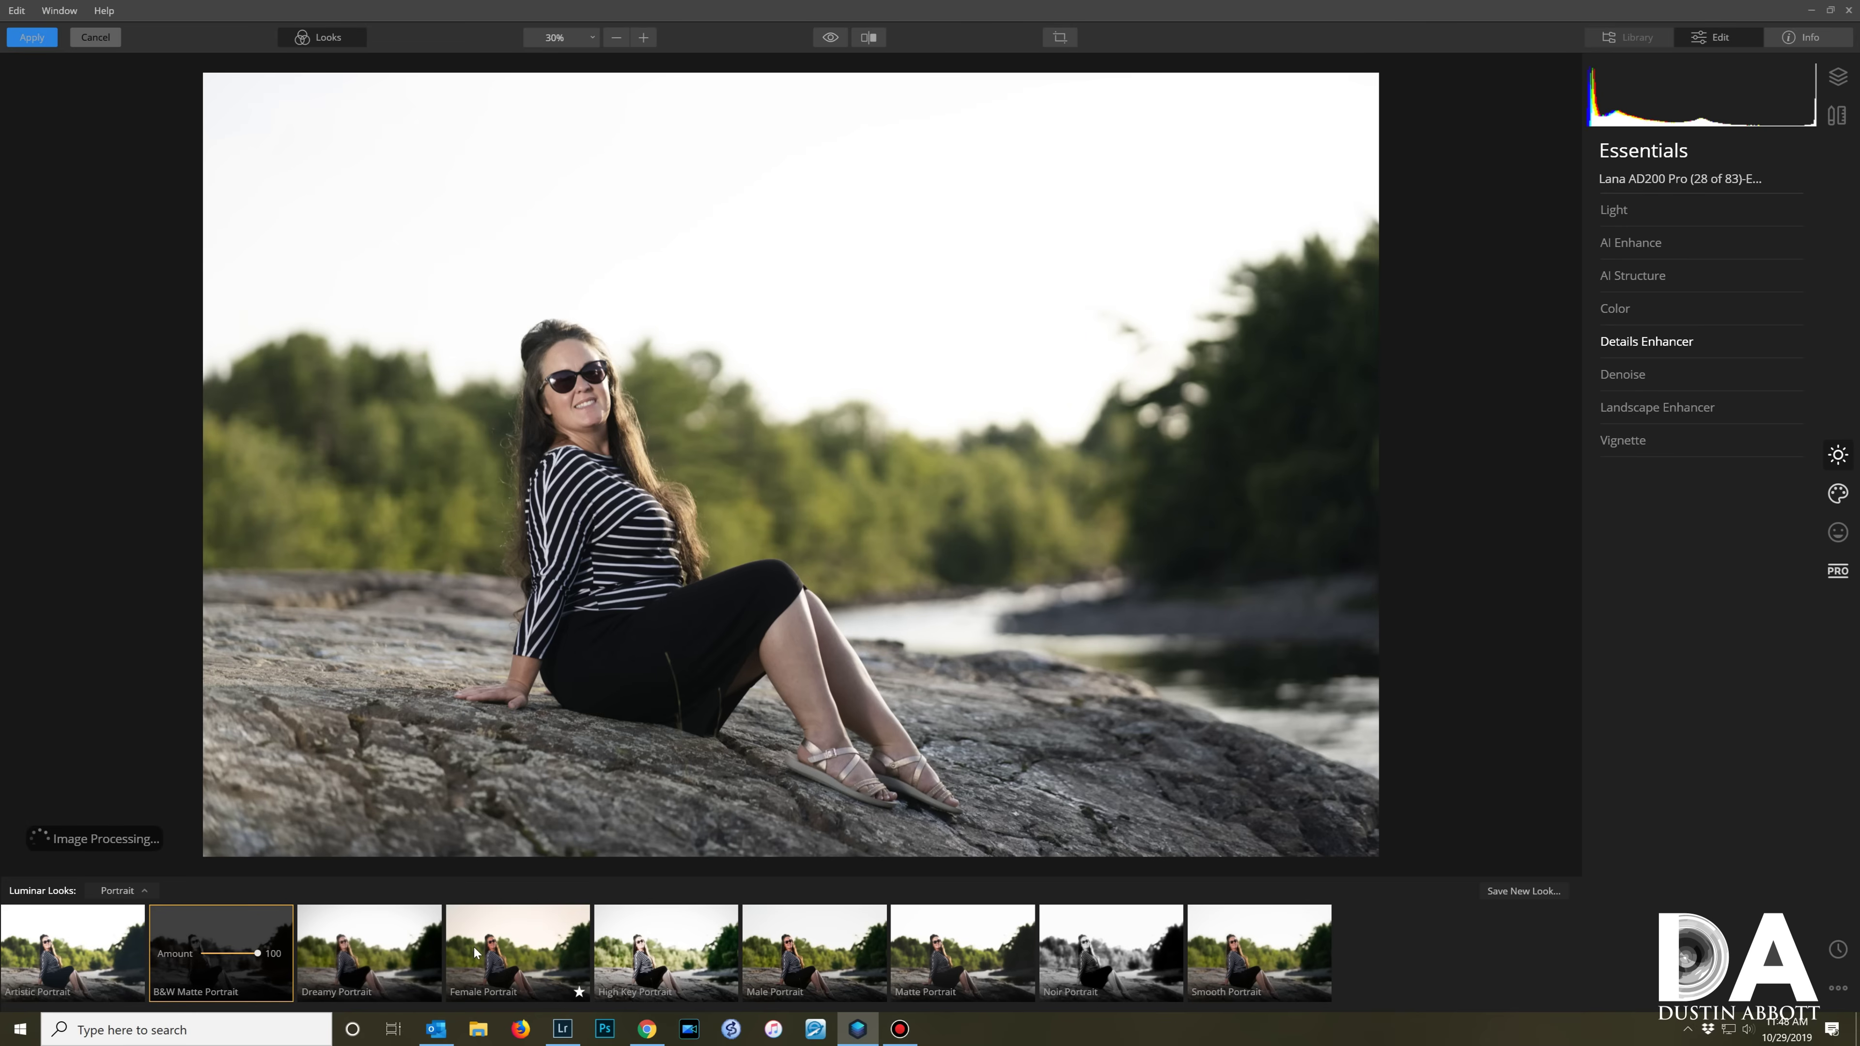
pyautogui.click(408, 929)
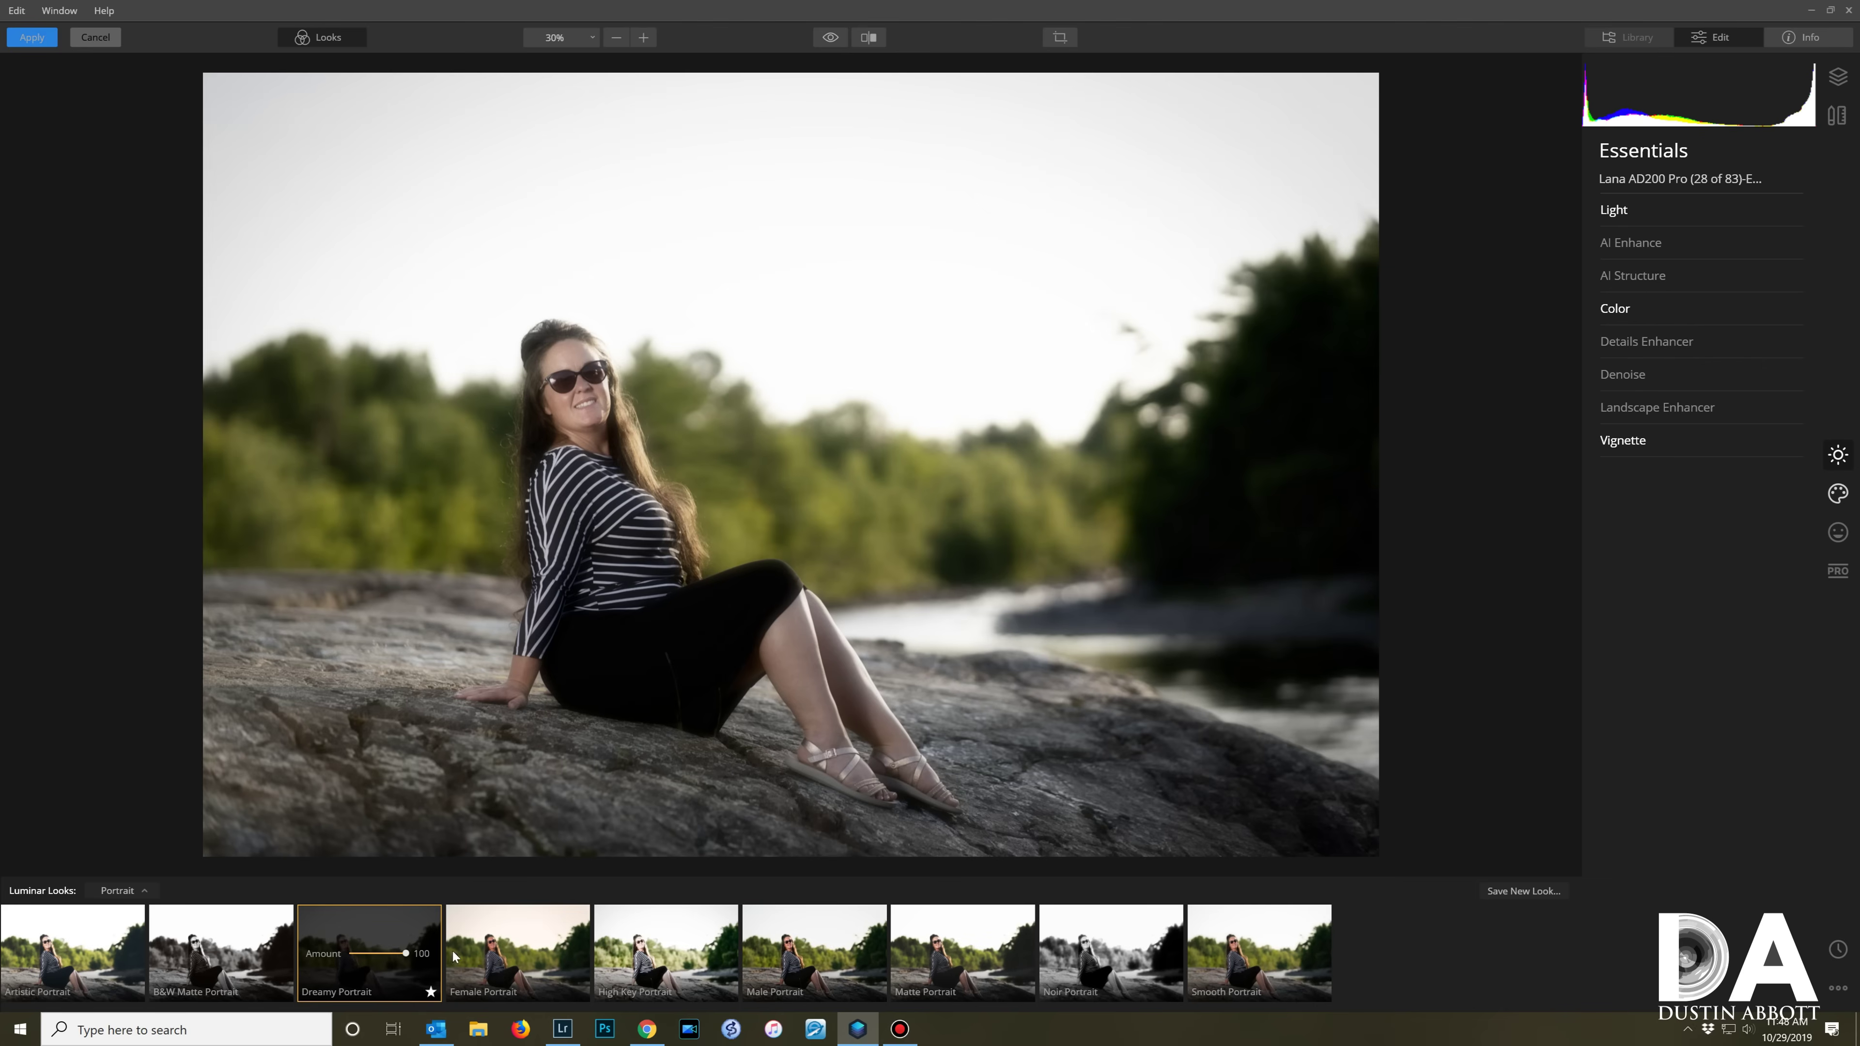
pyautogui.click(512, 961)
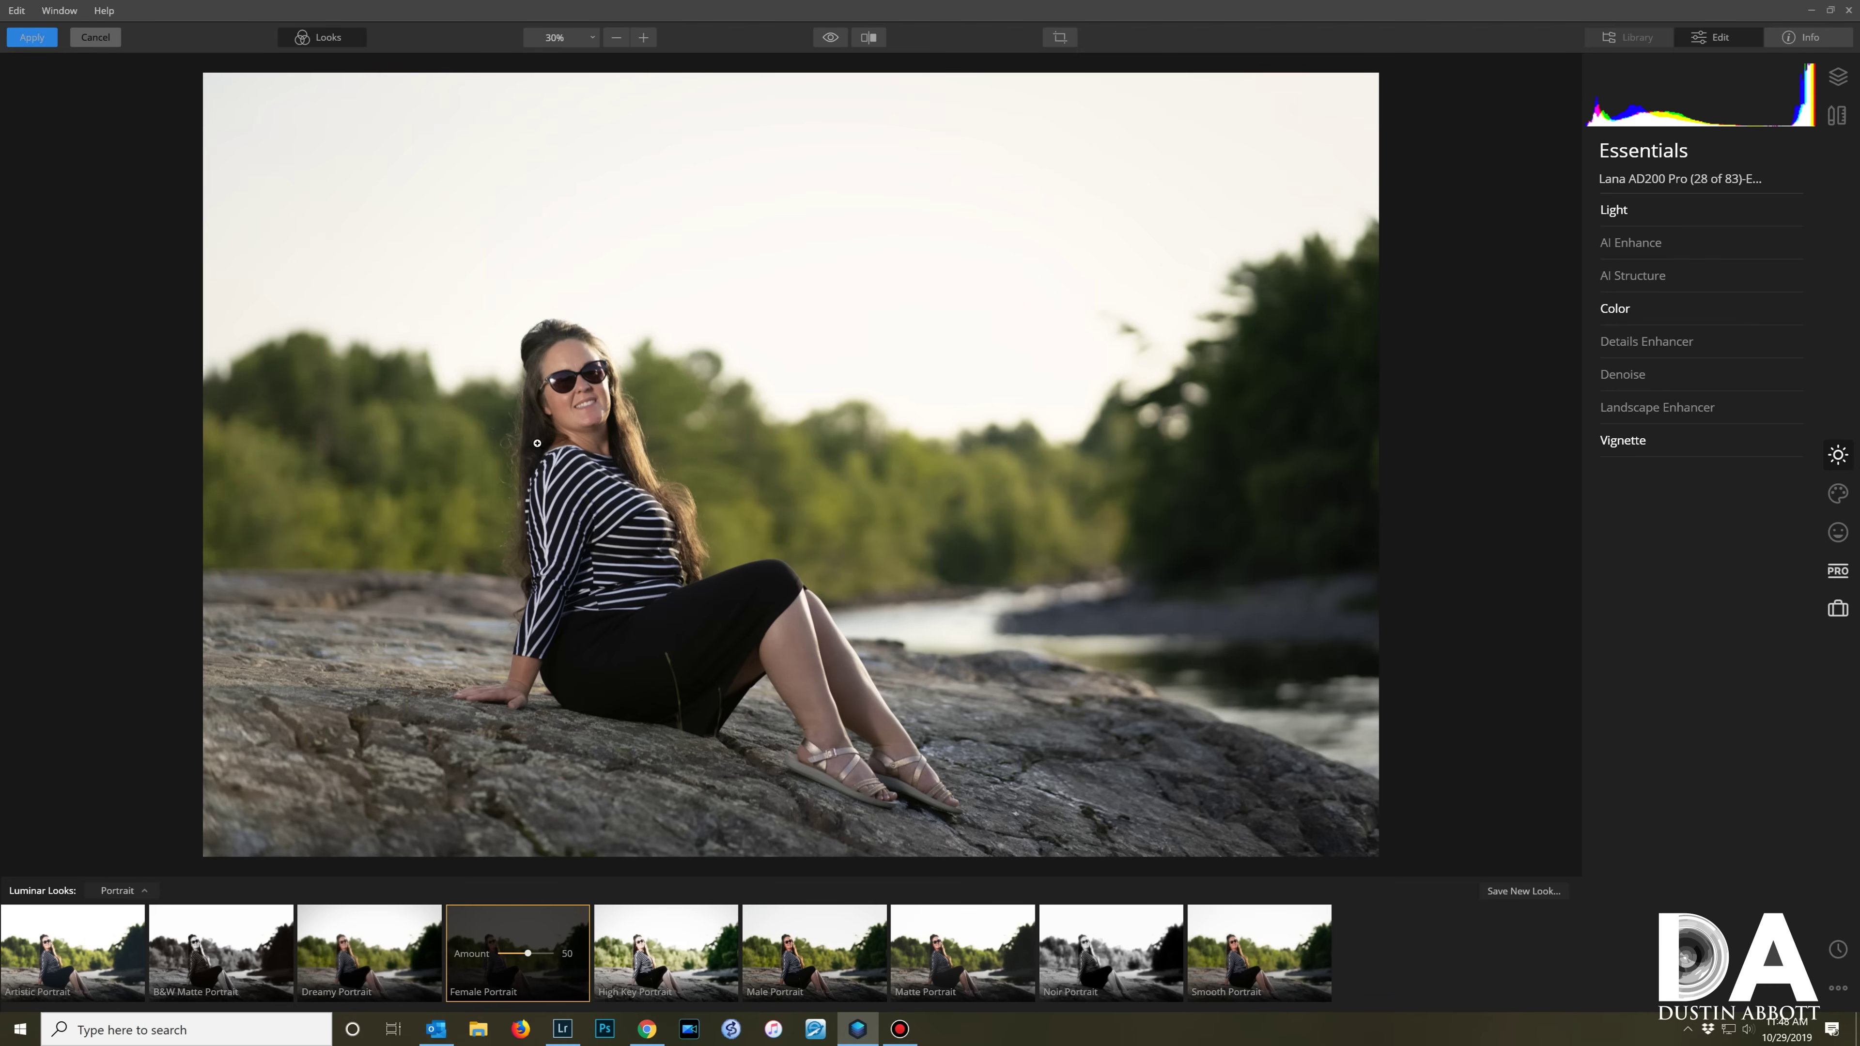
pyautogui.click(834, 925)
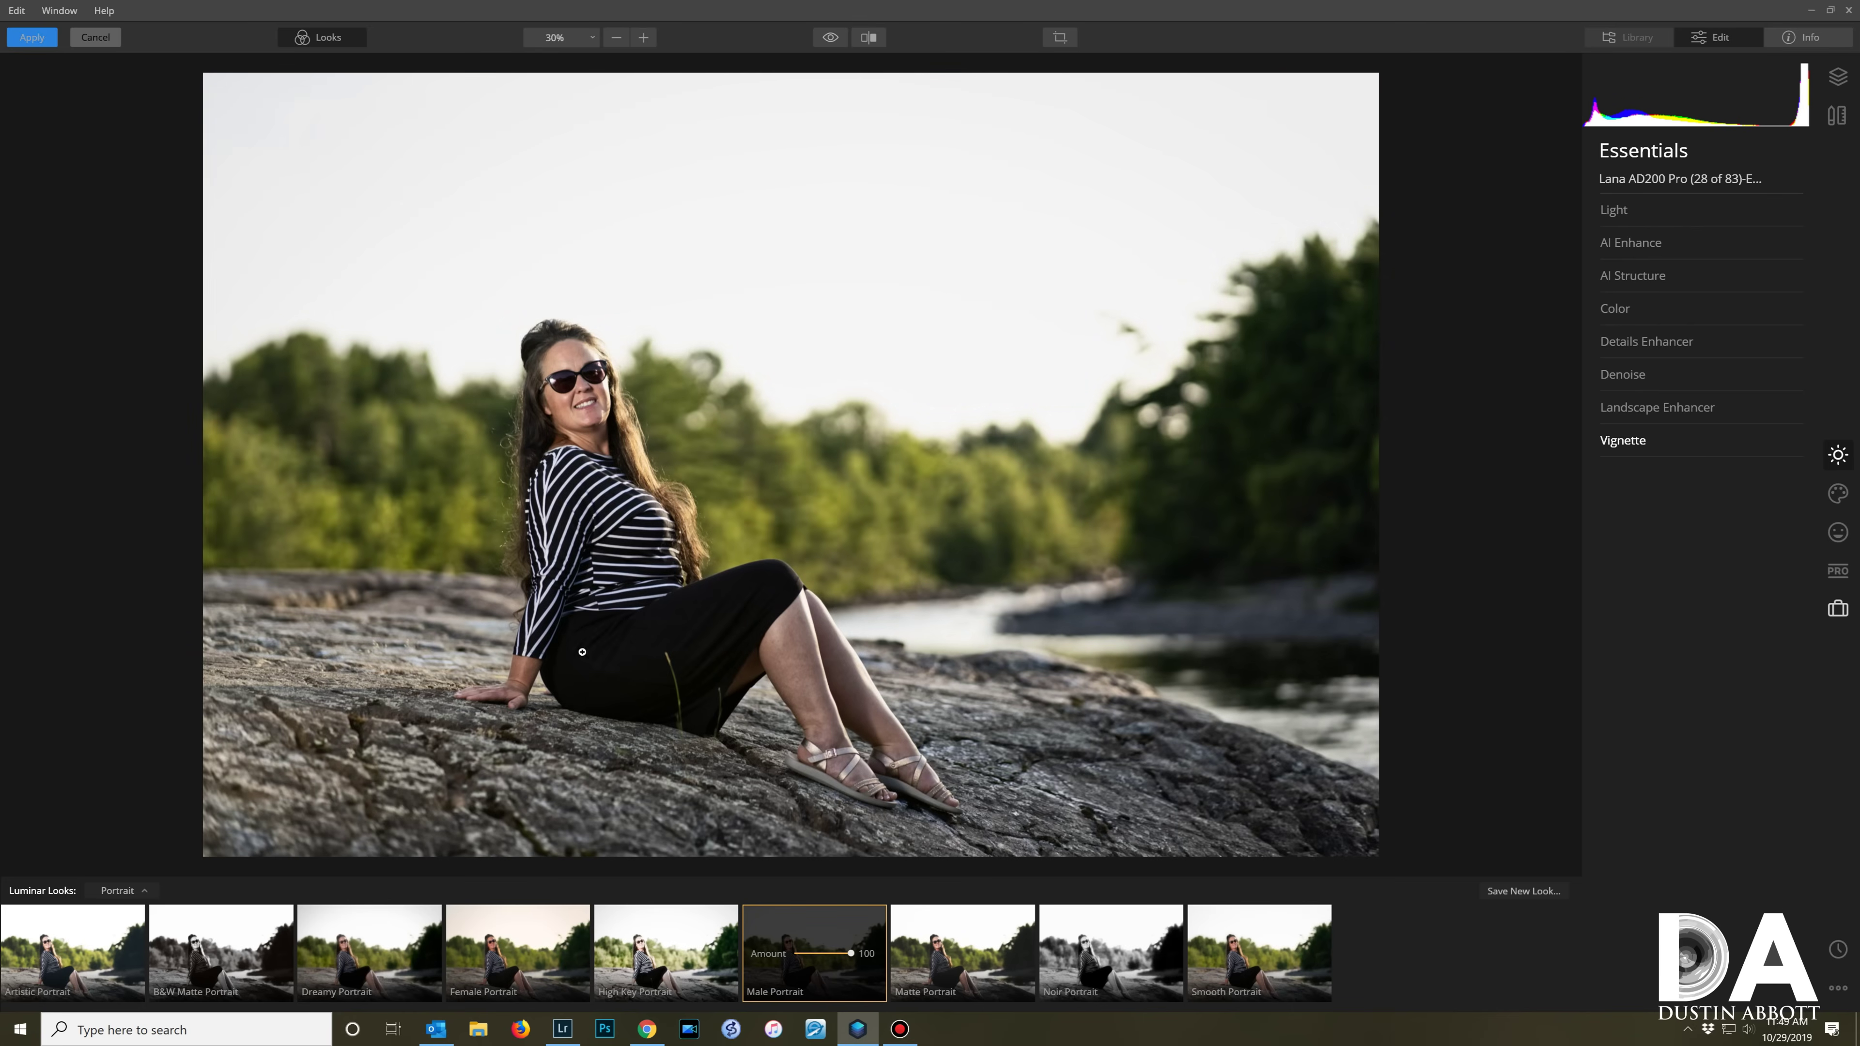
pyautogui.click(677, 933)
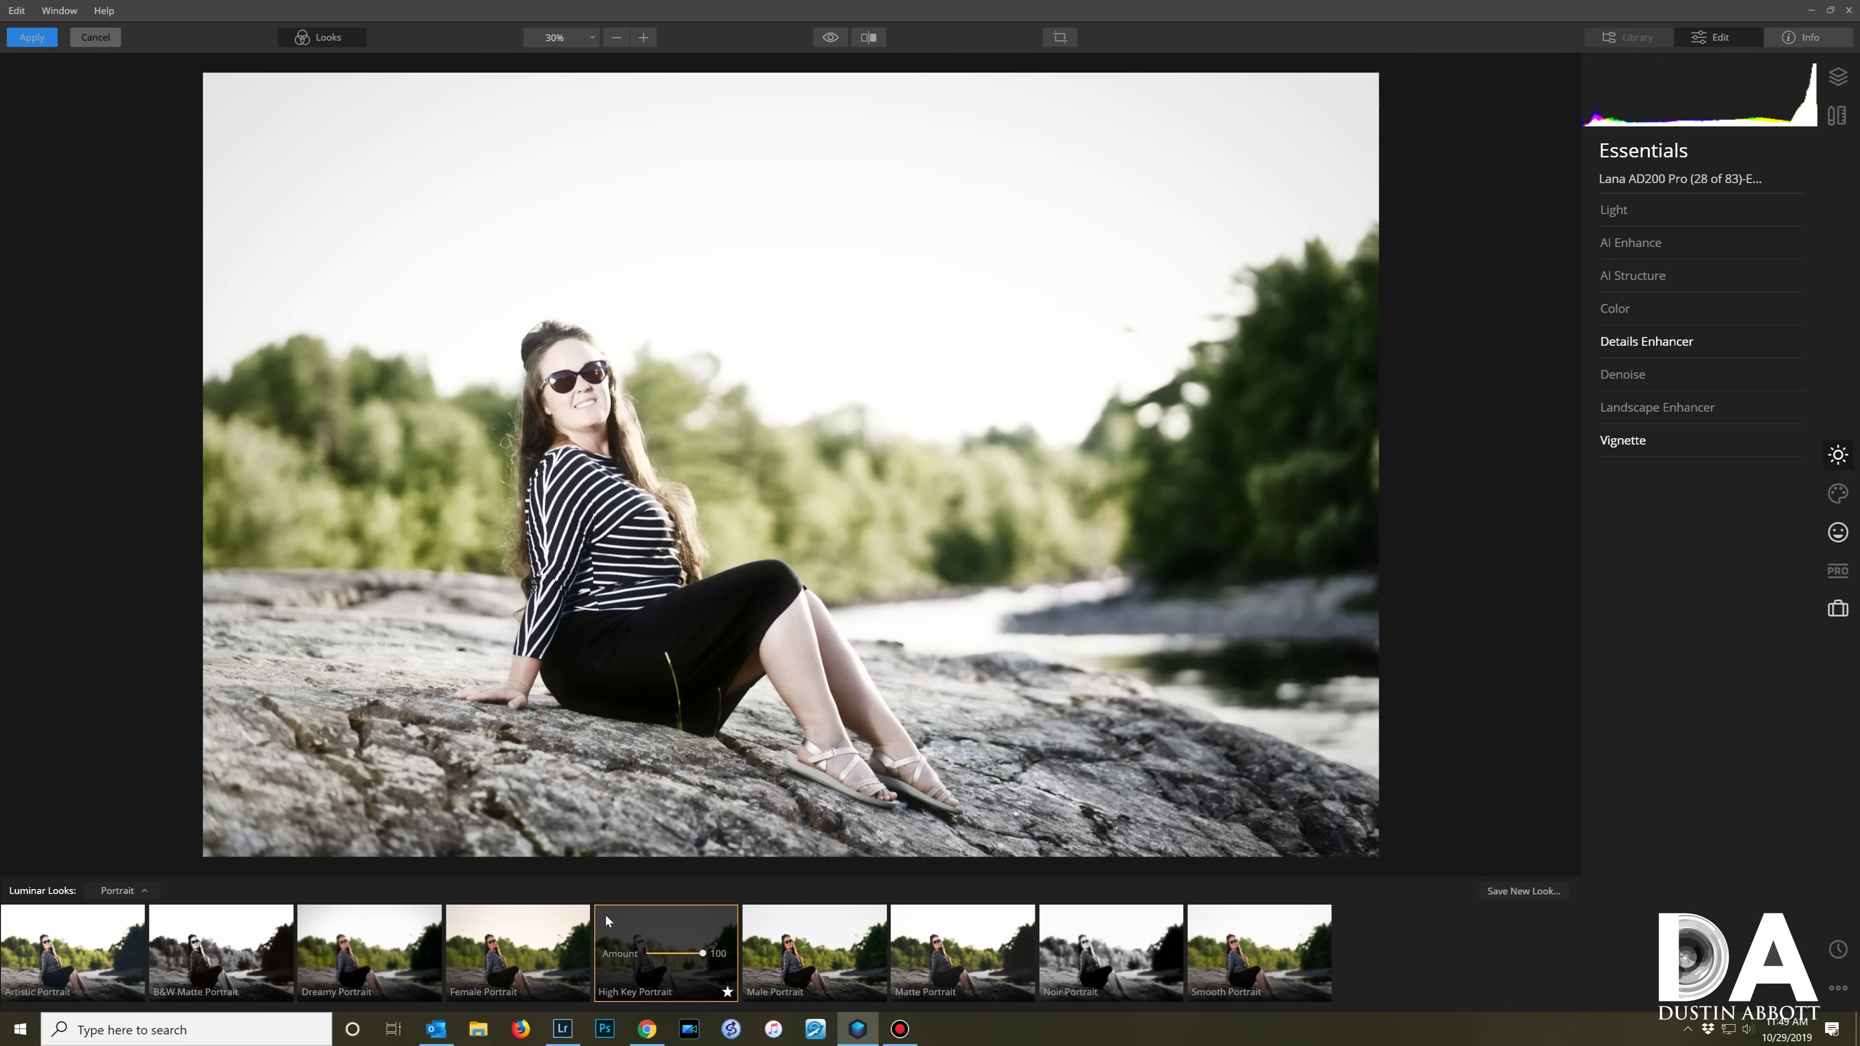
# Step: Fade High Key Portrait to zero, then try Matte Portrait at Amount 76
pyautogui.moveTo(703, 954); pyautogui.dragTo(668, 958)
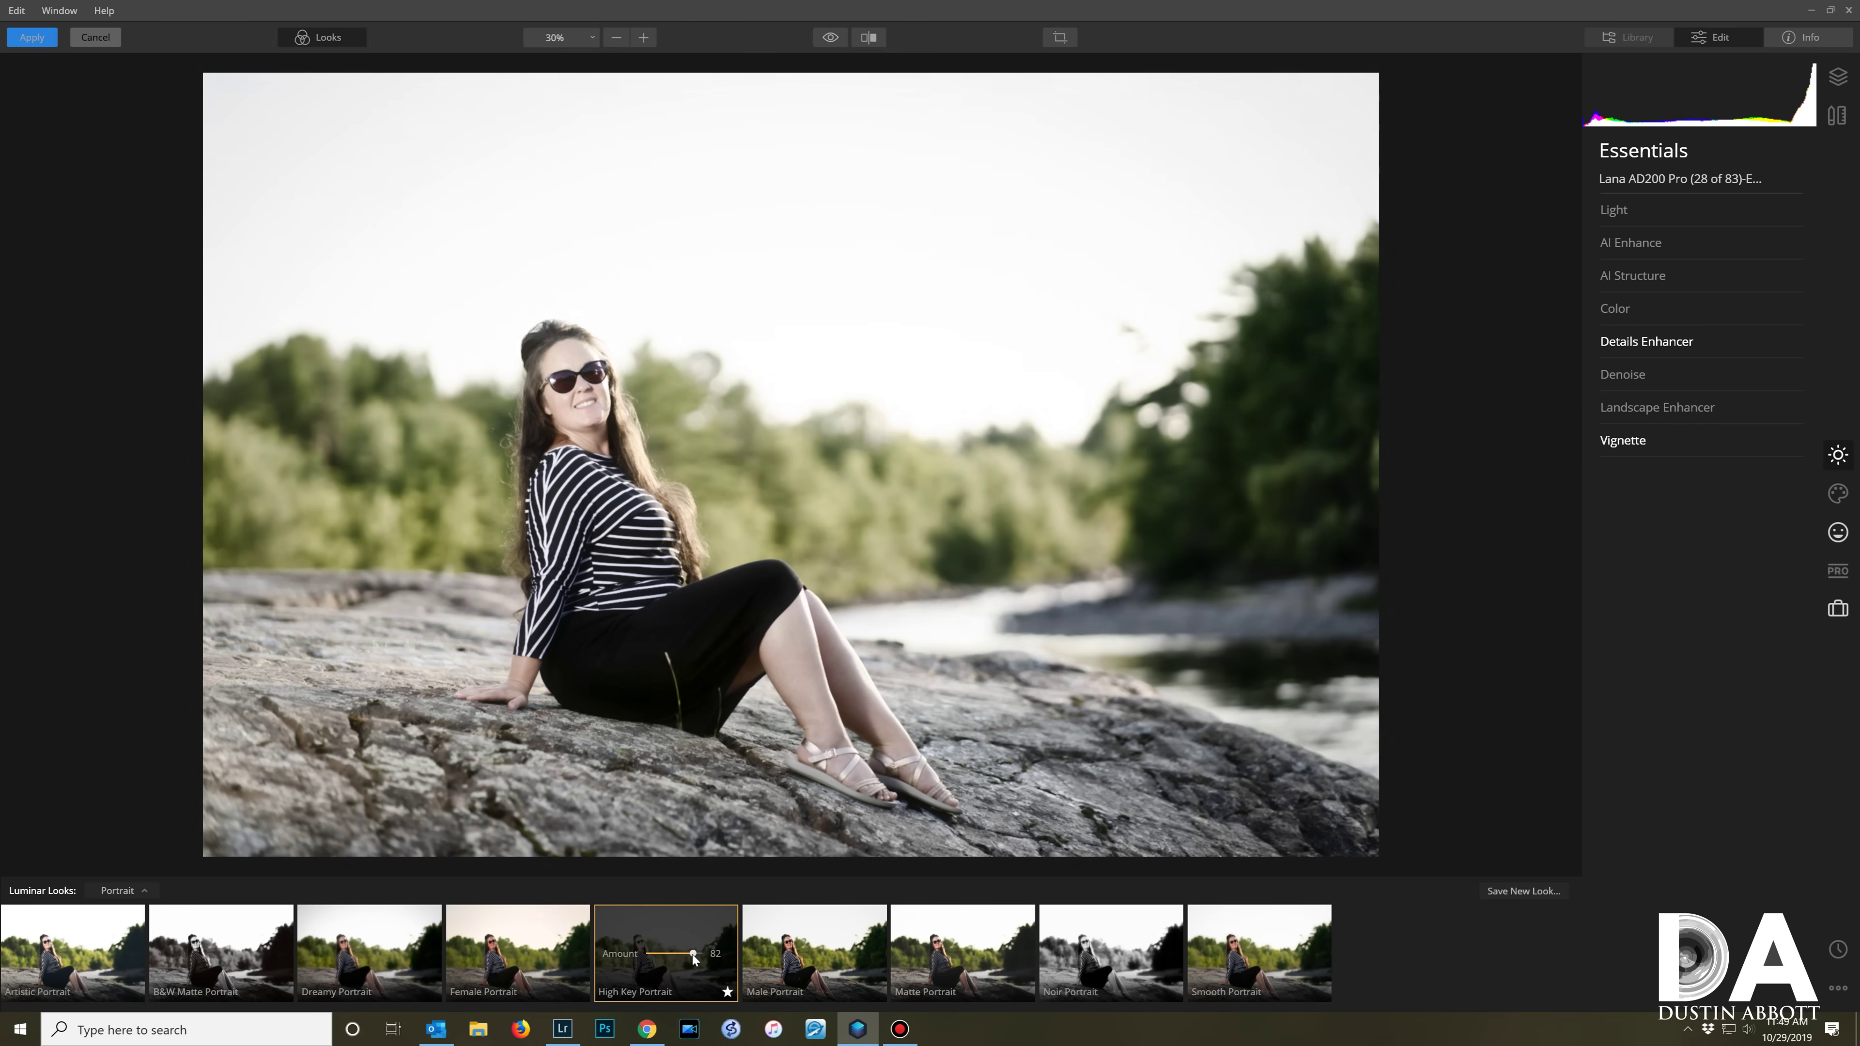
pyautogui.moveTo(676, 958)
pyautogui.mouseDown()
pyautogui.moveTo(624, 963)
pyautogui.moveTo(698, 956)
pyautogui.mouseUp()
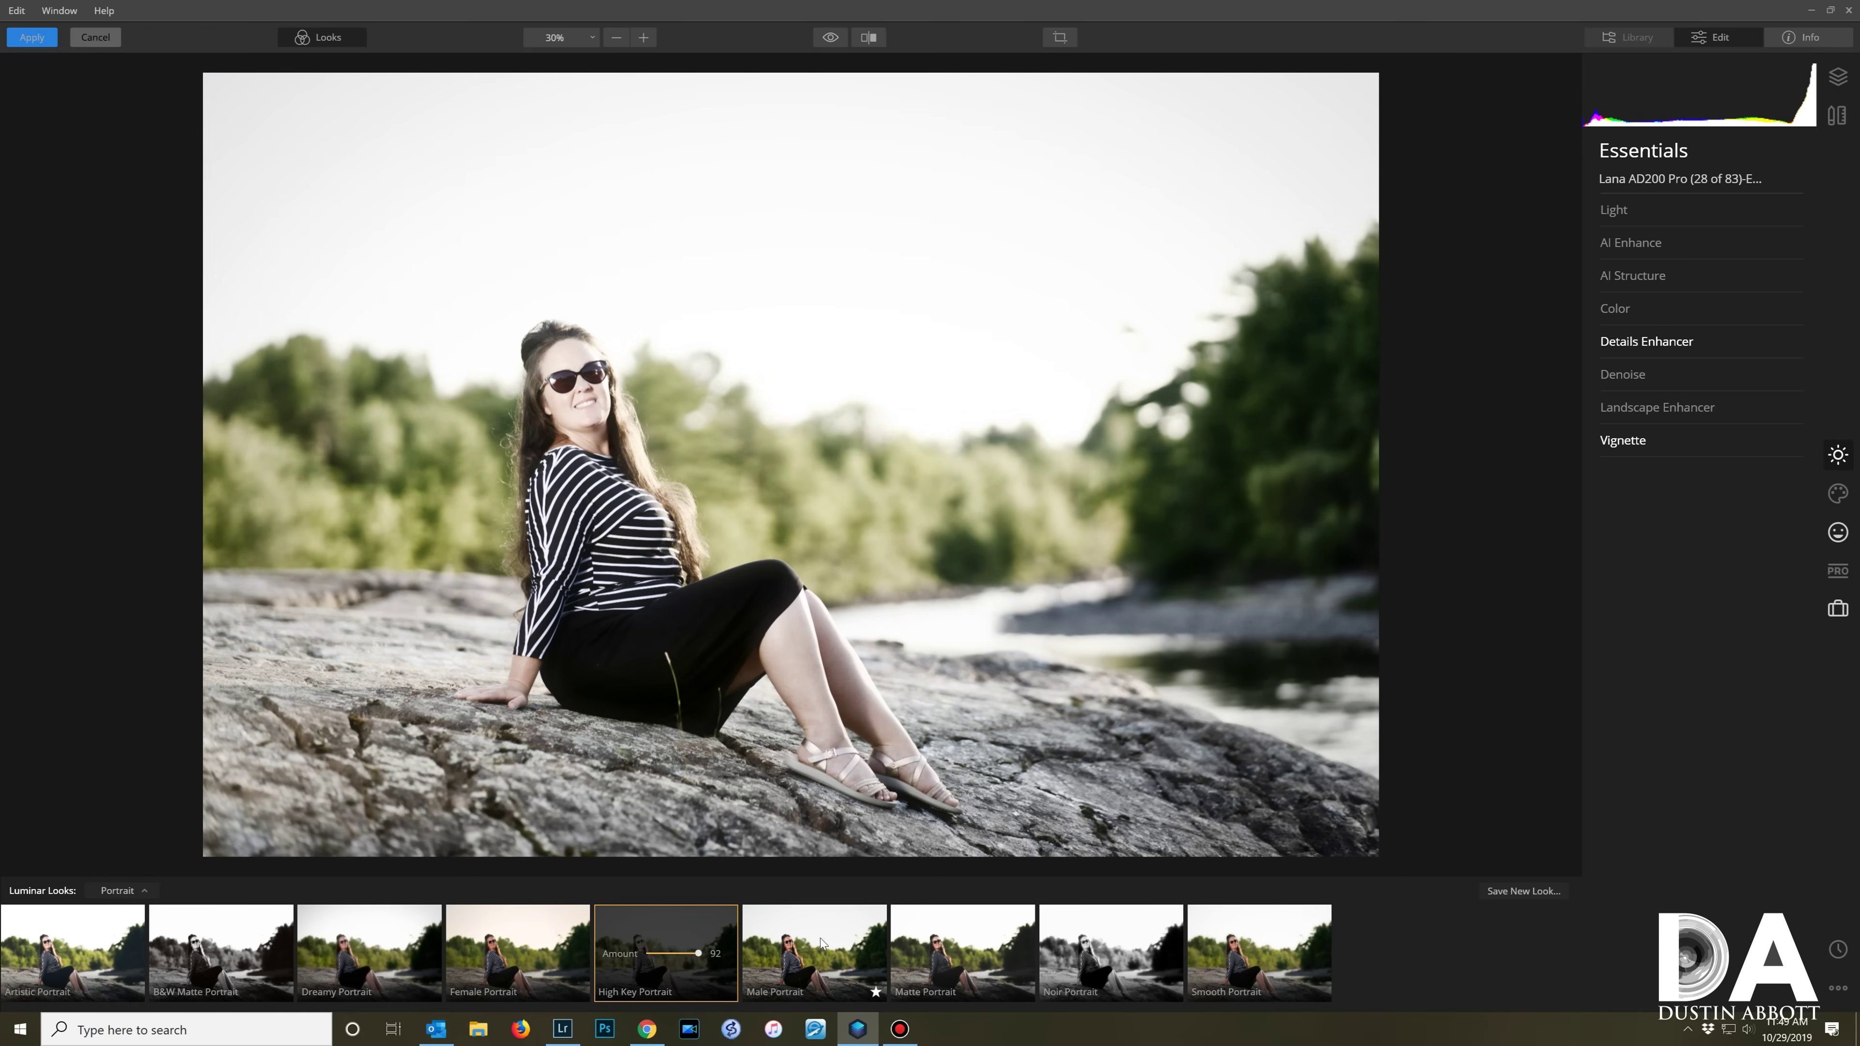
pyautogui.click(936, 936)
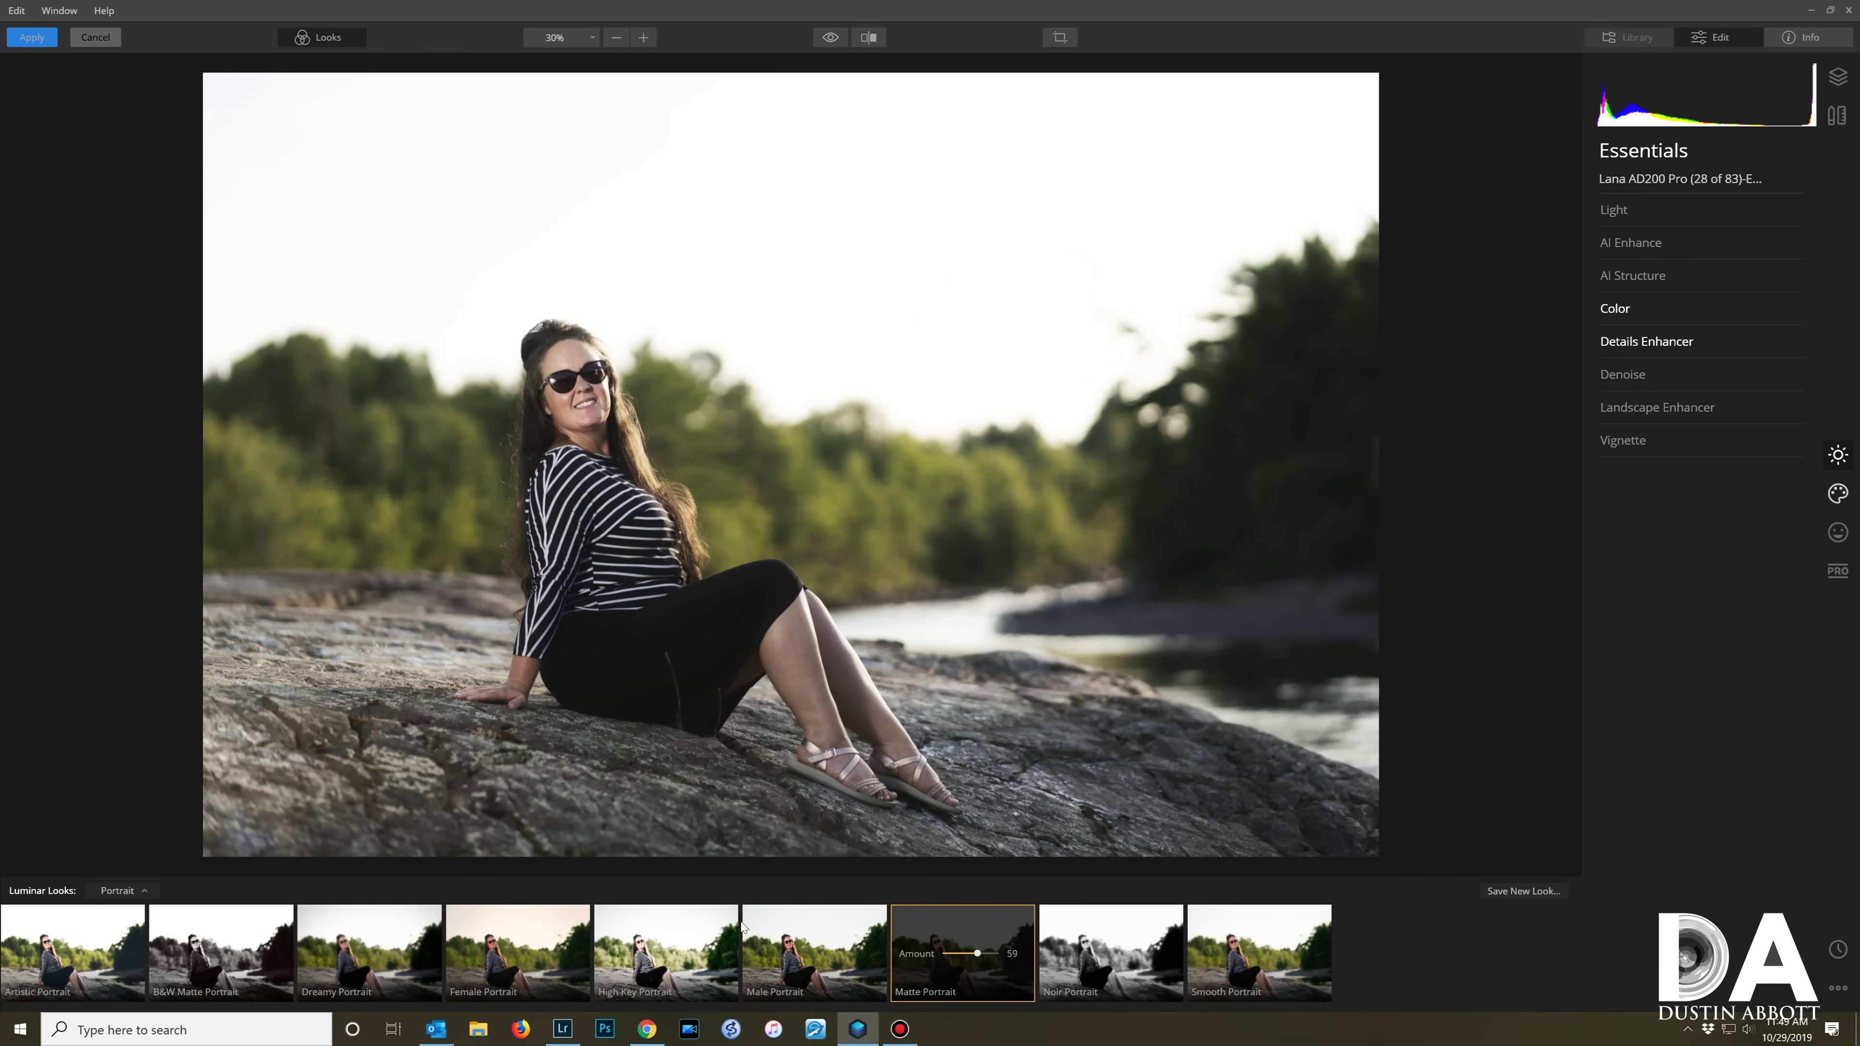
pyautogui.moveTo(978, 956)
pyautogui.mouseDown()
pyautogui.moveTo(1005, 962)
pyautogui.moveTo(964, 957)
pyautogui.mouseUp()
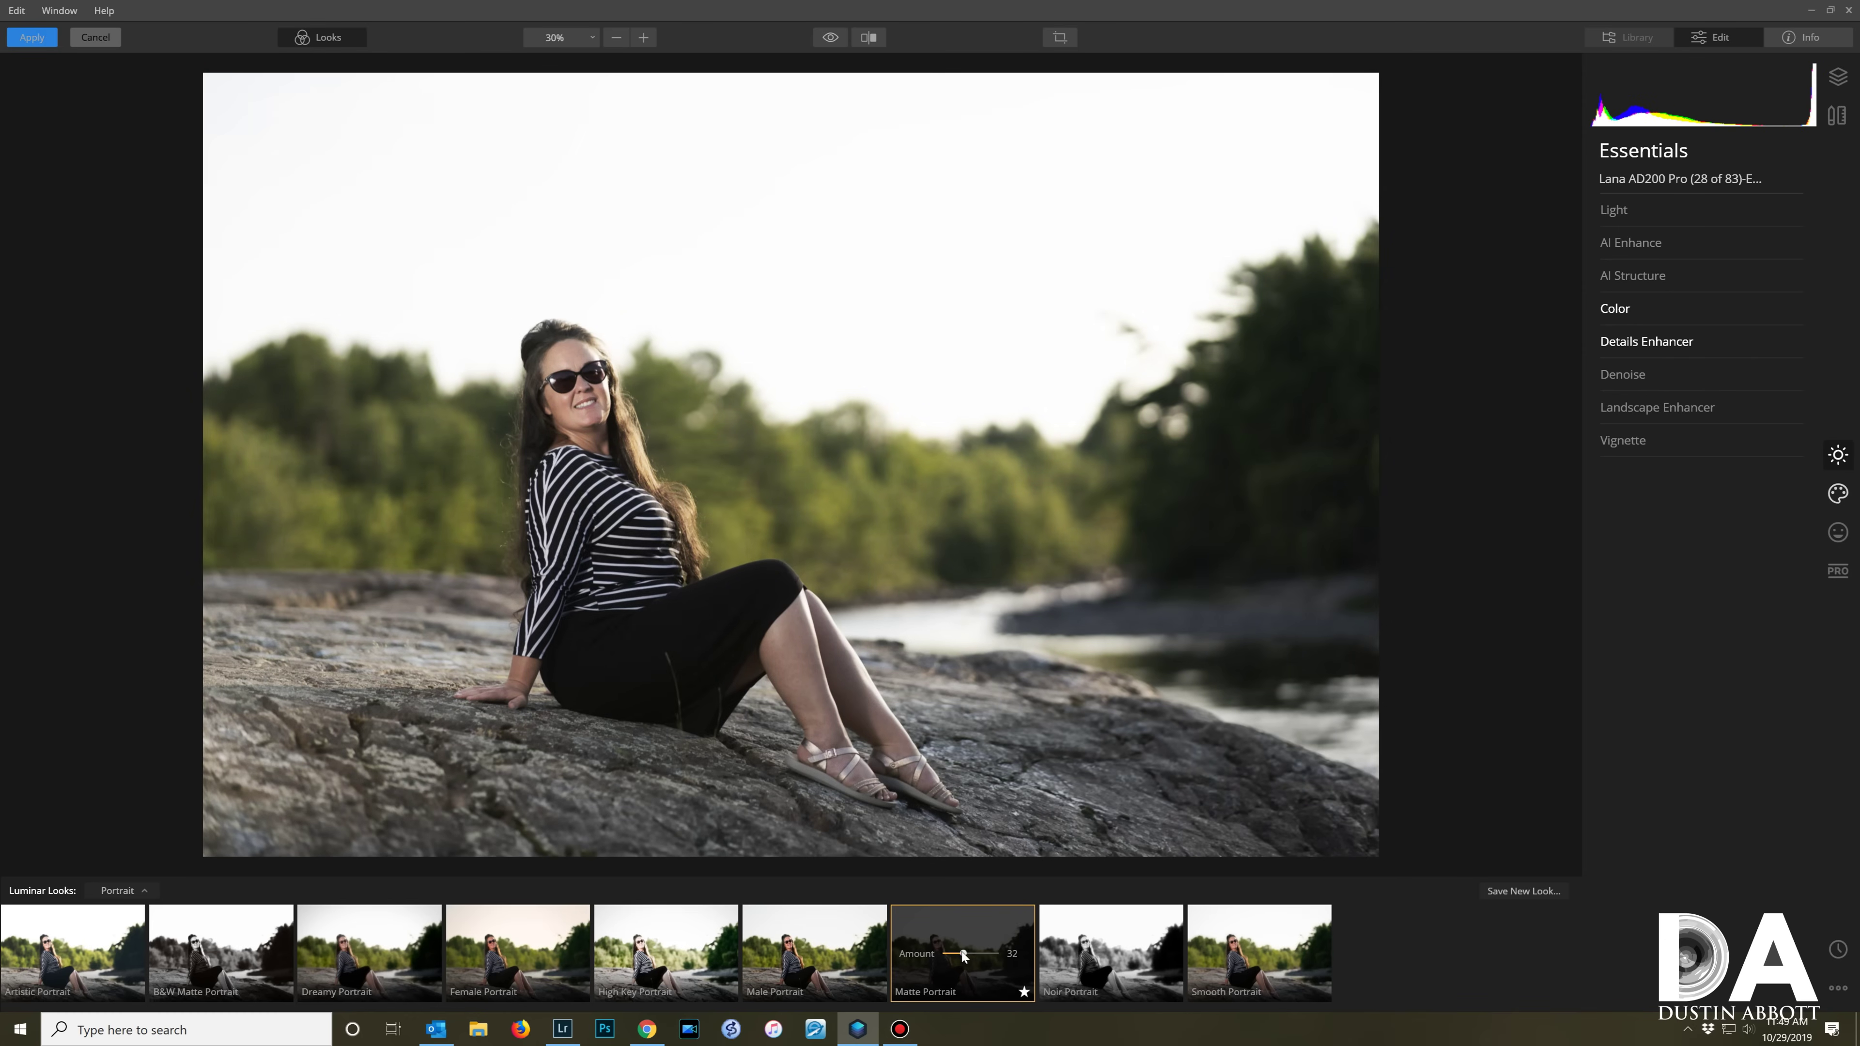
# Step: Try Noir Portrait, apply Smooth Portrait, and view her face at 100%
pyautogui.click(1071, 940)
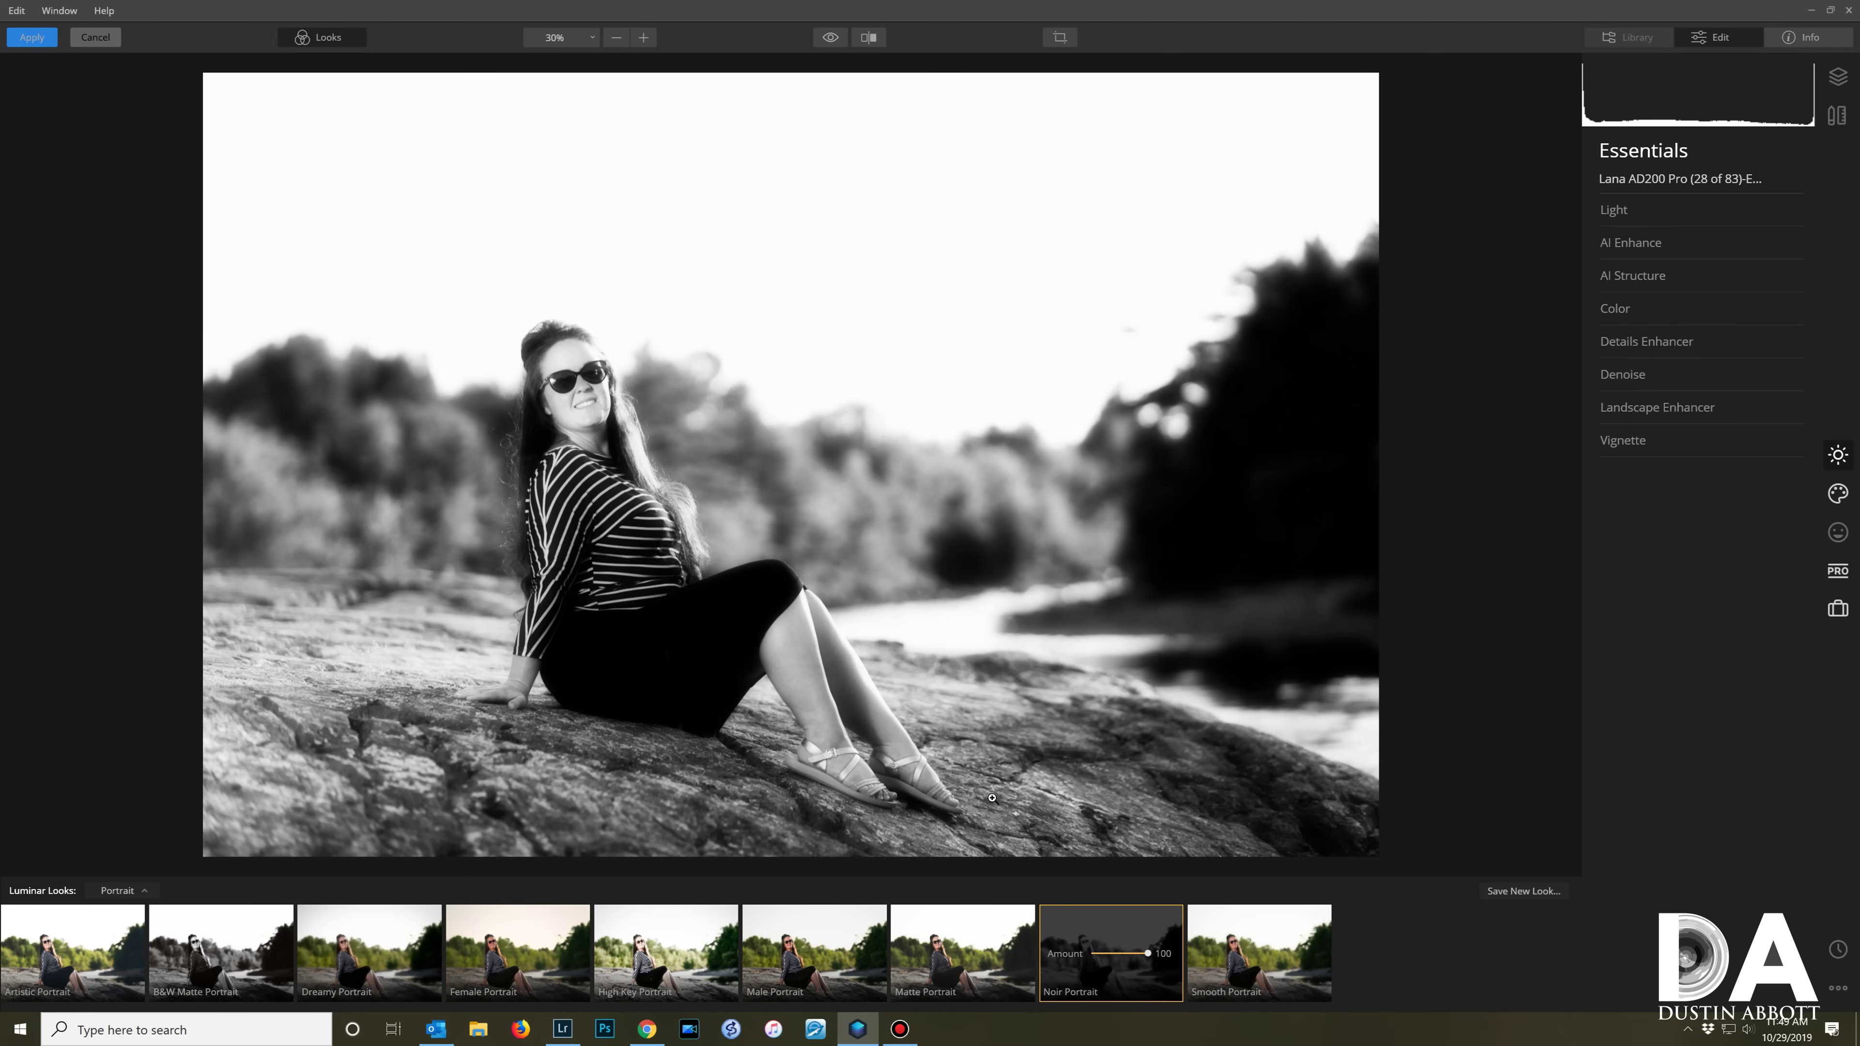
pyautogui.click(1248, 941)
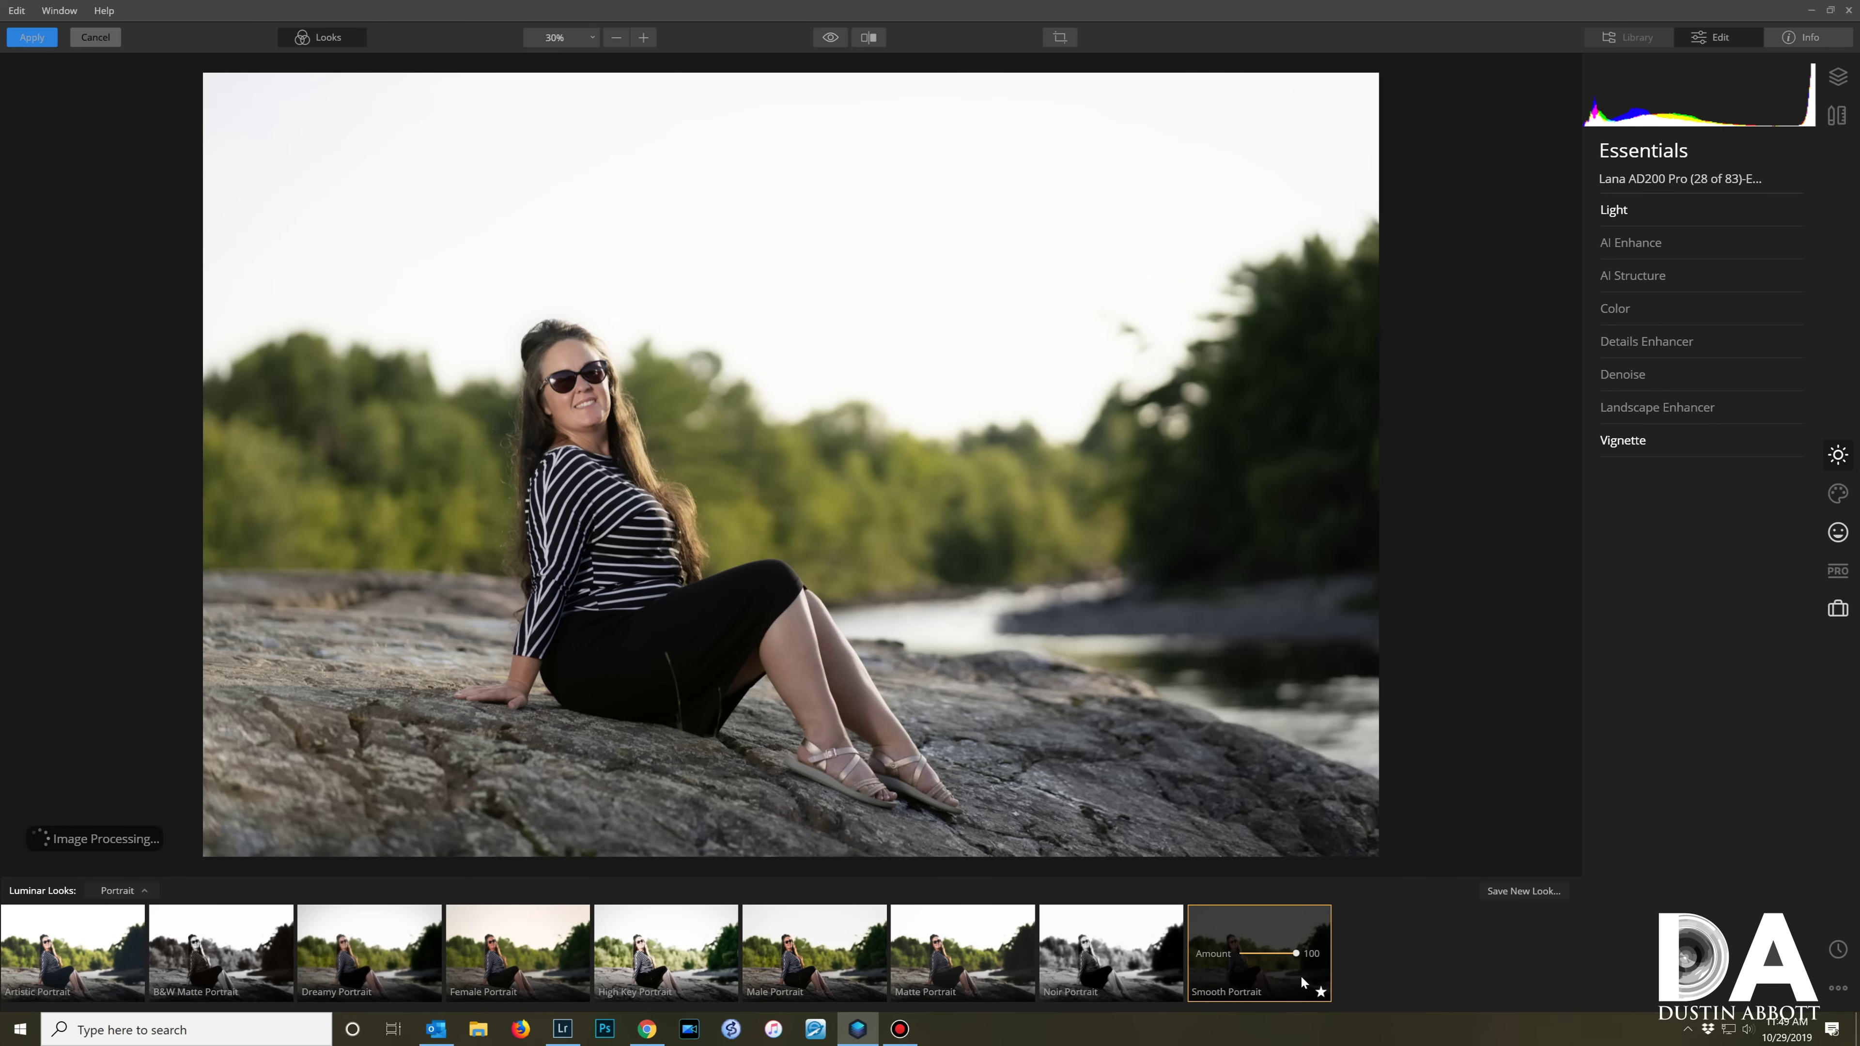
pyautogui.hotkey('ctrl', '1')
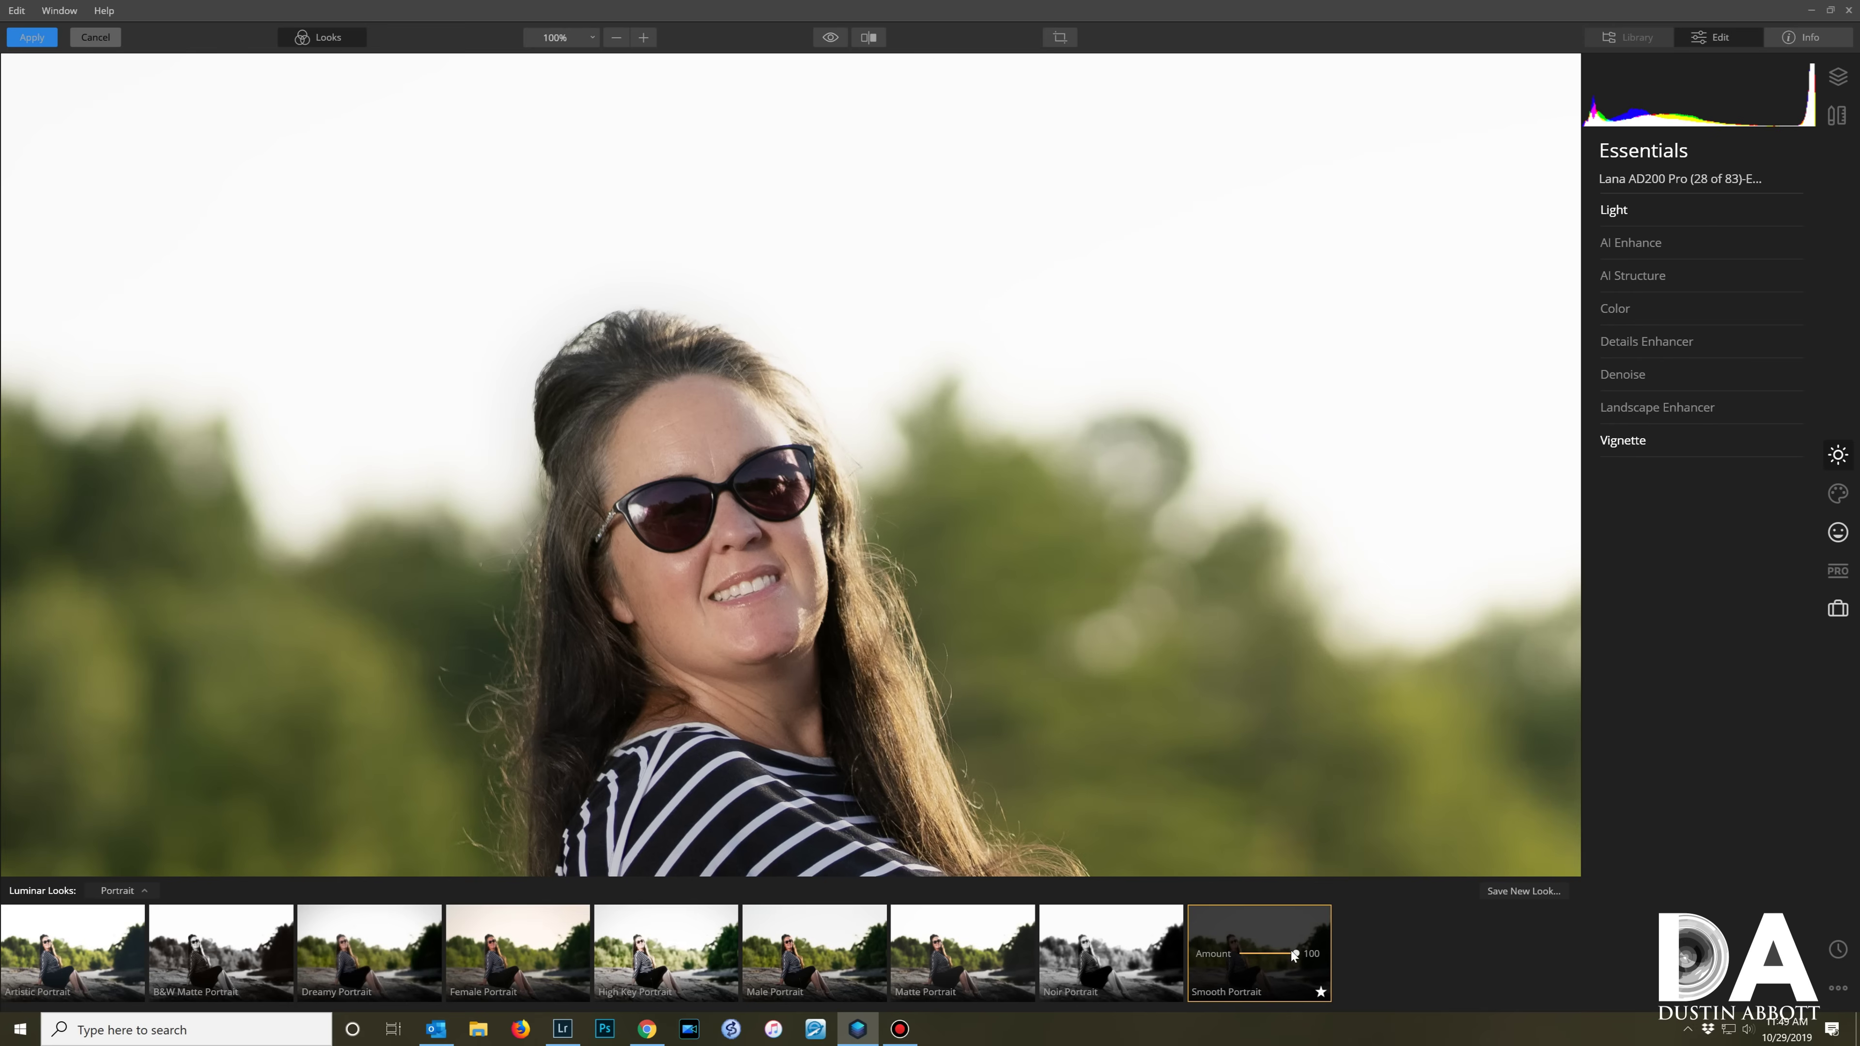
# Step: Slightly lower the Smooth Portrait look's Amount
pyautogui.moveTo(1293, 954); pyautogui.dragTo(1273, 955)
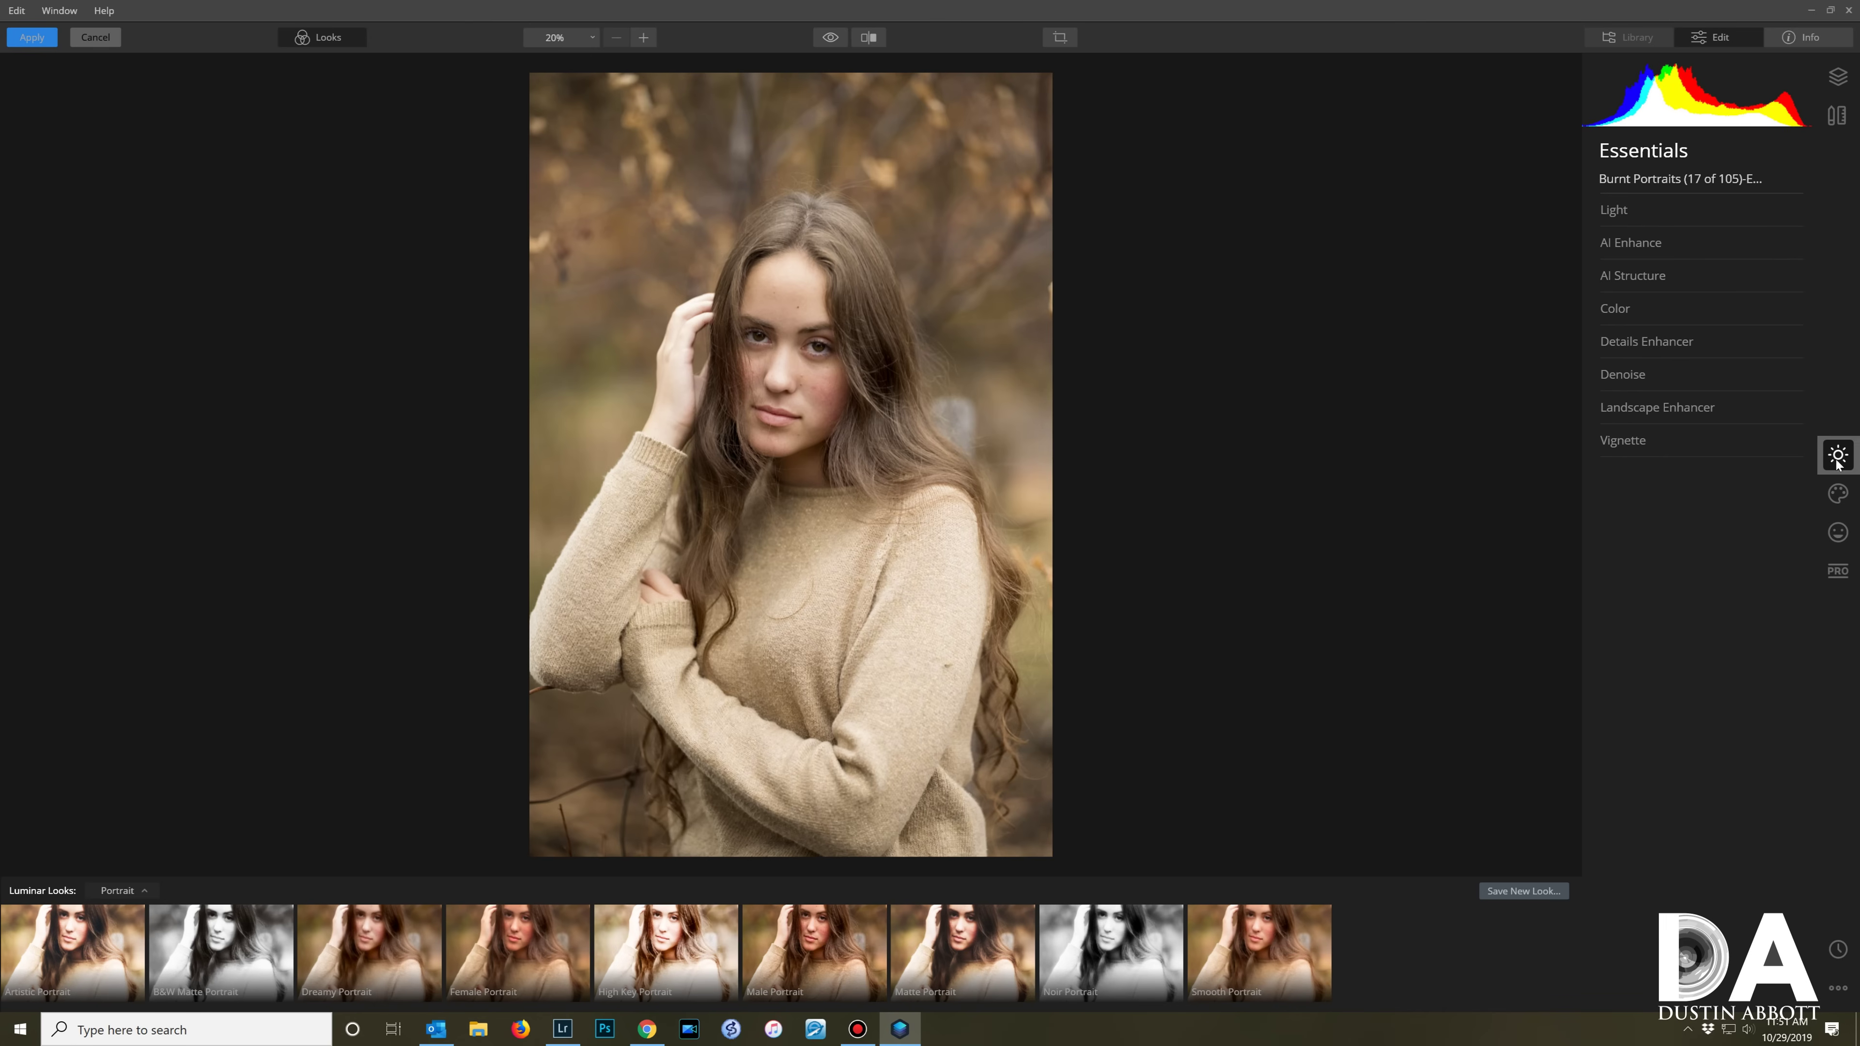
# Step: Switch to the Portrait tools and zoom to 100% centred on her eyes and cheeks
pyautogui.click(1839, 533)
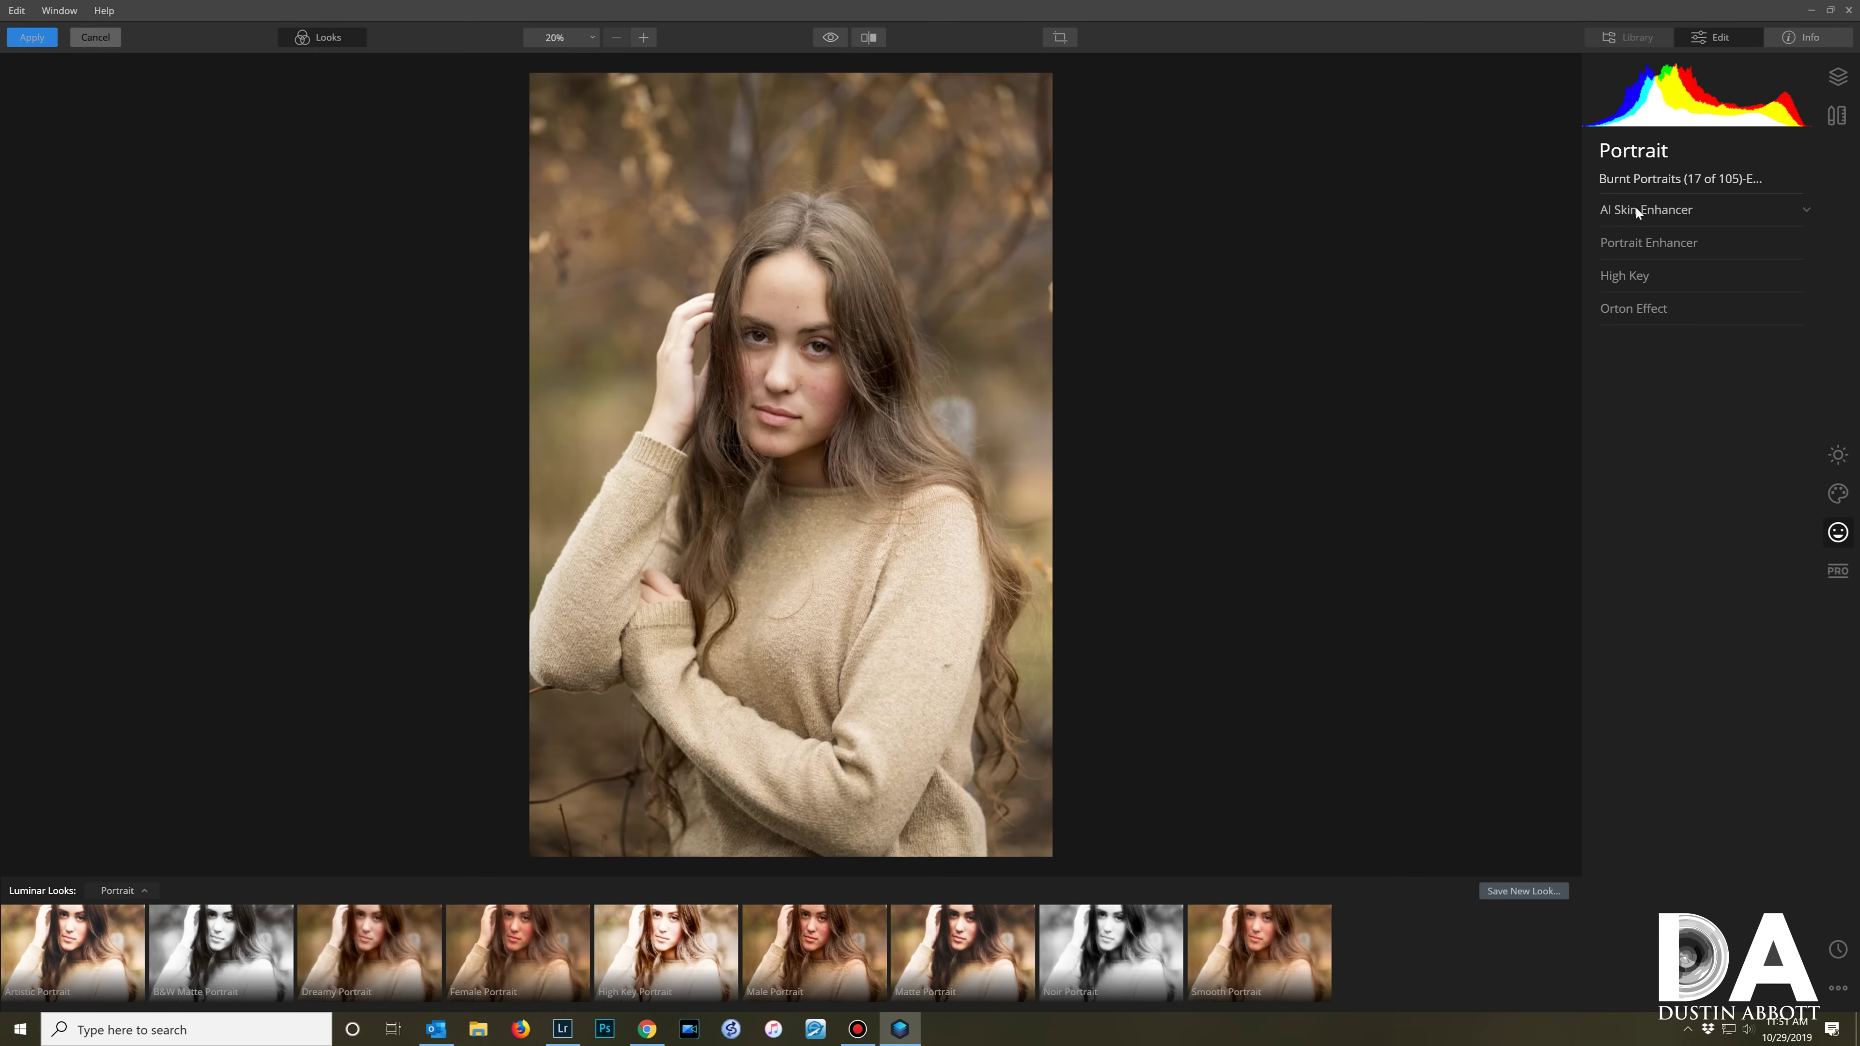
pyautogui.click(805, 383)
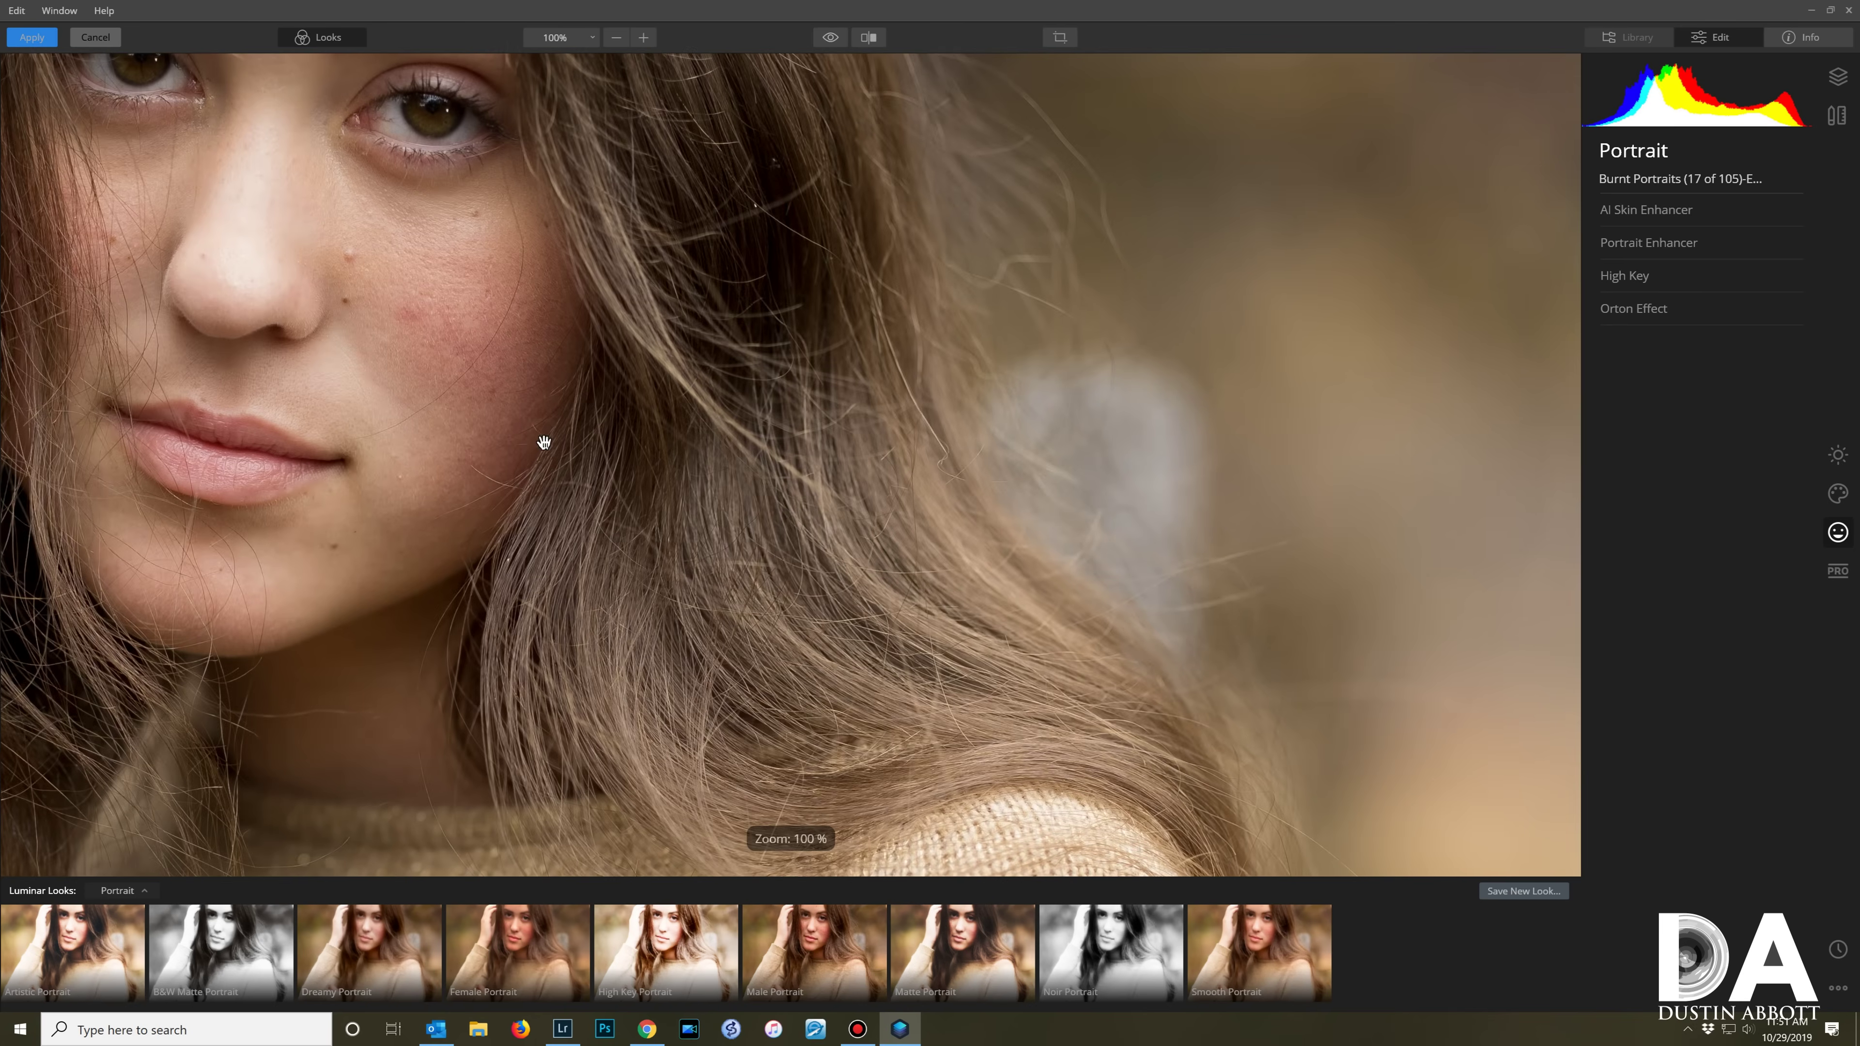
pyautogui.moveTo(756, 532); pyautogui.dragTo(918, 678)
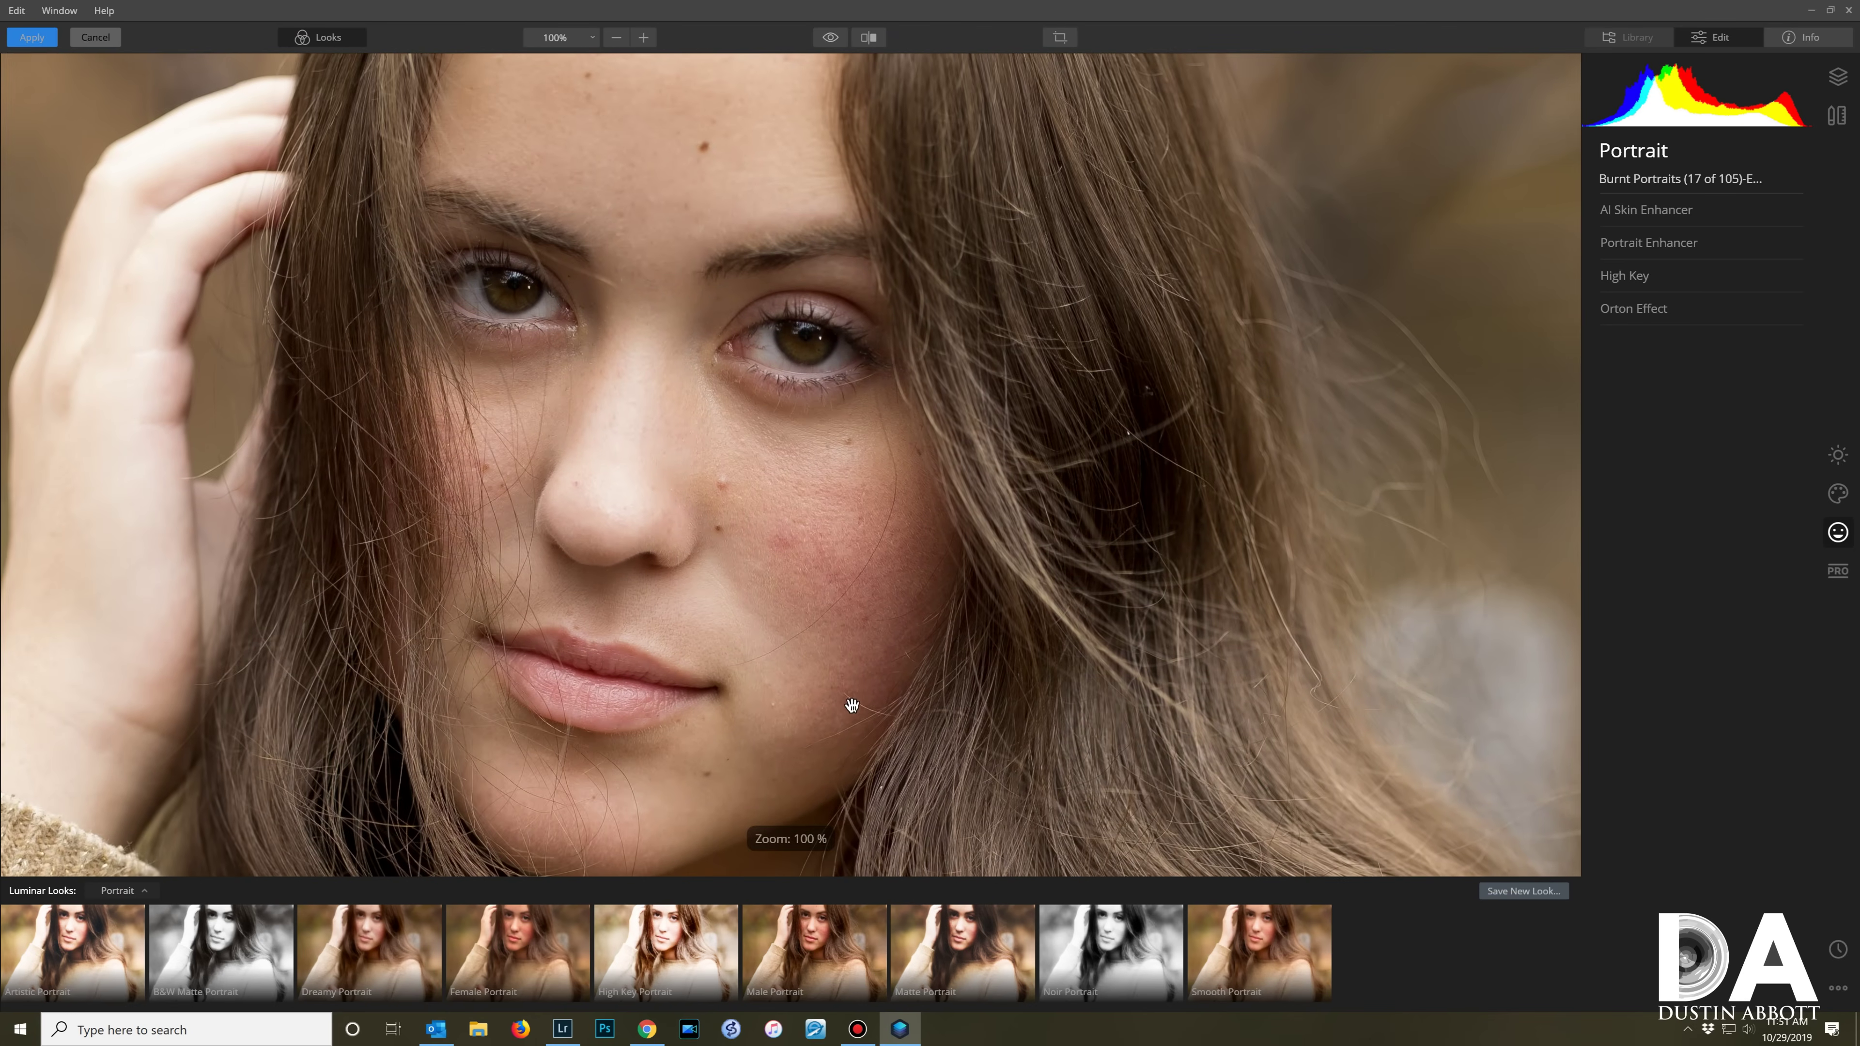
pyautogui.moveTo(766, 602); pyautogui.dragTo(835, 677)
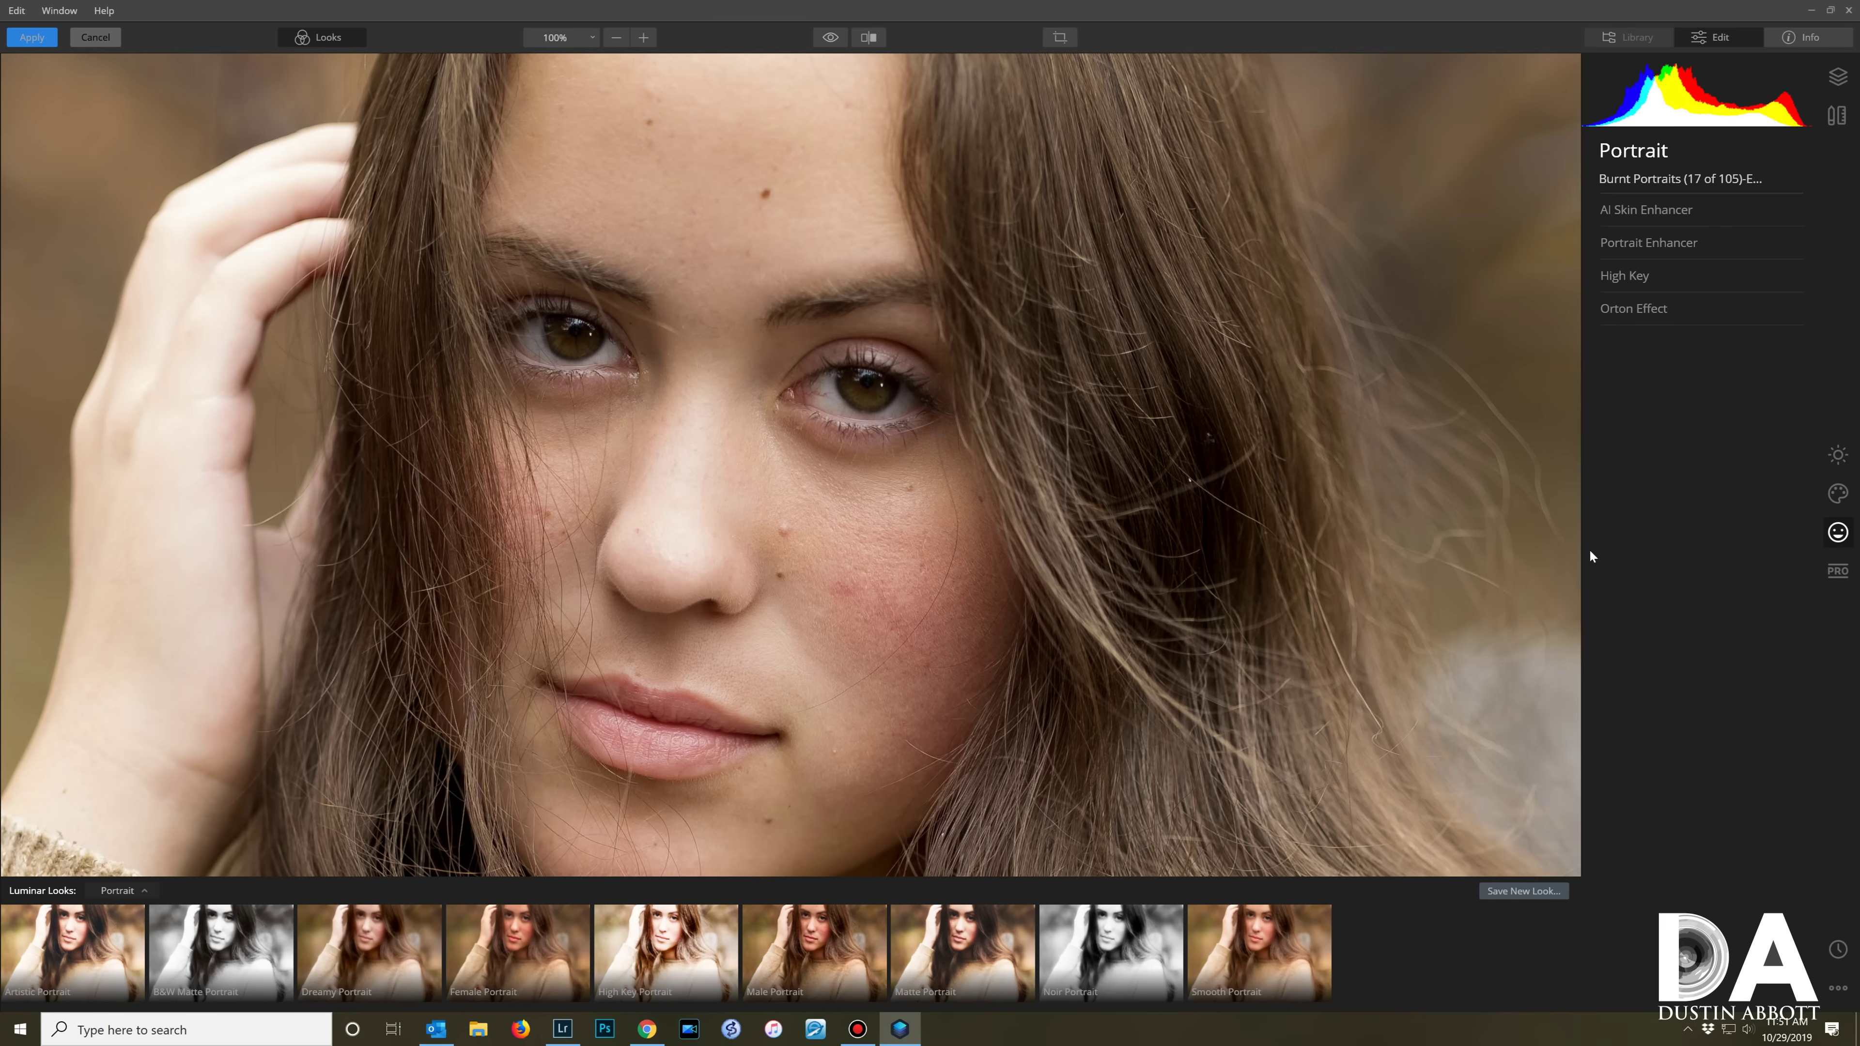
# Step: Compare AI Skin Defects Removal on and off, then adjust the AI Skin Enhancer Amount
pyautogui.click(1650, 221)
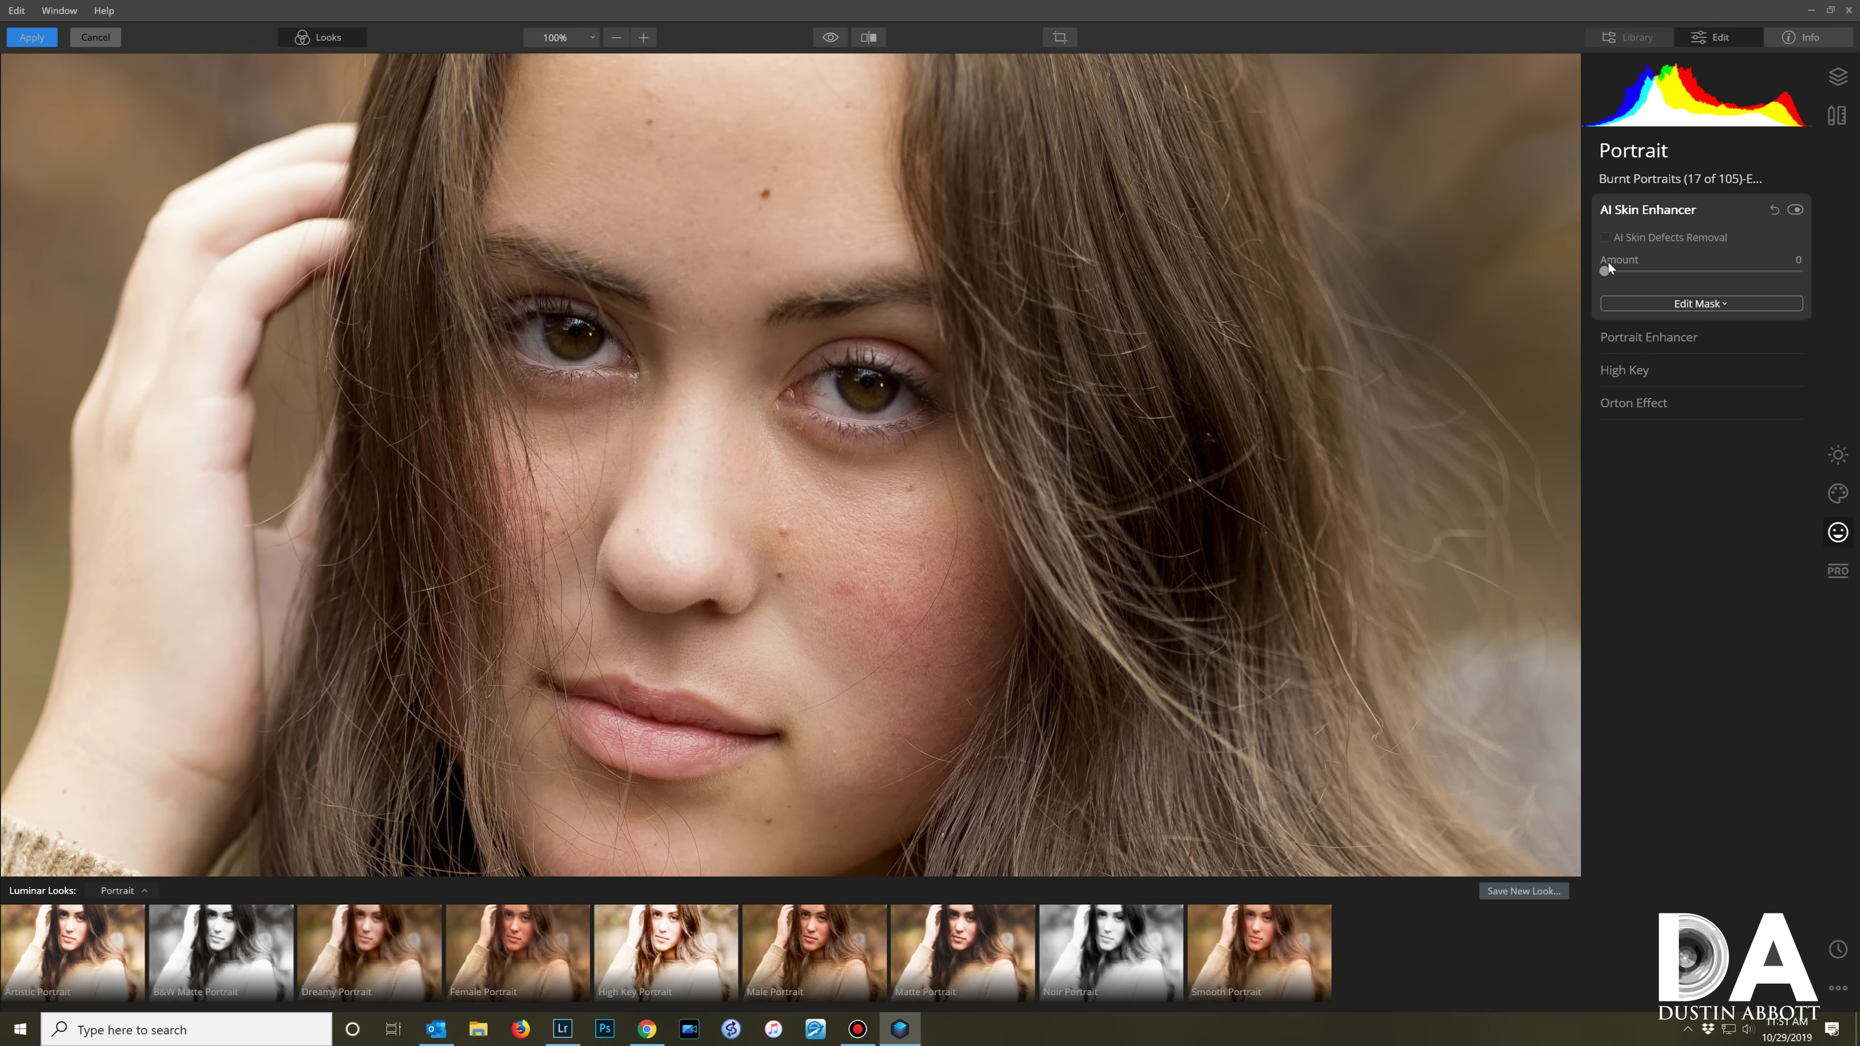
pyautogui.click(1606, 237)
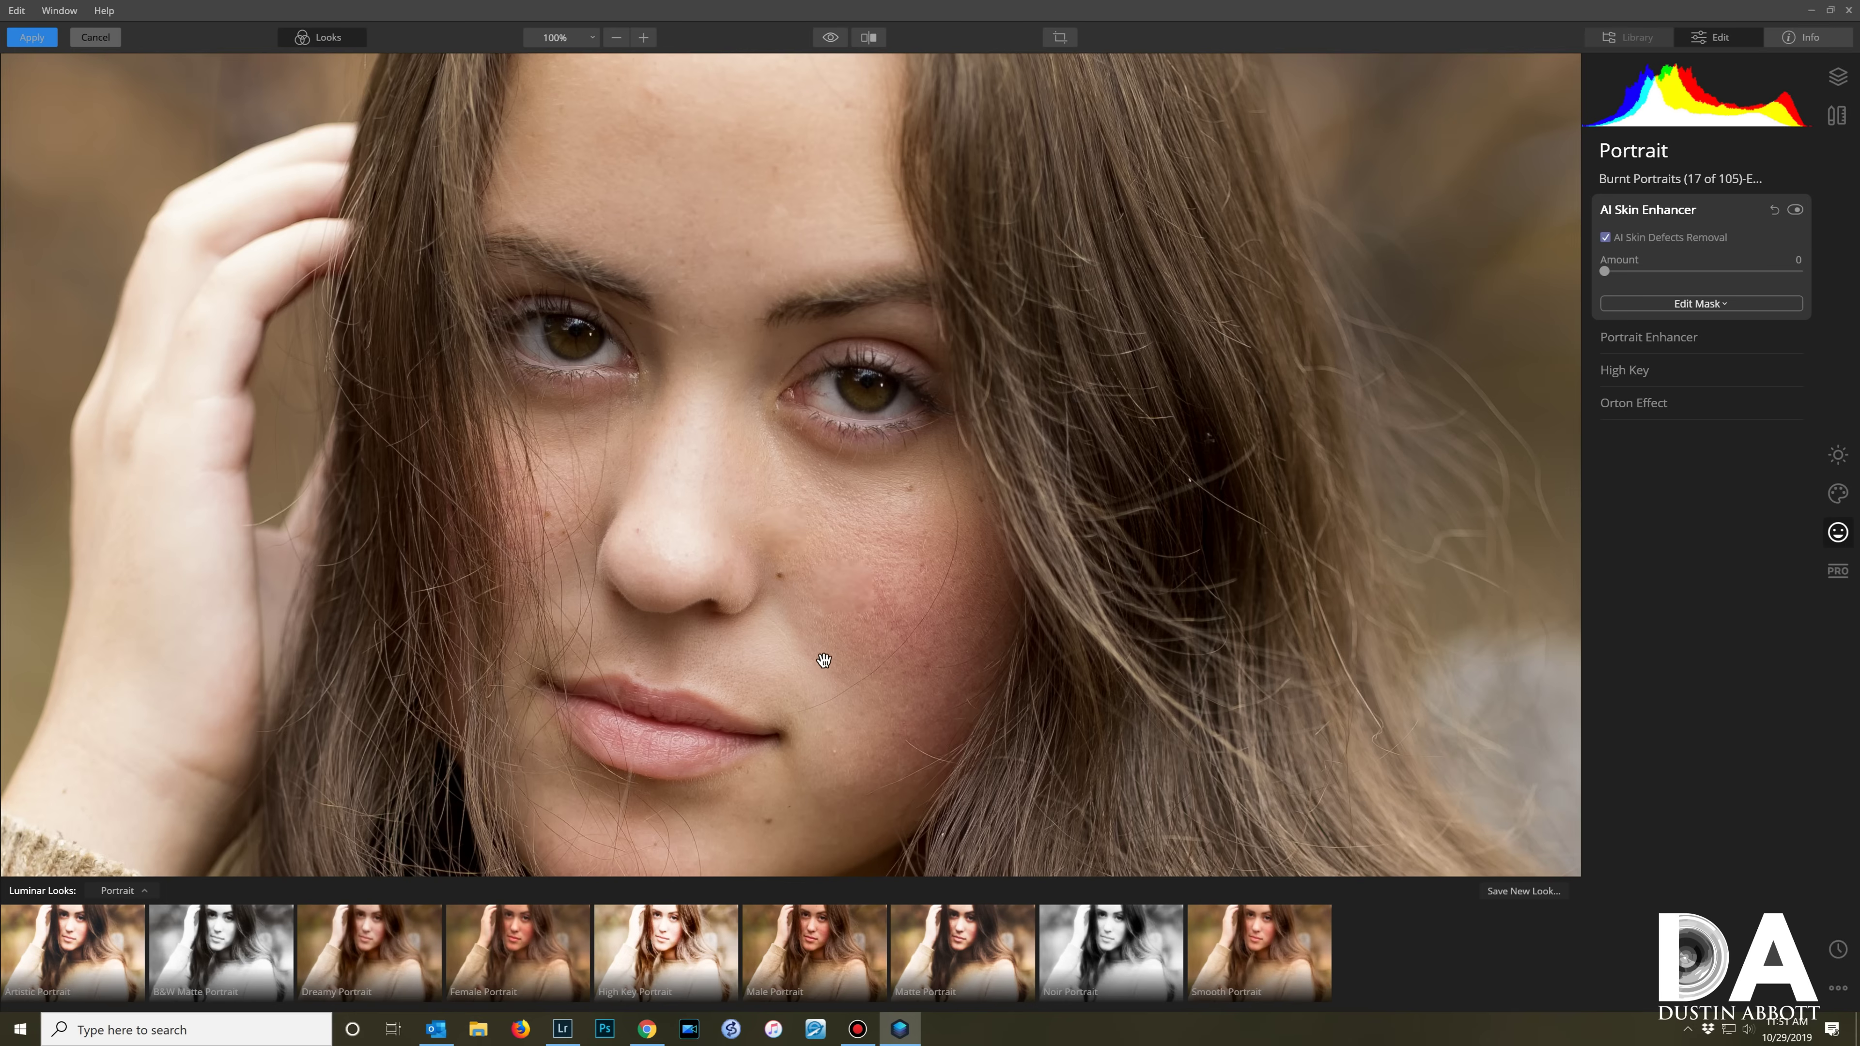
pyautogui.click(1604, 238)
pyautogui.click(1604, 238)
pyautogui.click(1605, 238)
pyautogui.moveTo(1605, 271); pyautogui.dragTo(1719, 341)
pyautogui.moveTo(1799, 271); pyautogui.dragTo(1670, 276)
# Step: Set skin smoothing to 49 with a hand-painted brush mask and blemish removal turned off
pyautogui.click(1700, 271)
pyautogui.click(1700, 304)
pyautogui.click(1649, 326)
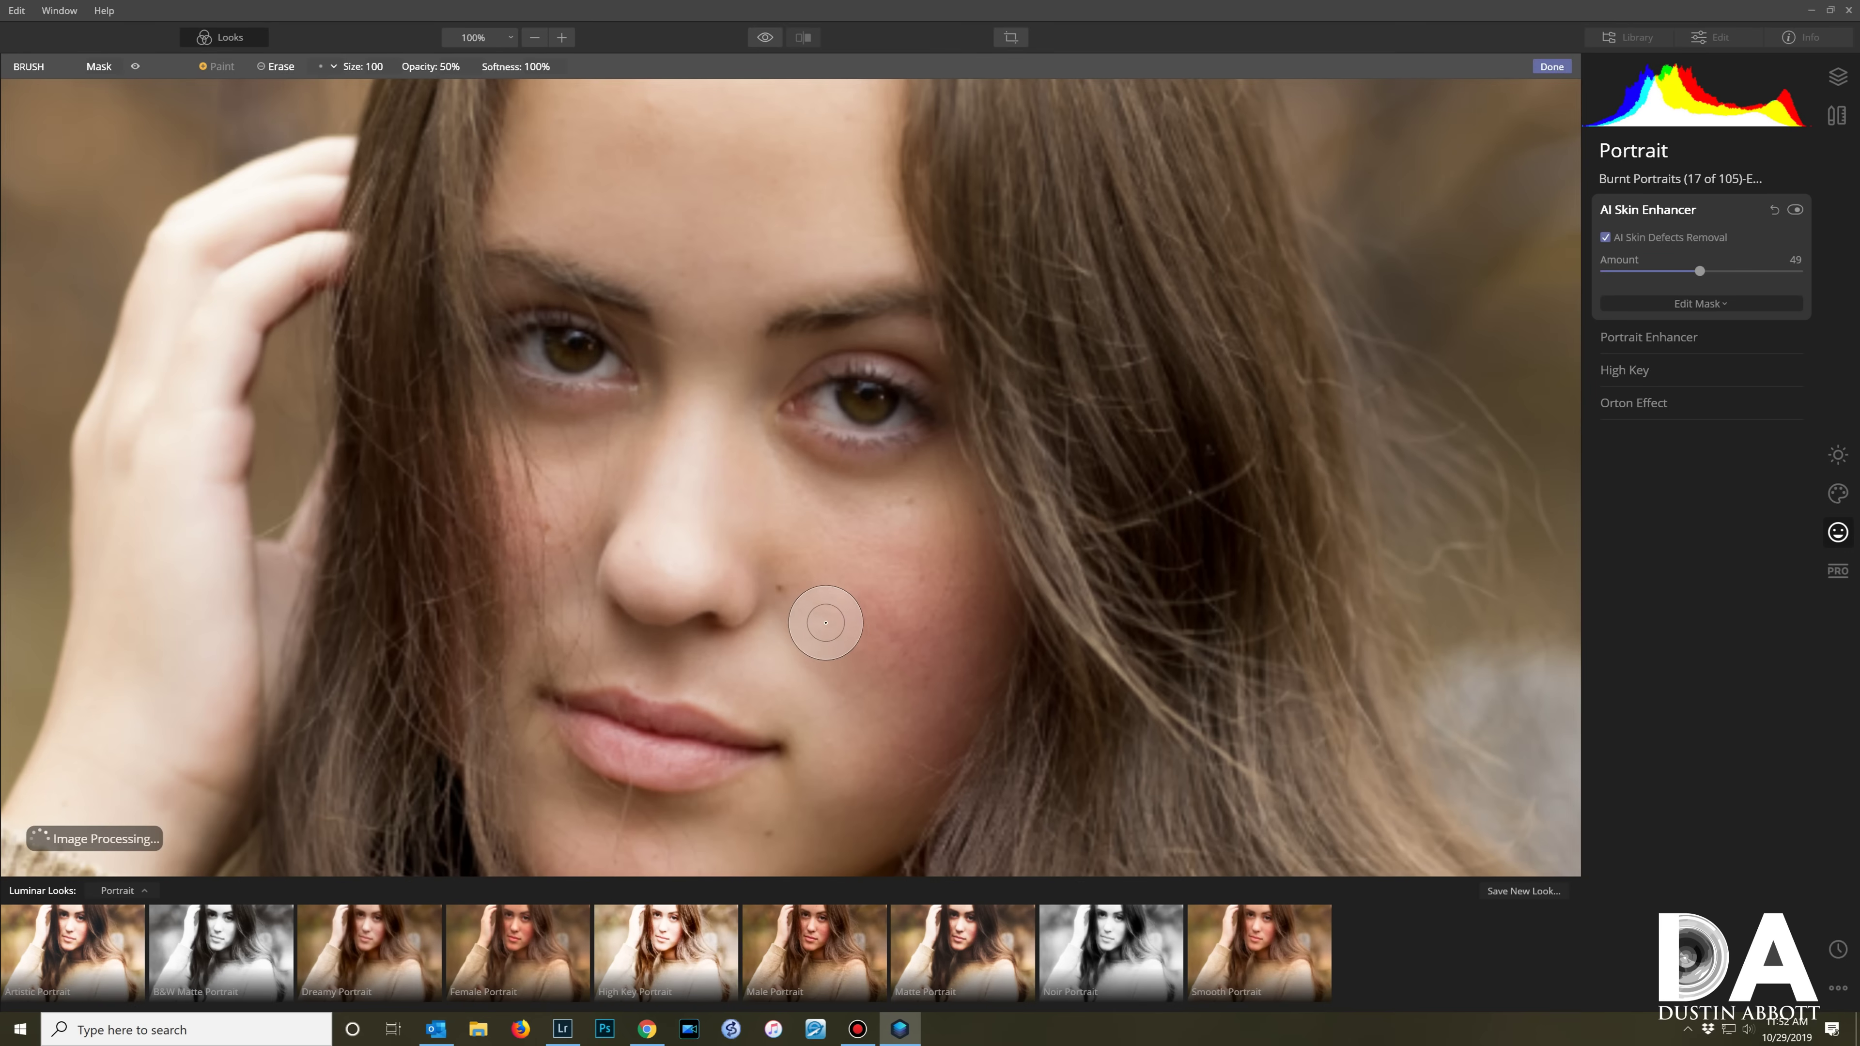
pyautogui.press('[')
pyautogui.press('[')
pyautogui.press('[')
pyautogui.press('[')
pyautogui.press('[')
pyautogui.press('[')
pyautogui.press('[')
pyautogui.press('[')
pyautogui.press('[')
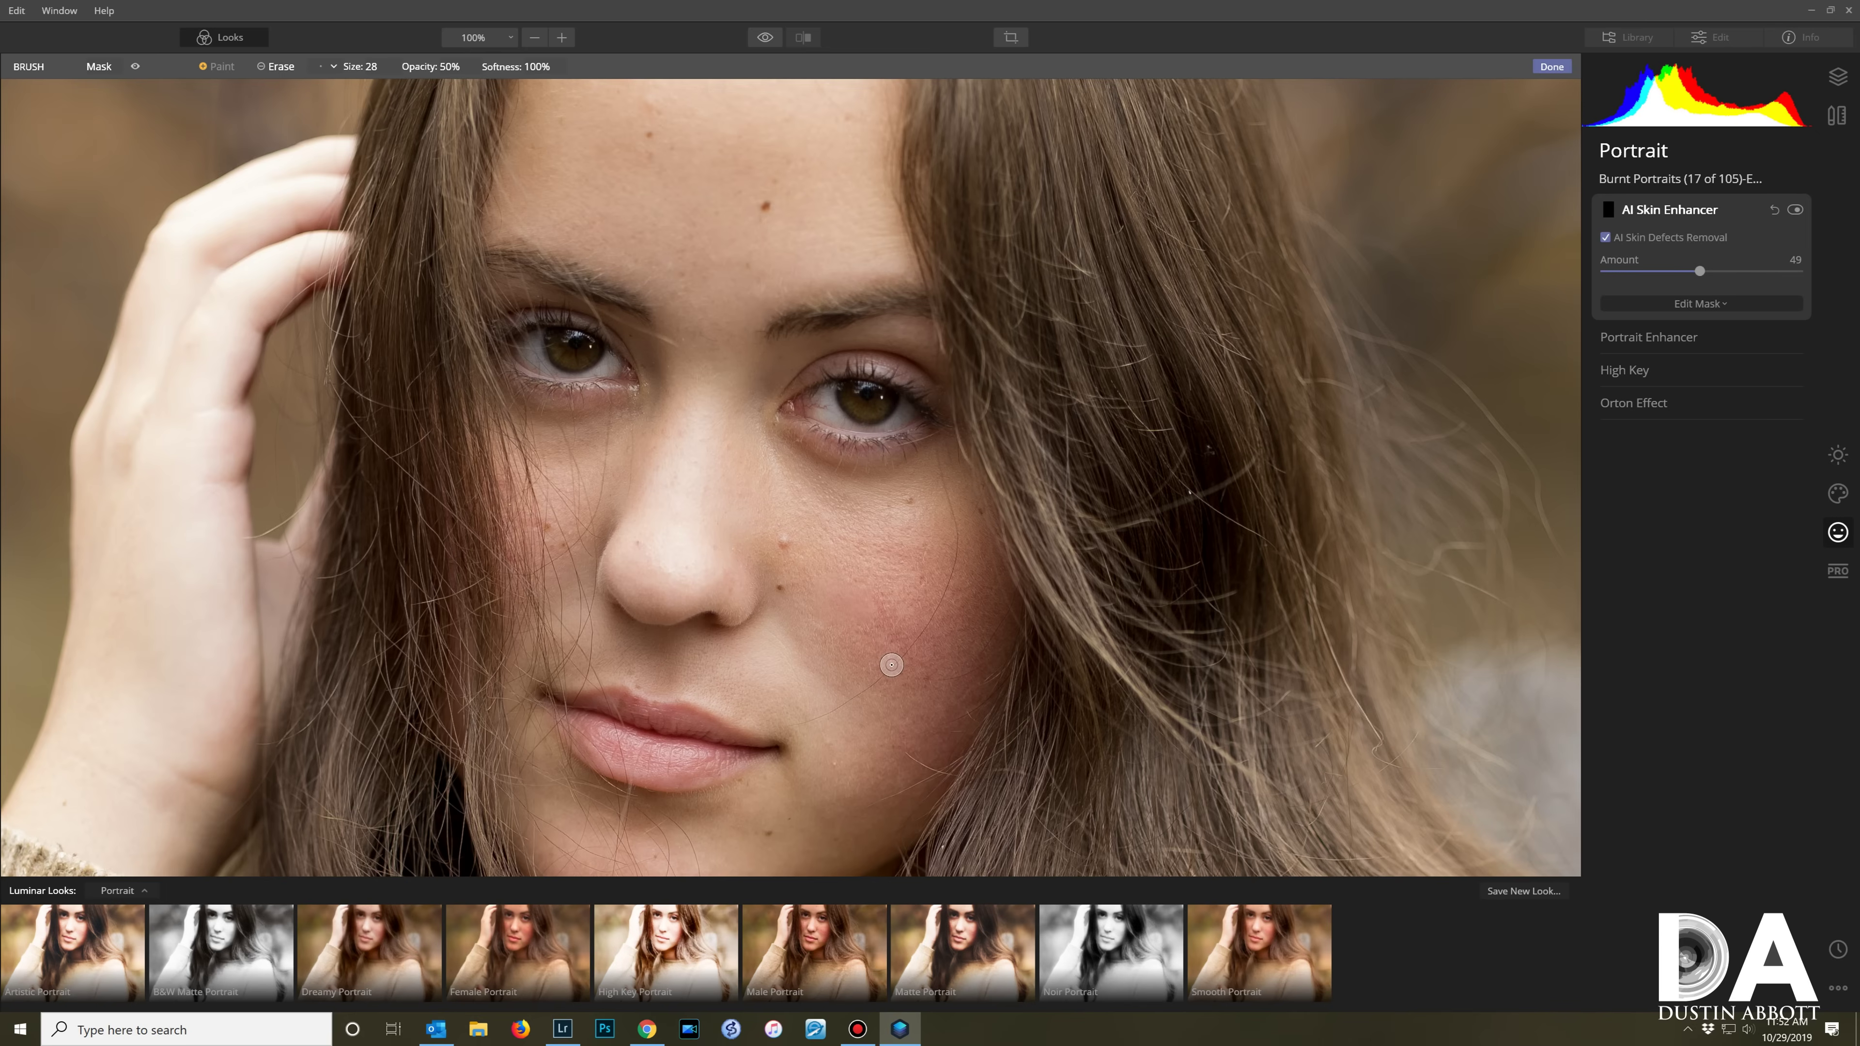
pyautogui.click(1606, 237)
pyautogui.click(1657, 336)
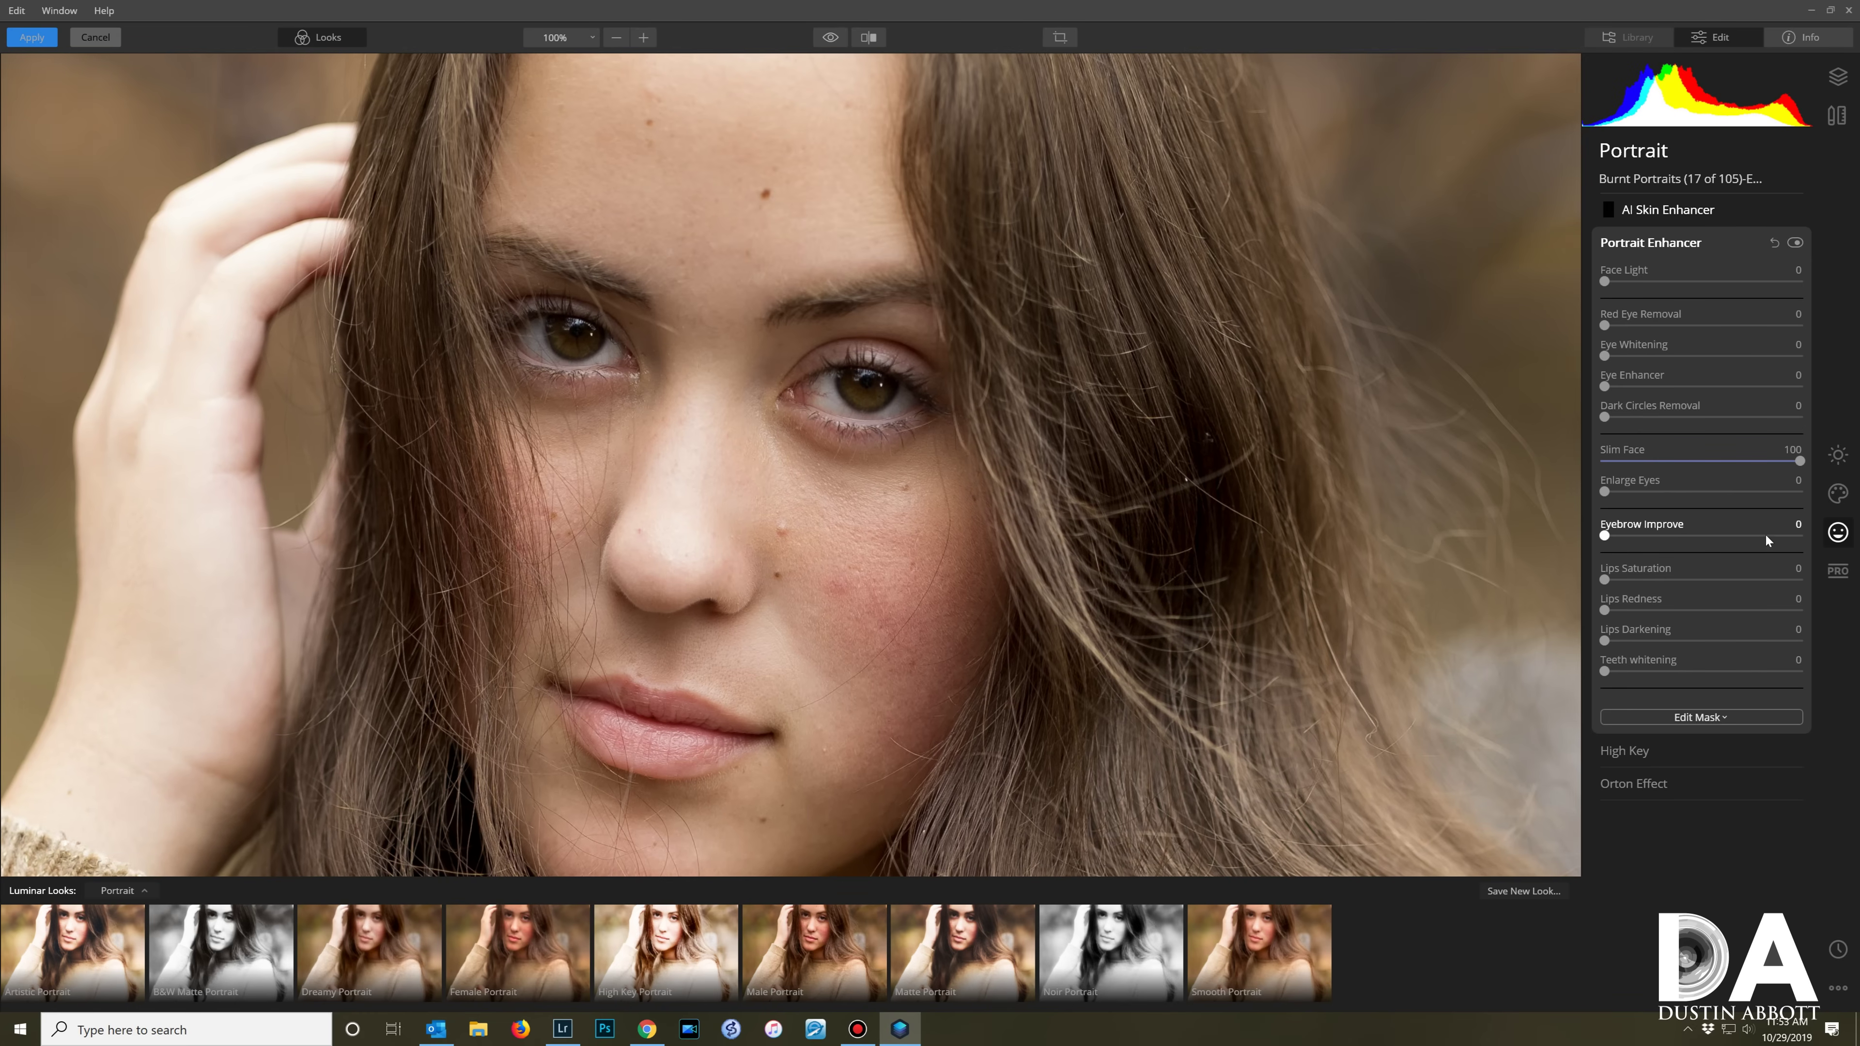
# Step: Drop Slim Face to 25, then restore it to 100
pyautogui.moveTo(1800, 462); pyautogui.dragTo(1652, 471)
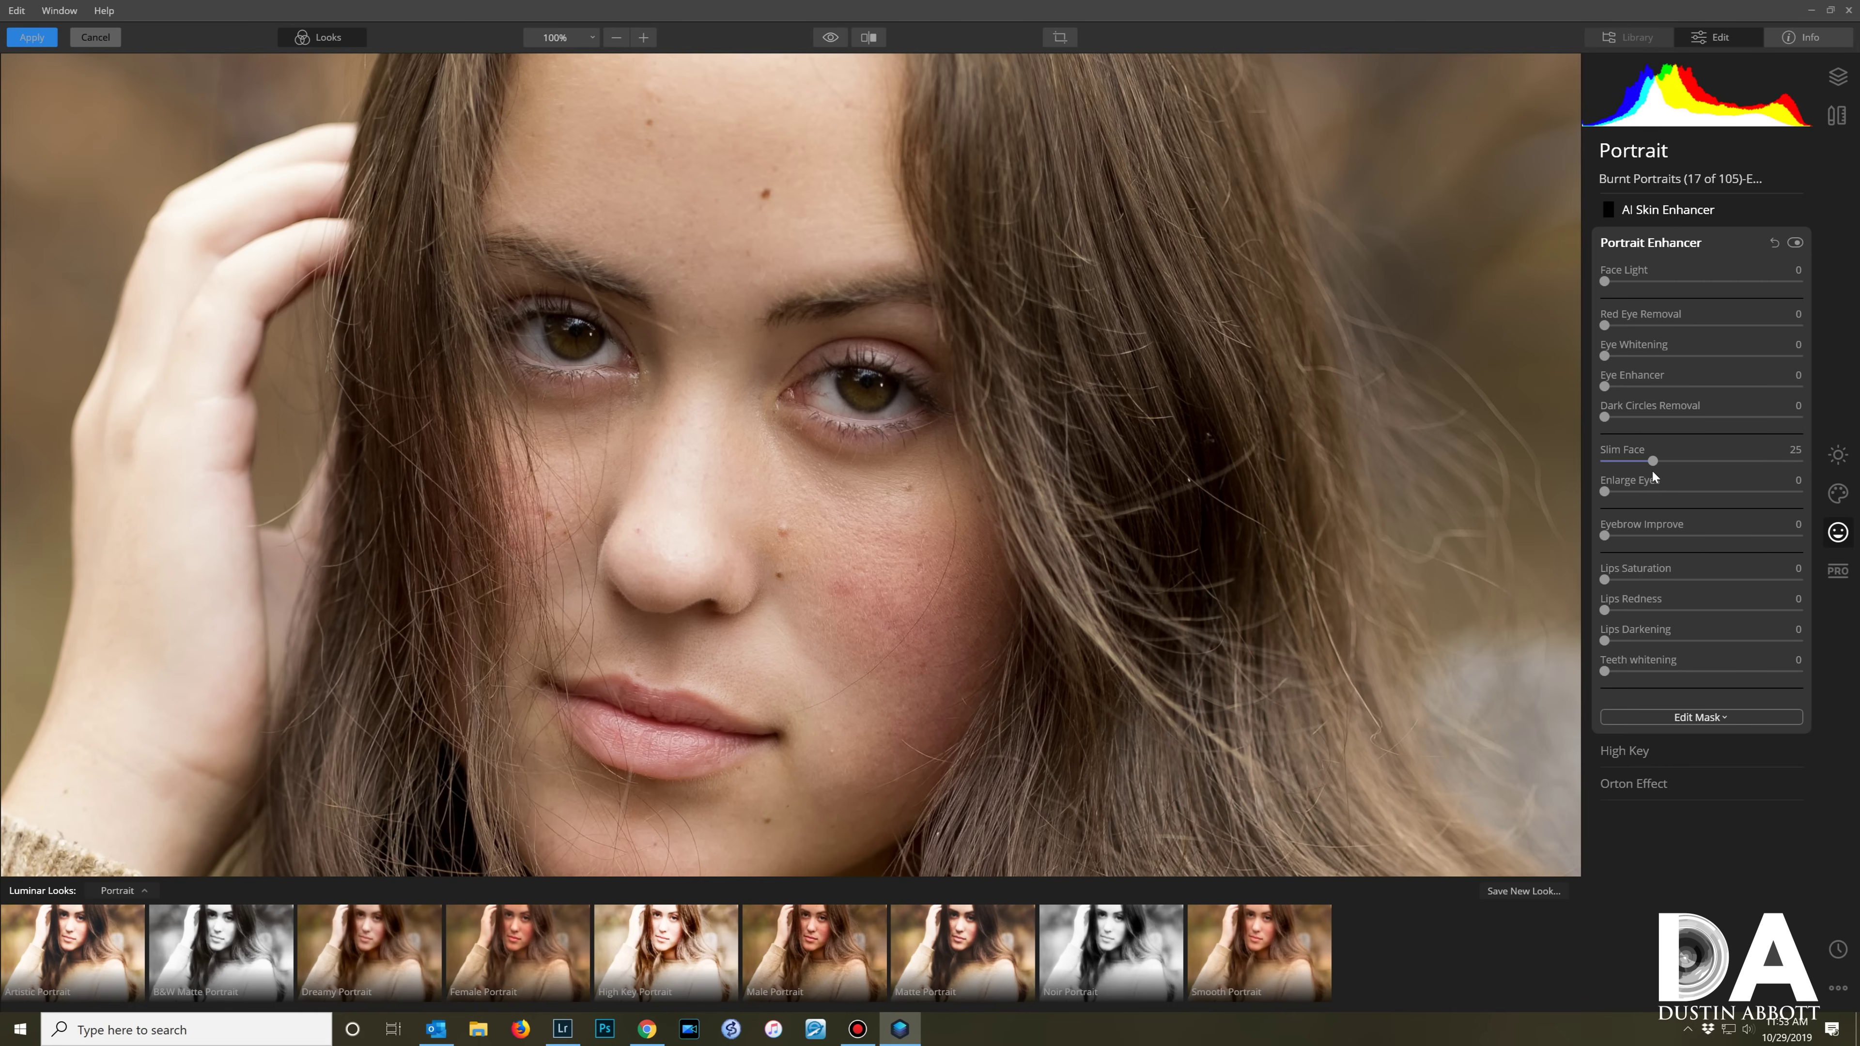
pyautogui.moveTo(1654, 462); pyautogui.dragTo(1804, 461)
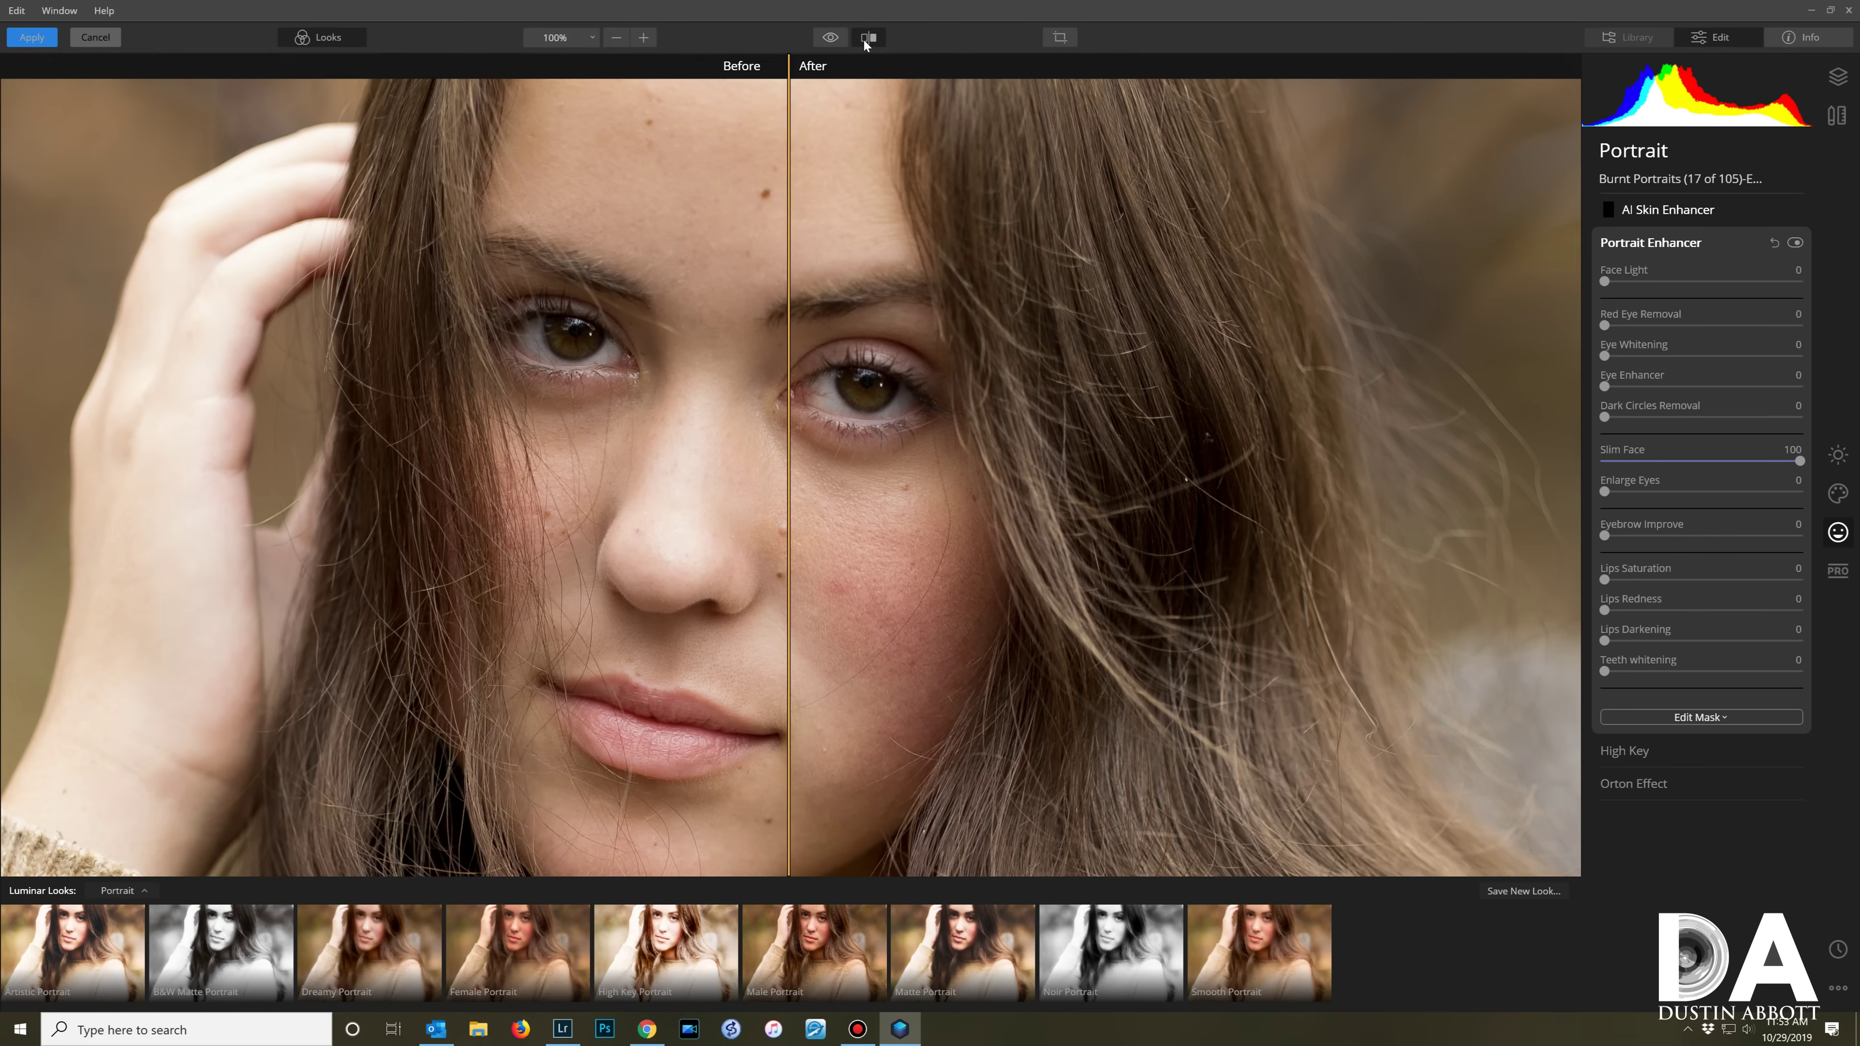
# Step: Reduce Slim Face and try Enlarge Eyes at maximum then 25, comparing before/after
pyautogui.moveTo(783, 494); pyautogui.dragTo(1220, 525)
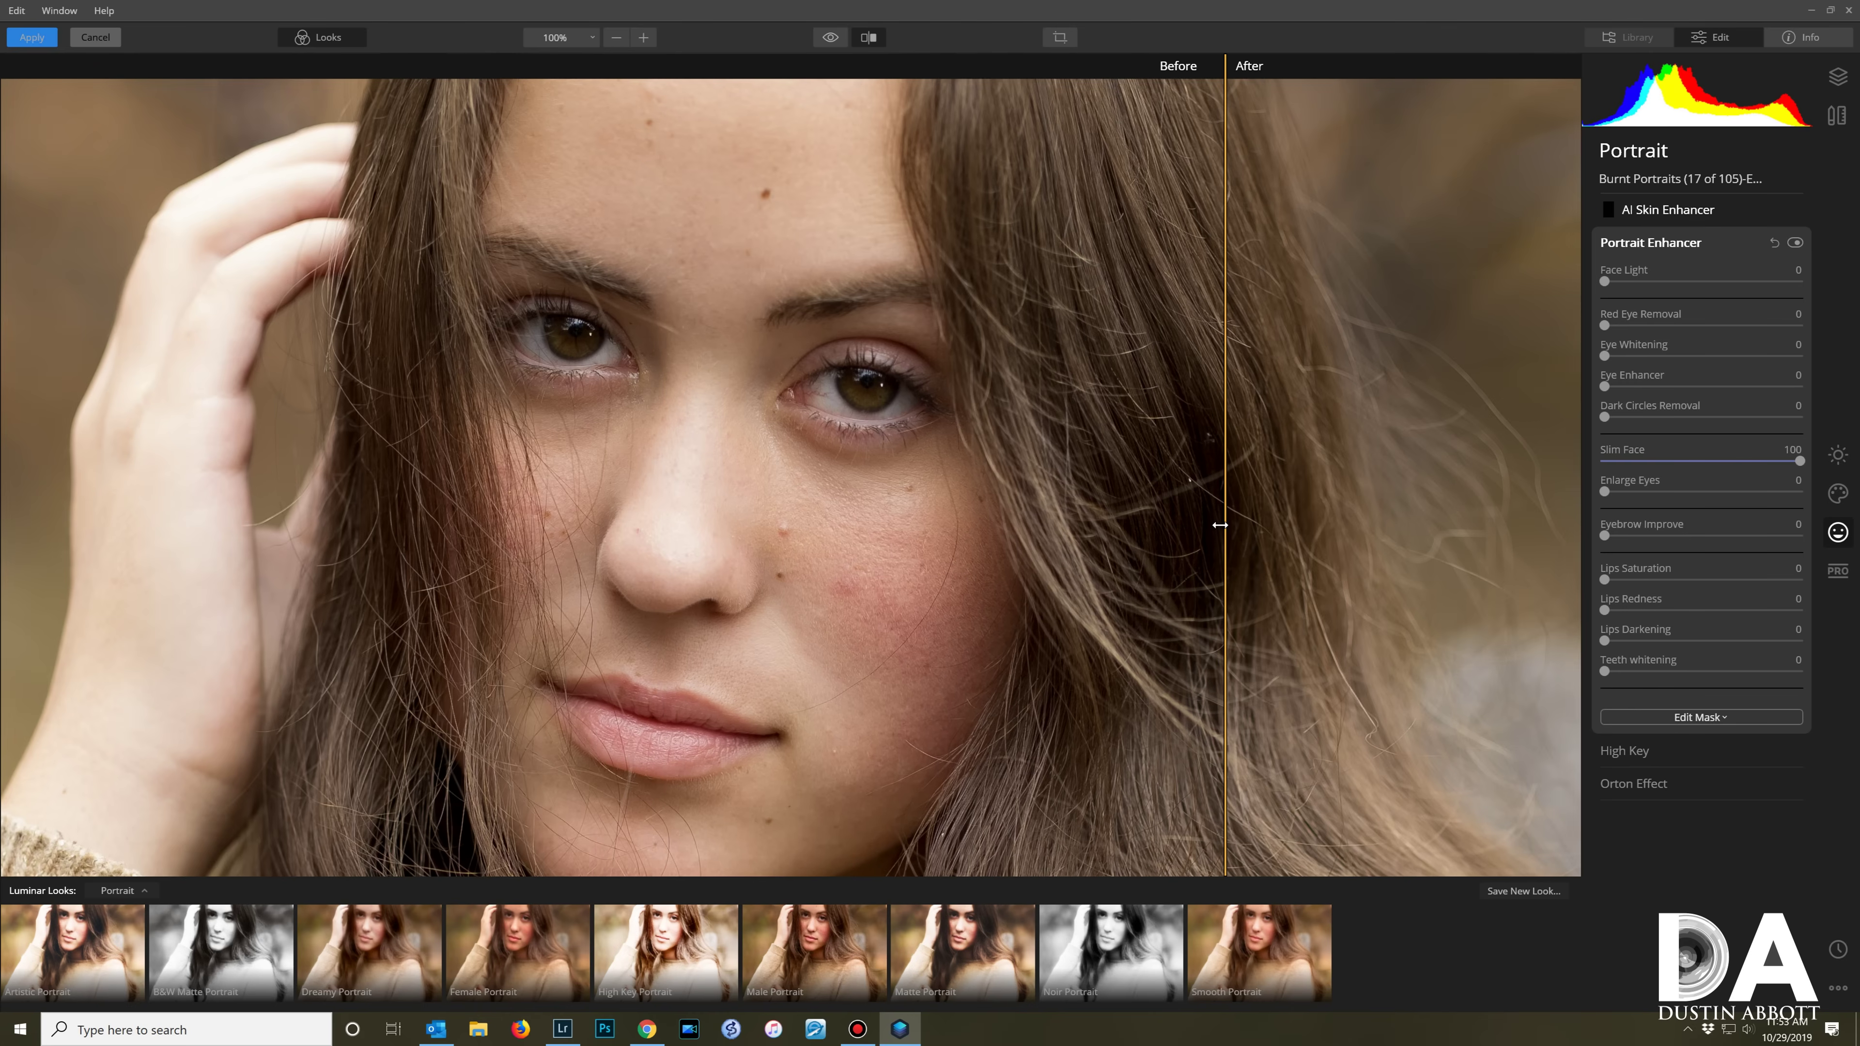
pyautogui.moveTo(1800, 460); pyautogui.dragTo(1681, 461)
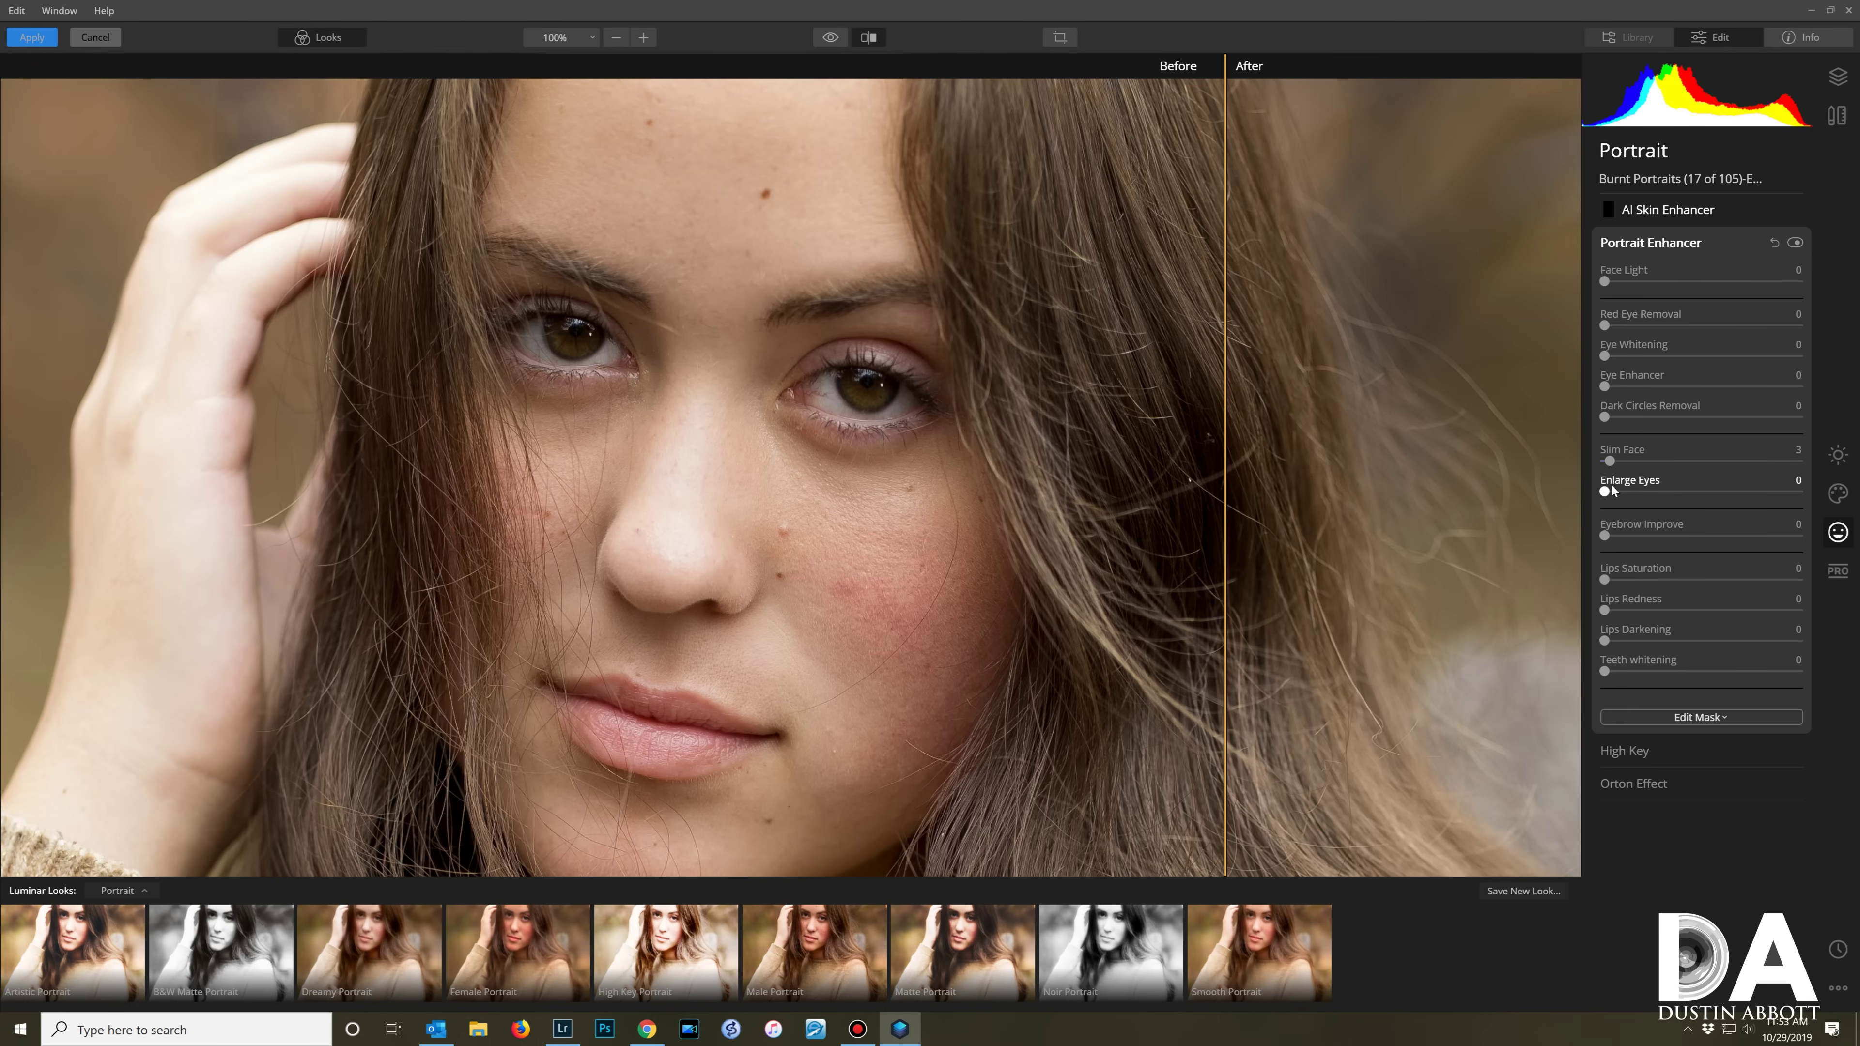
pyautogui.moveTo(1656, 489); pyautogui.dragTo(1801, 492)
pyautogui.moveTo(1188, 550); pyautogui.dragTo(805, 597)
pyautogui.moveTo(406, 602); pyautogui.dragTo(367, 623)
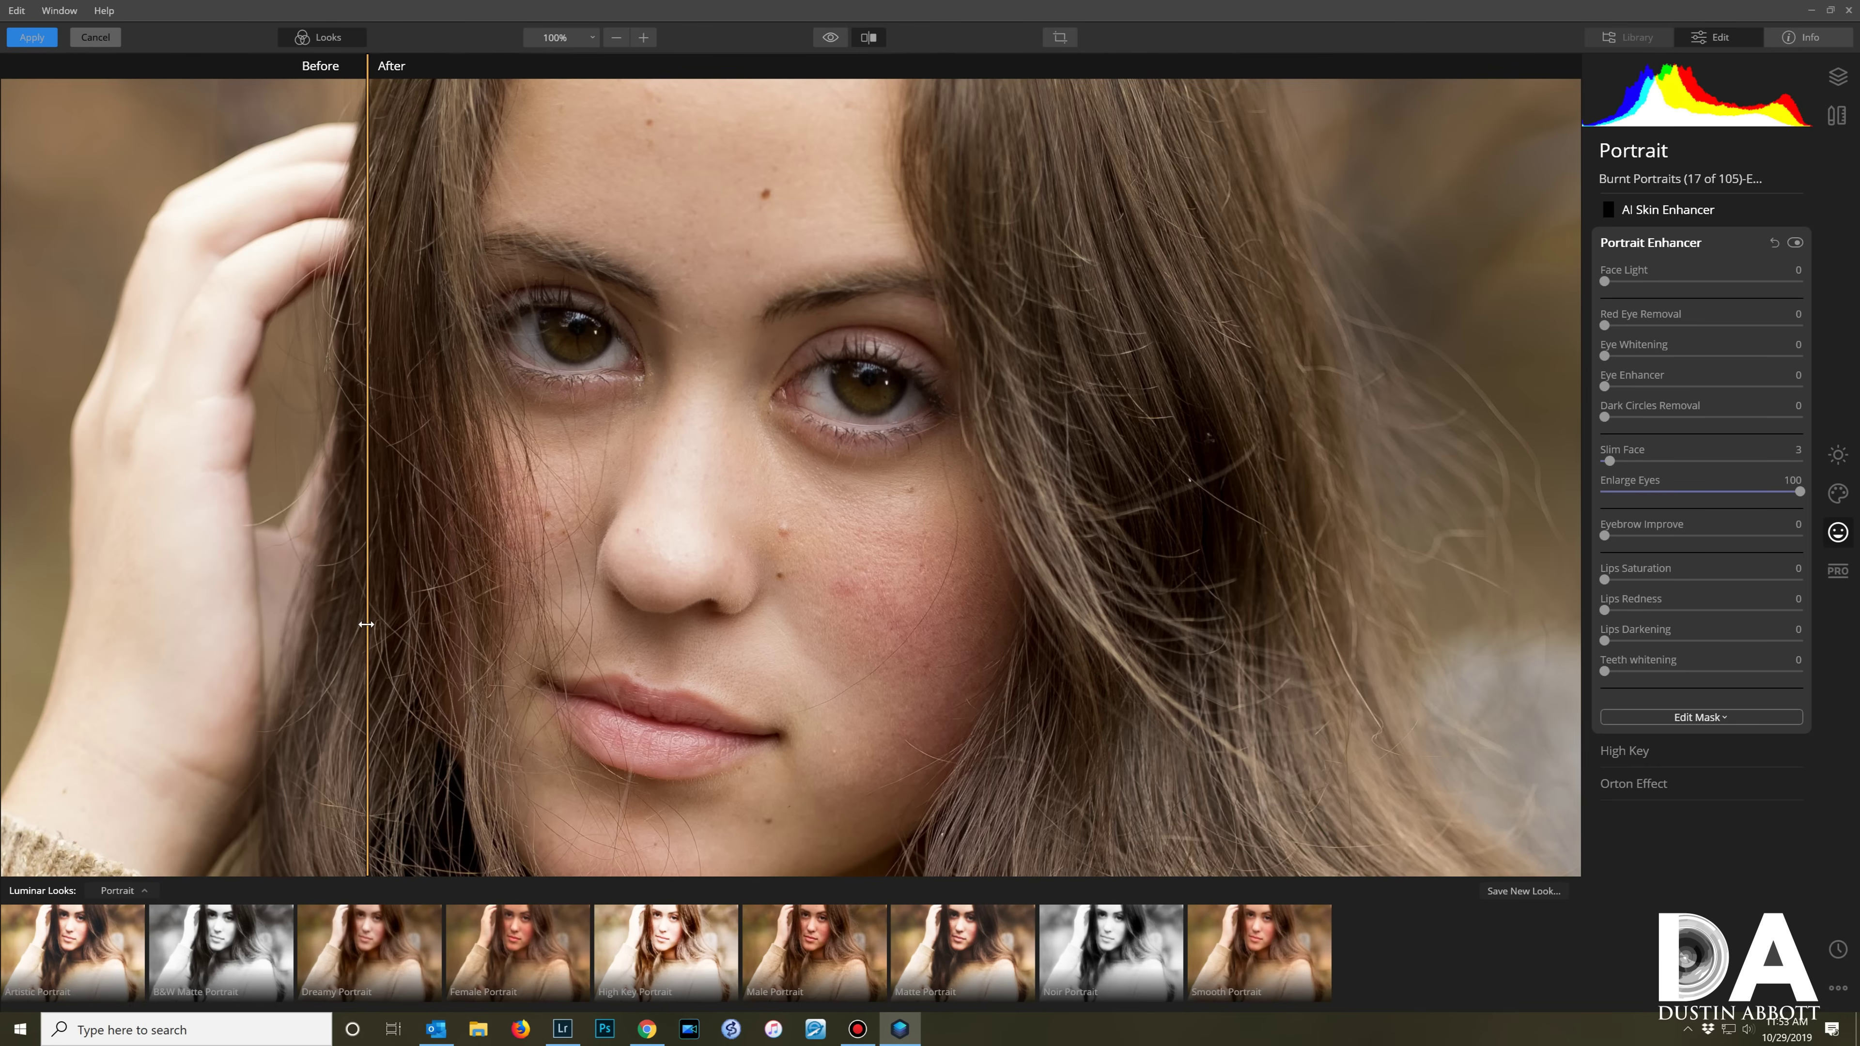
pyautogui.moveTo(1701, 494); pyautogui.dragTo(1632, 504)
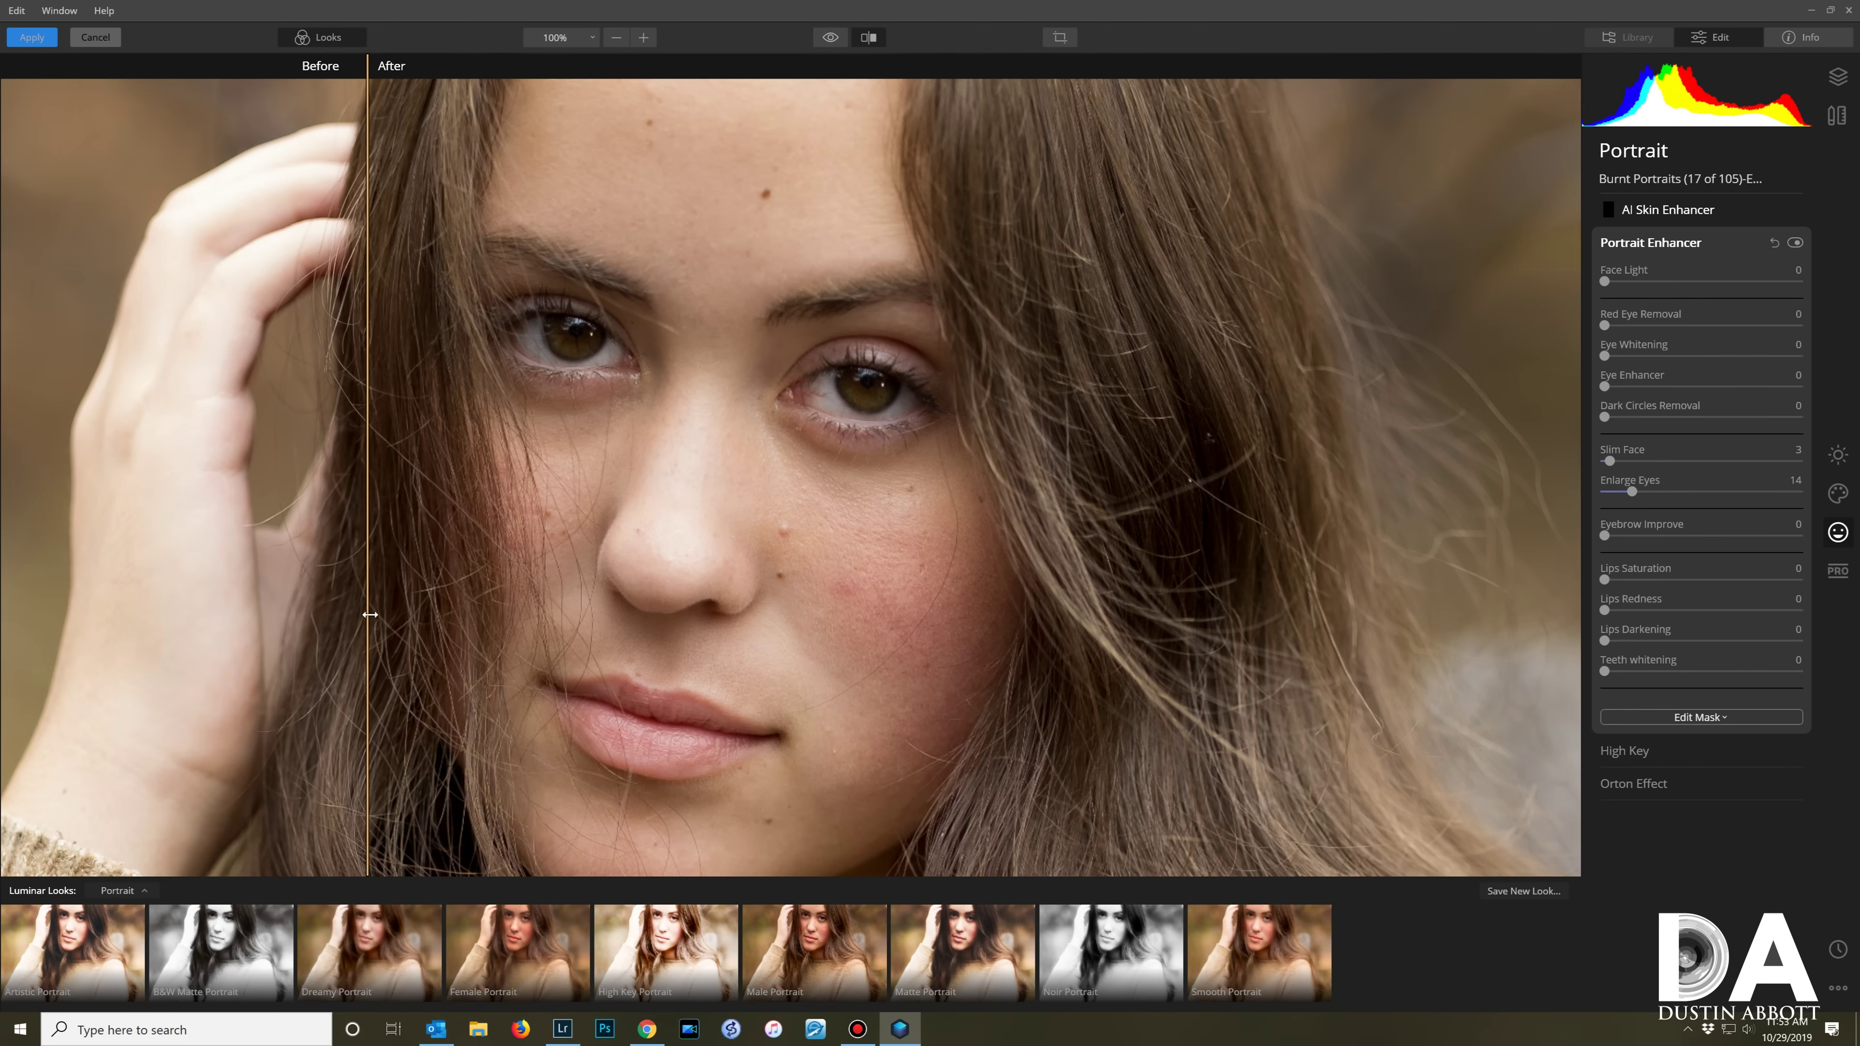
pyautogui.moveTo(368, 618); pyautogui.dragTo(1053, 618)
pyautogui.moveTo(424, 617); pyautogui.dragTo(1003, 651)
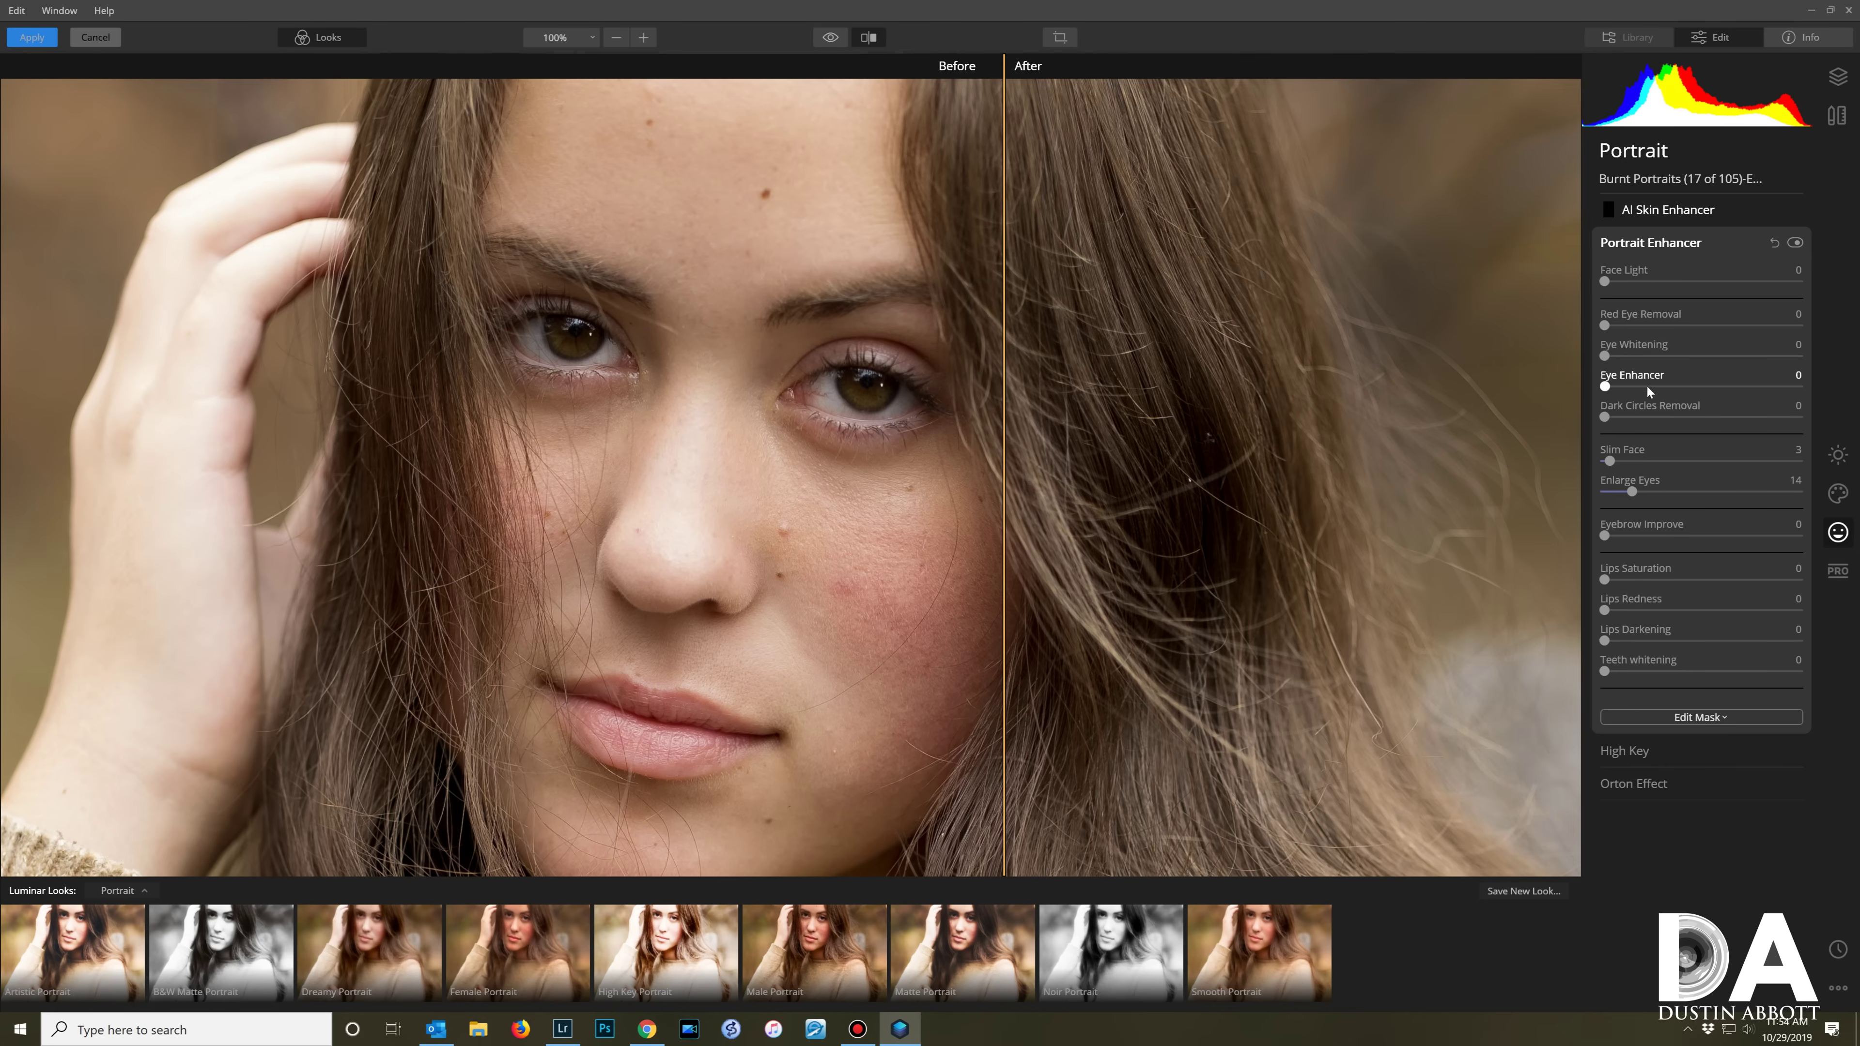
# Step: Experiment with Eye Enhancer strength, settling around 84 while comparing the eyes before/after
pyautogui.moveTo(1647, 387); pyautogui.dragTo(1791, 387)
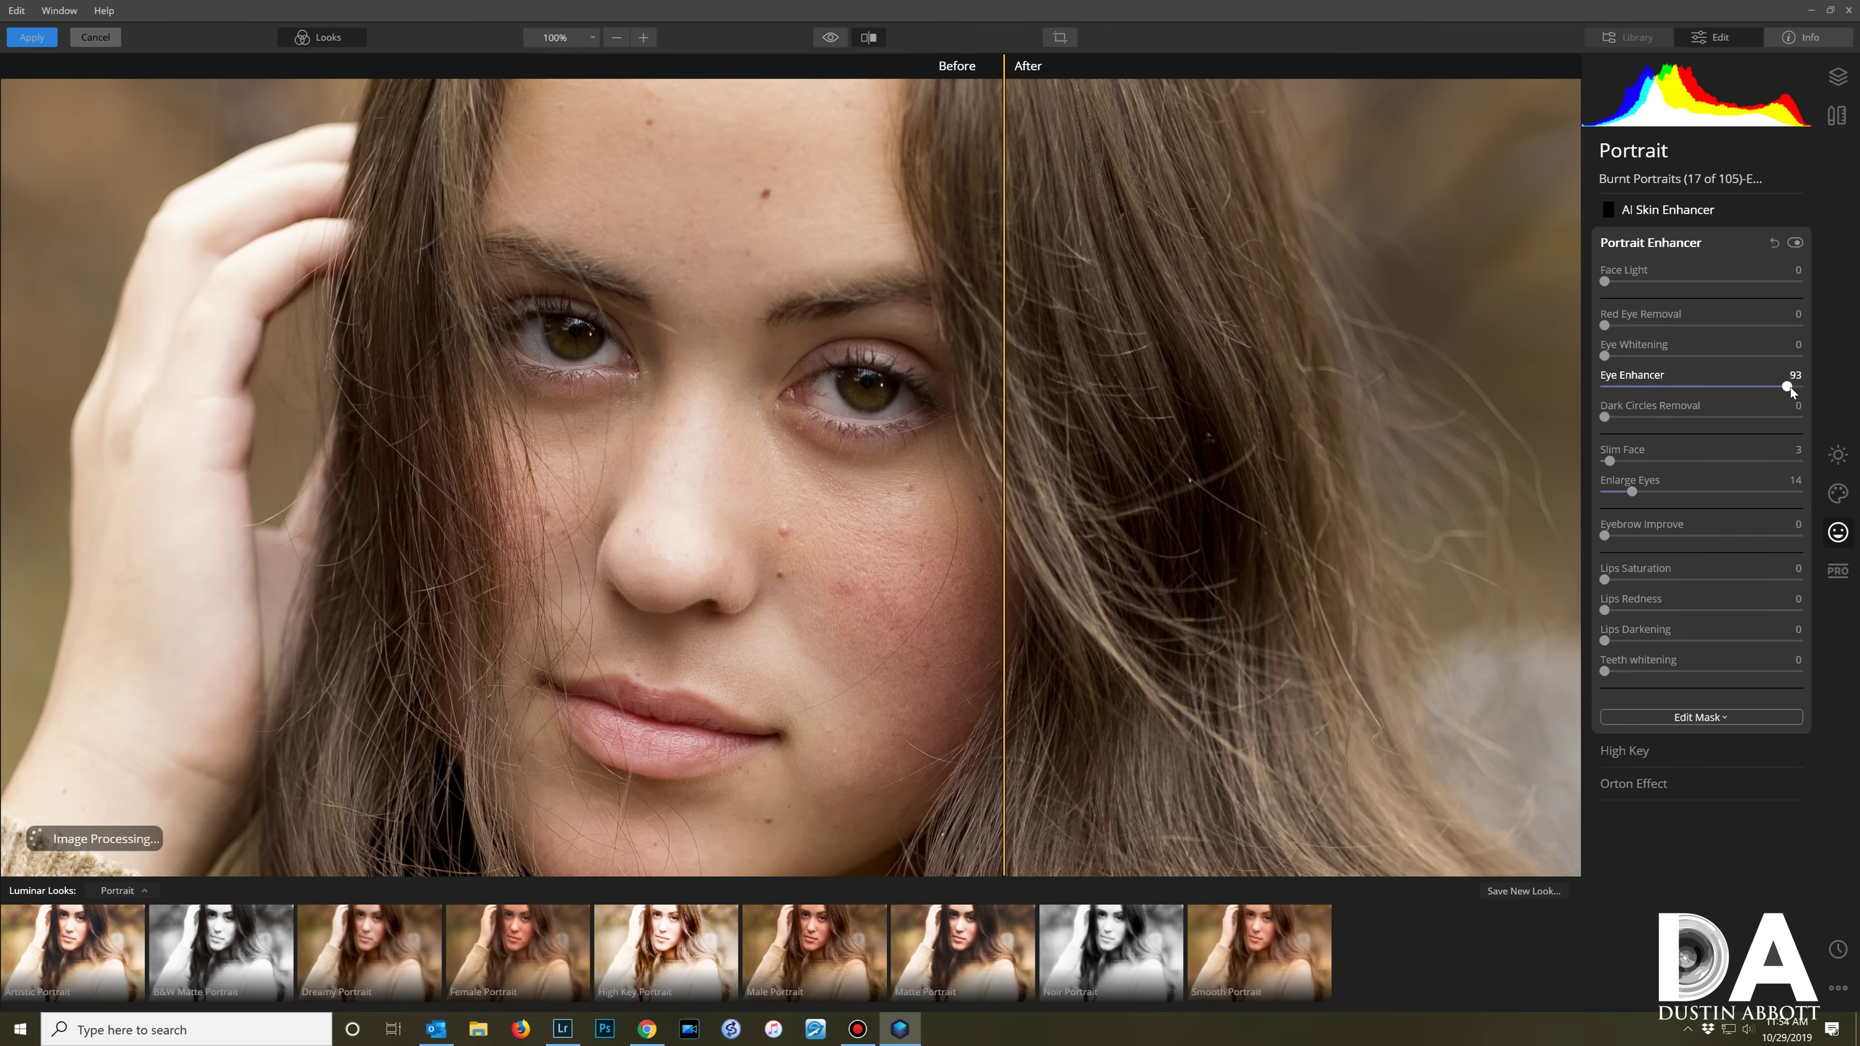
pyautogui.moveTo(1003, 518); pyautogui.dragTo(864, 557)
pyautogui.moveTo(1775, 390); pyautogui.dragTo(1566, 393)
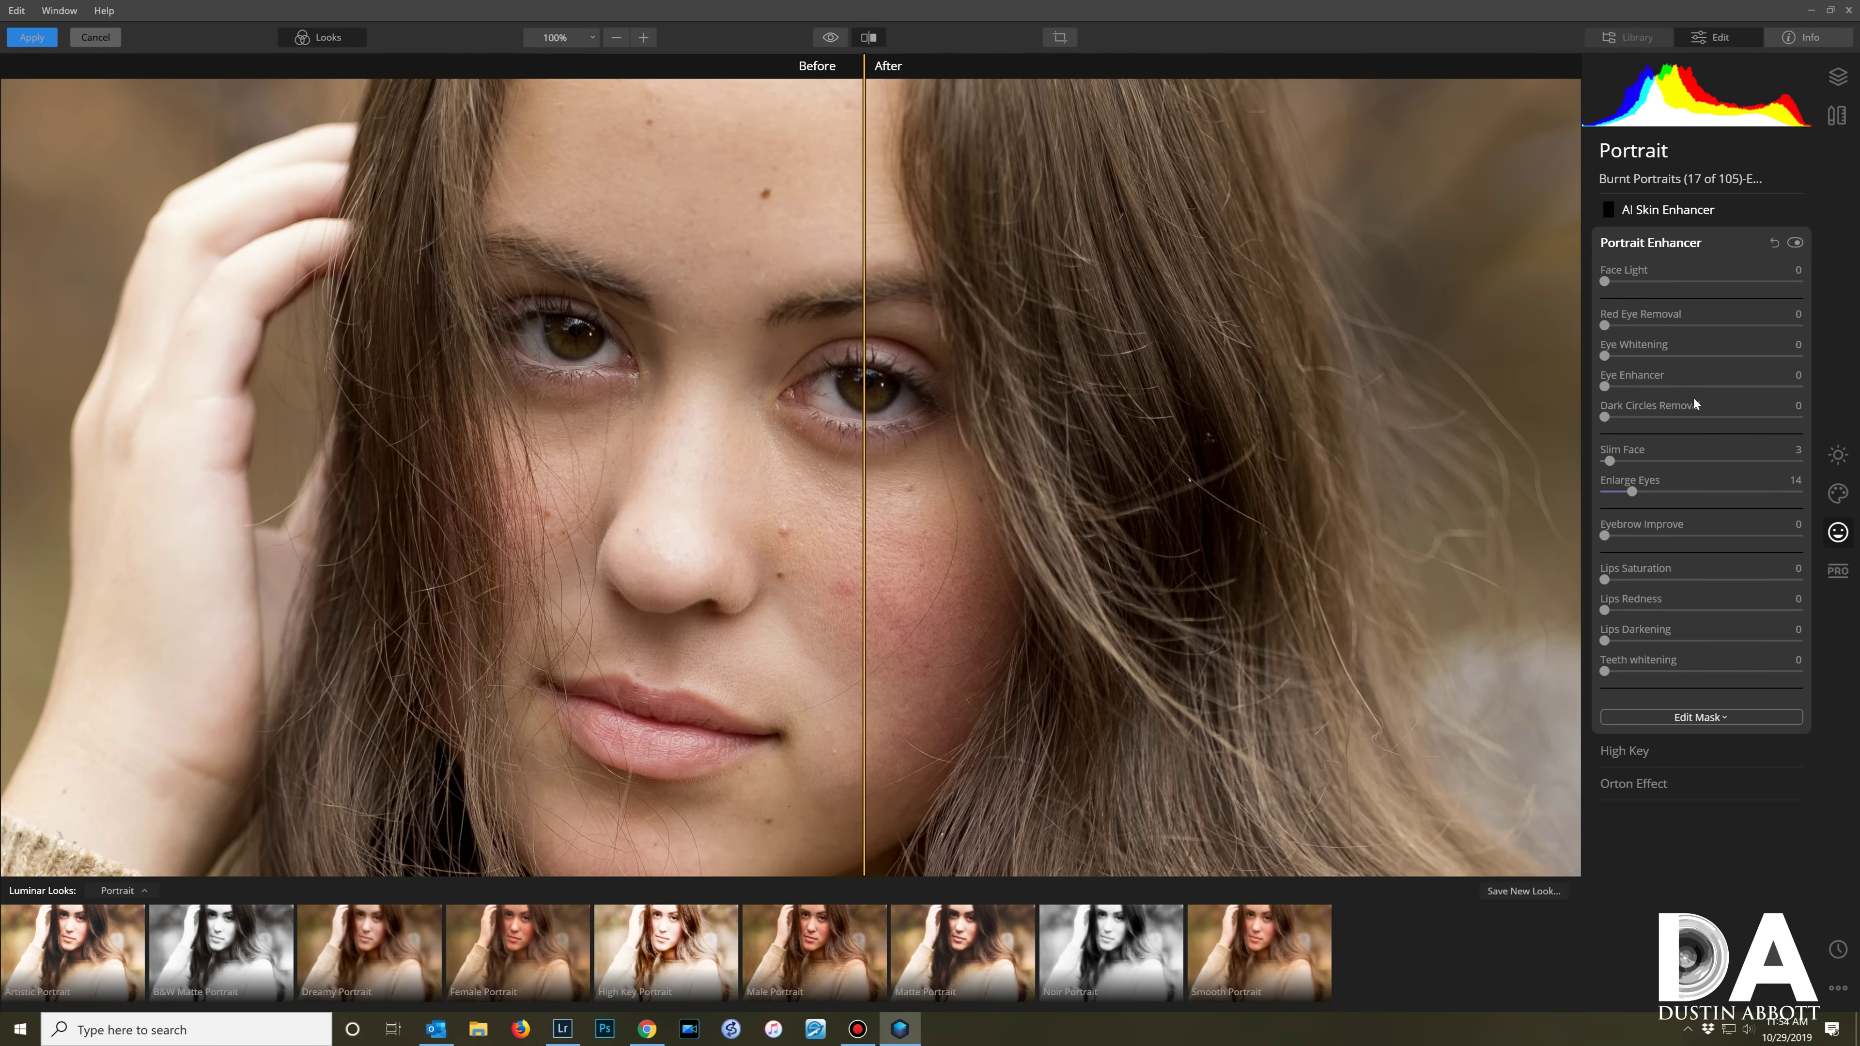
pyautogui.moveTo(1642, 388); pyautogui.dragTo(1781, 396)
pyautogui.moveTo(865, 496); pyautogui.dragTo(697, 496)
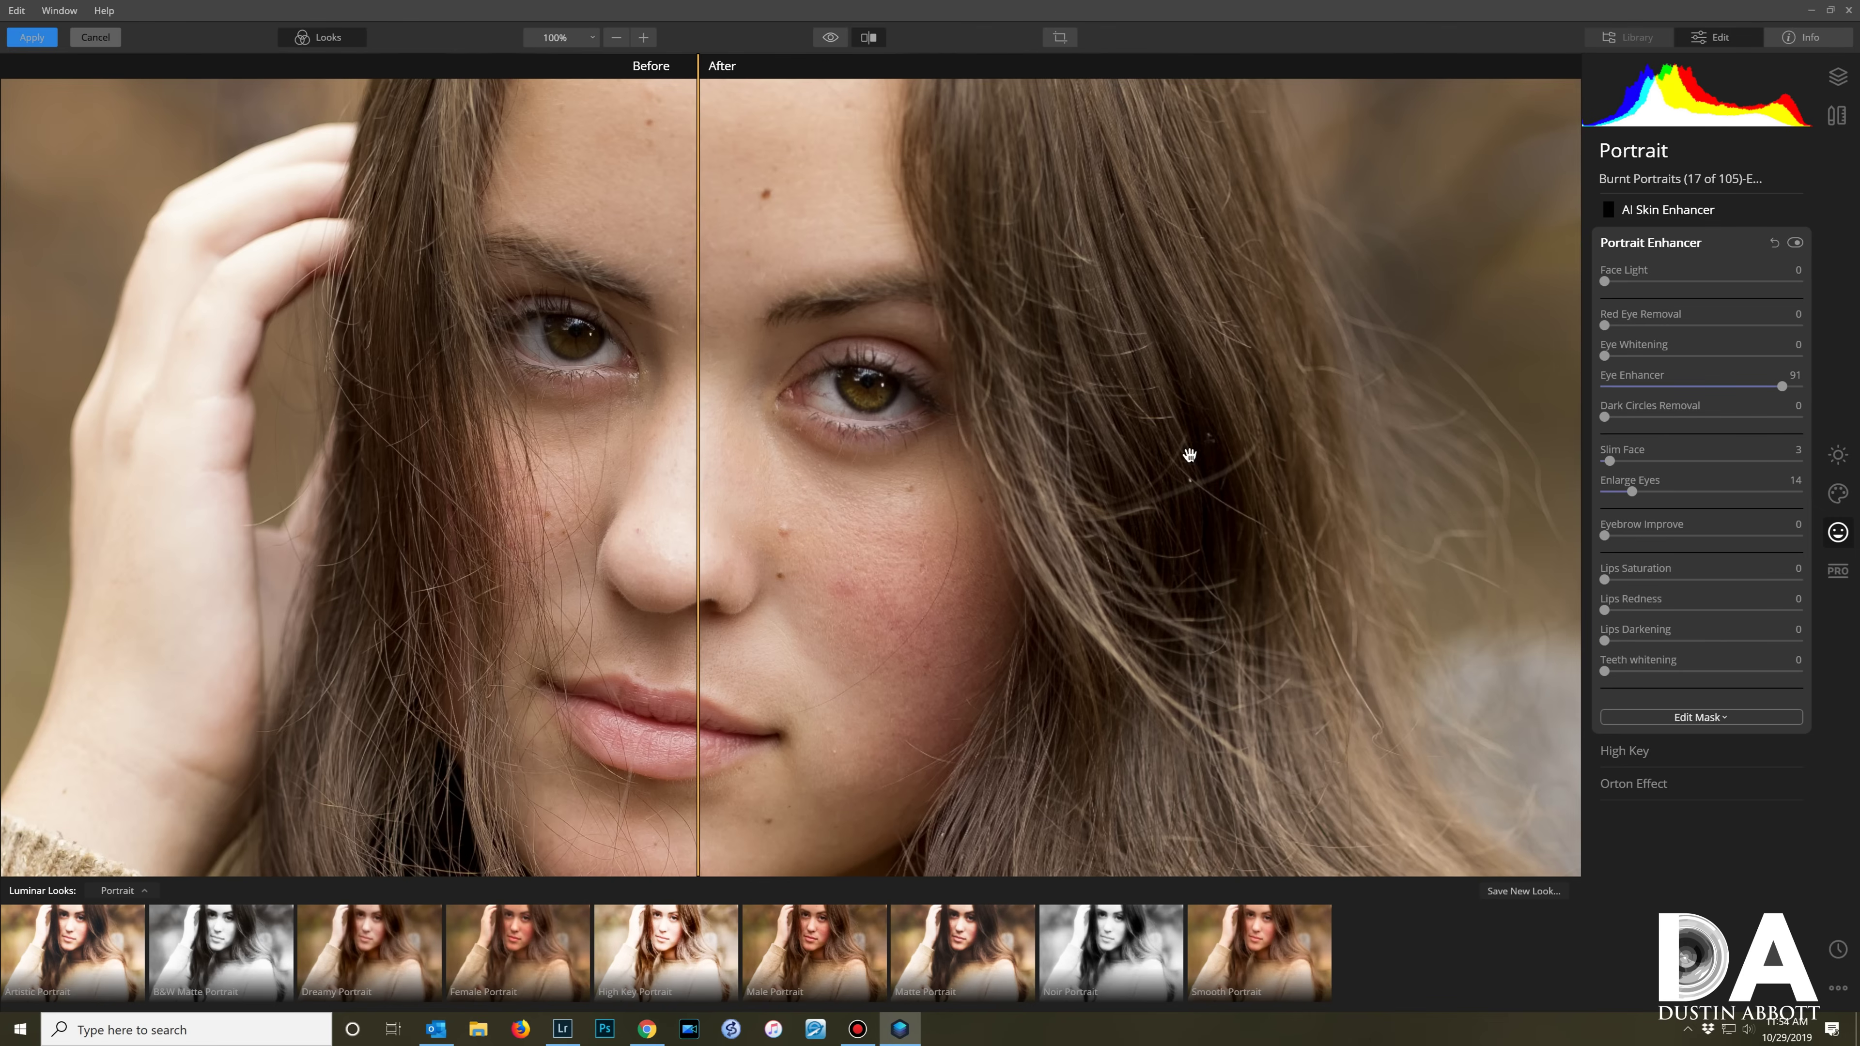
pyautogui.moveTo(1781, 387); pyautogui.dragTo(1769, 387)
# Step: Finalize Eye Whitening 17, Enlarge Eyes 4 and Eye Enhancer 53, then fit the whole portrait
pyautogui.moveTo(1776, 366); pyautogui.dragTo(1796, 359)
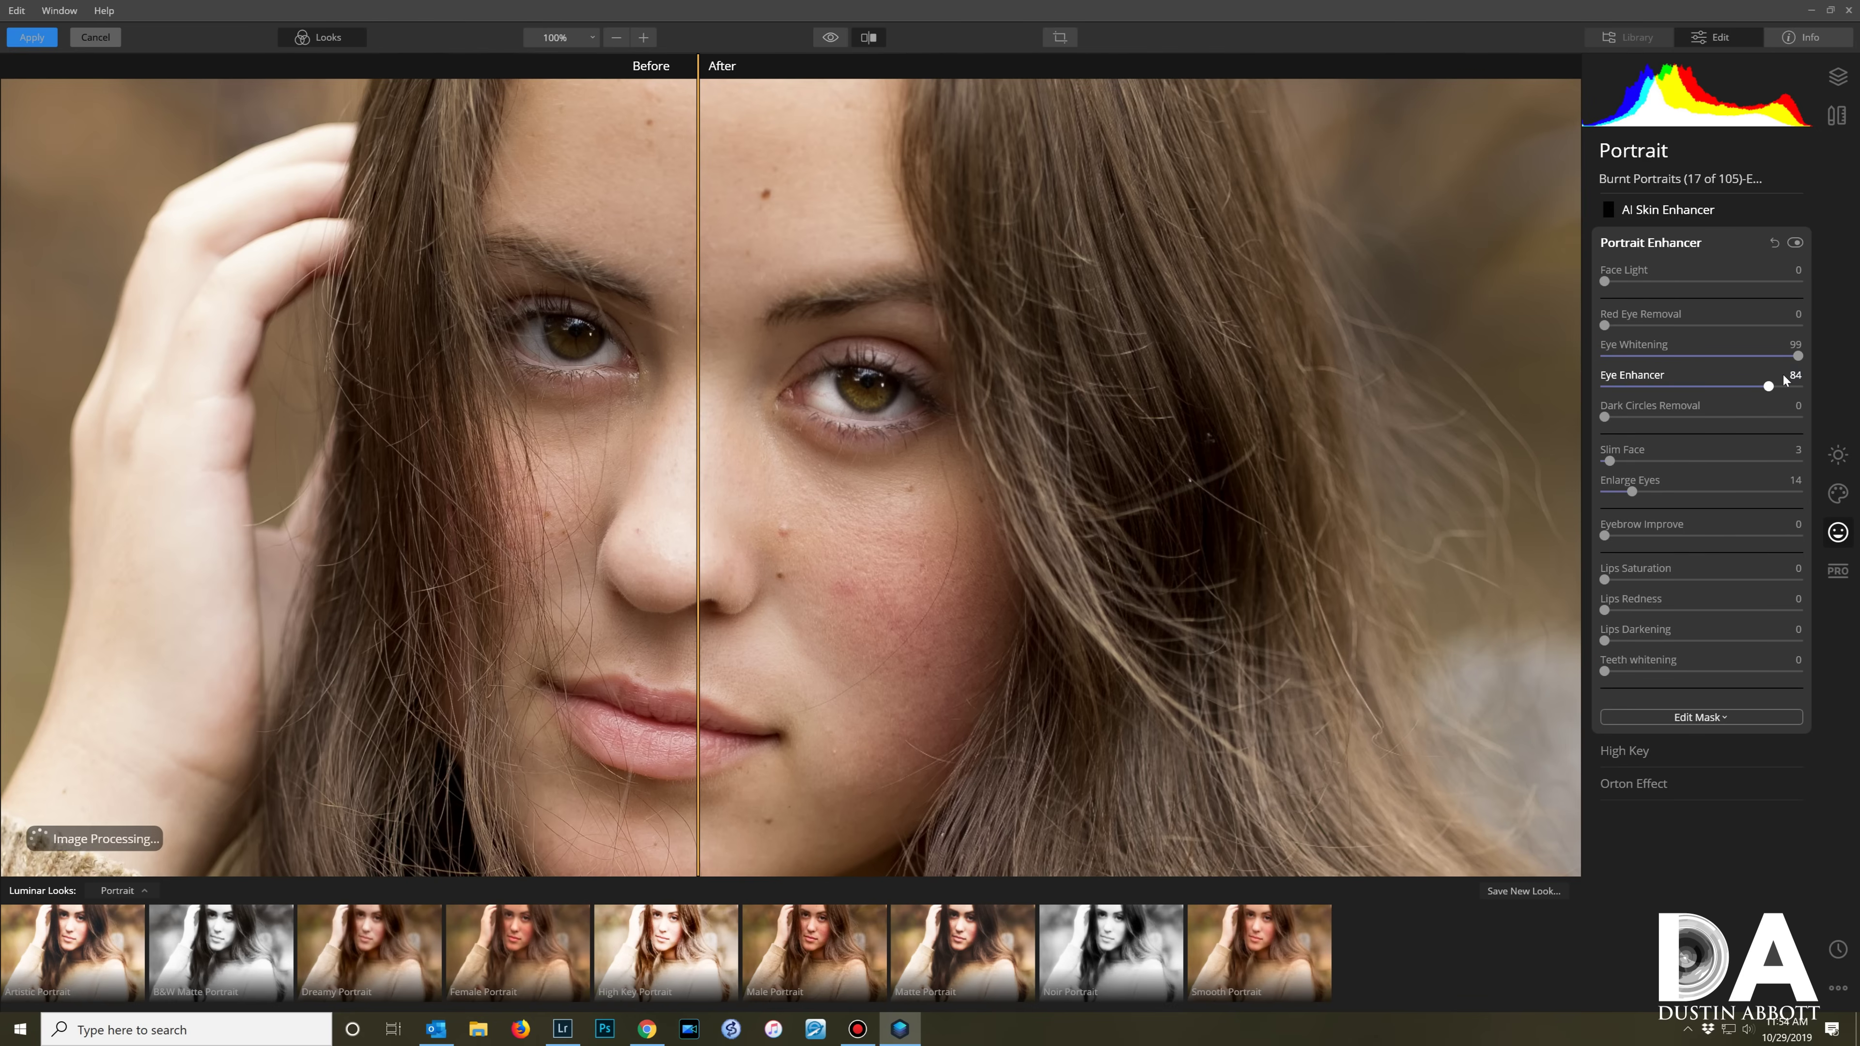
pyautogui.moveTo(1800, 360); pyautogui.dragTo(1666, 378)
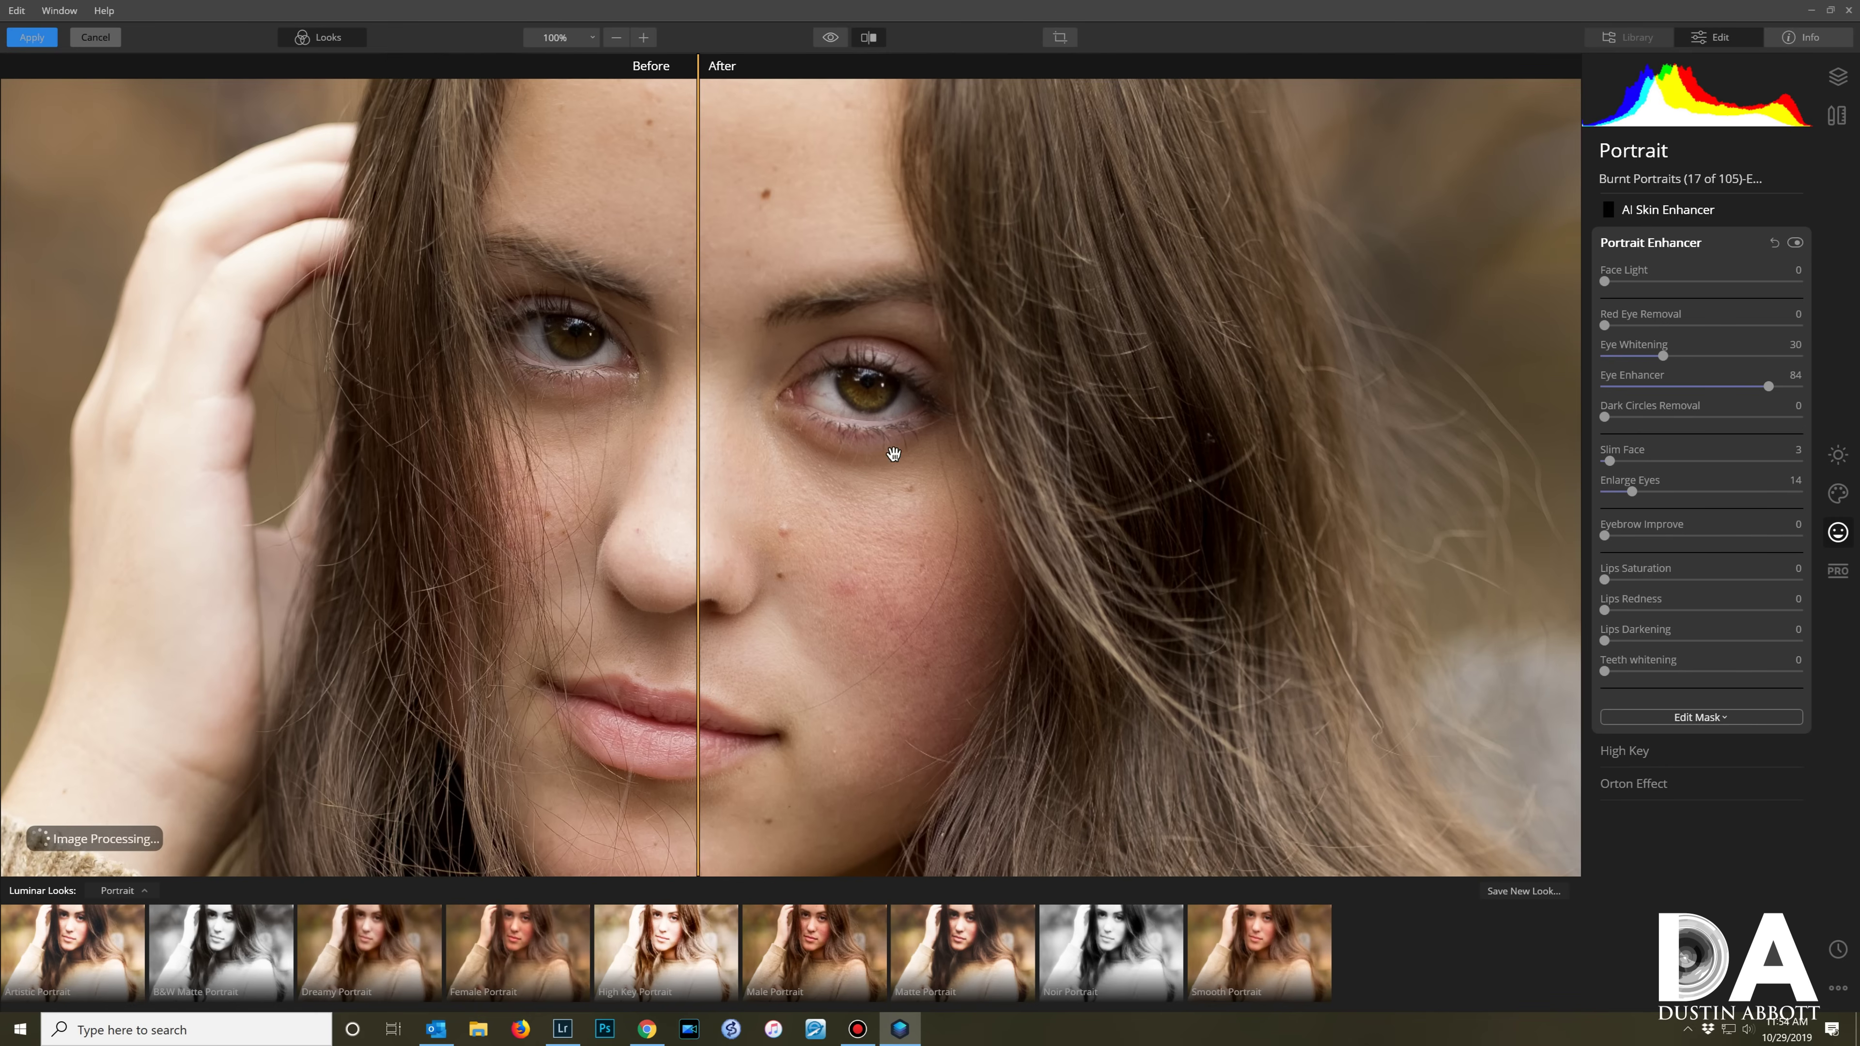
pyautogui.moveTo(837, 538); pyautogui.dragTo(796, 530)
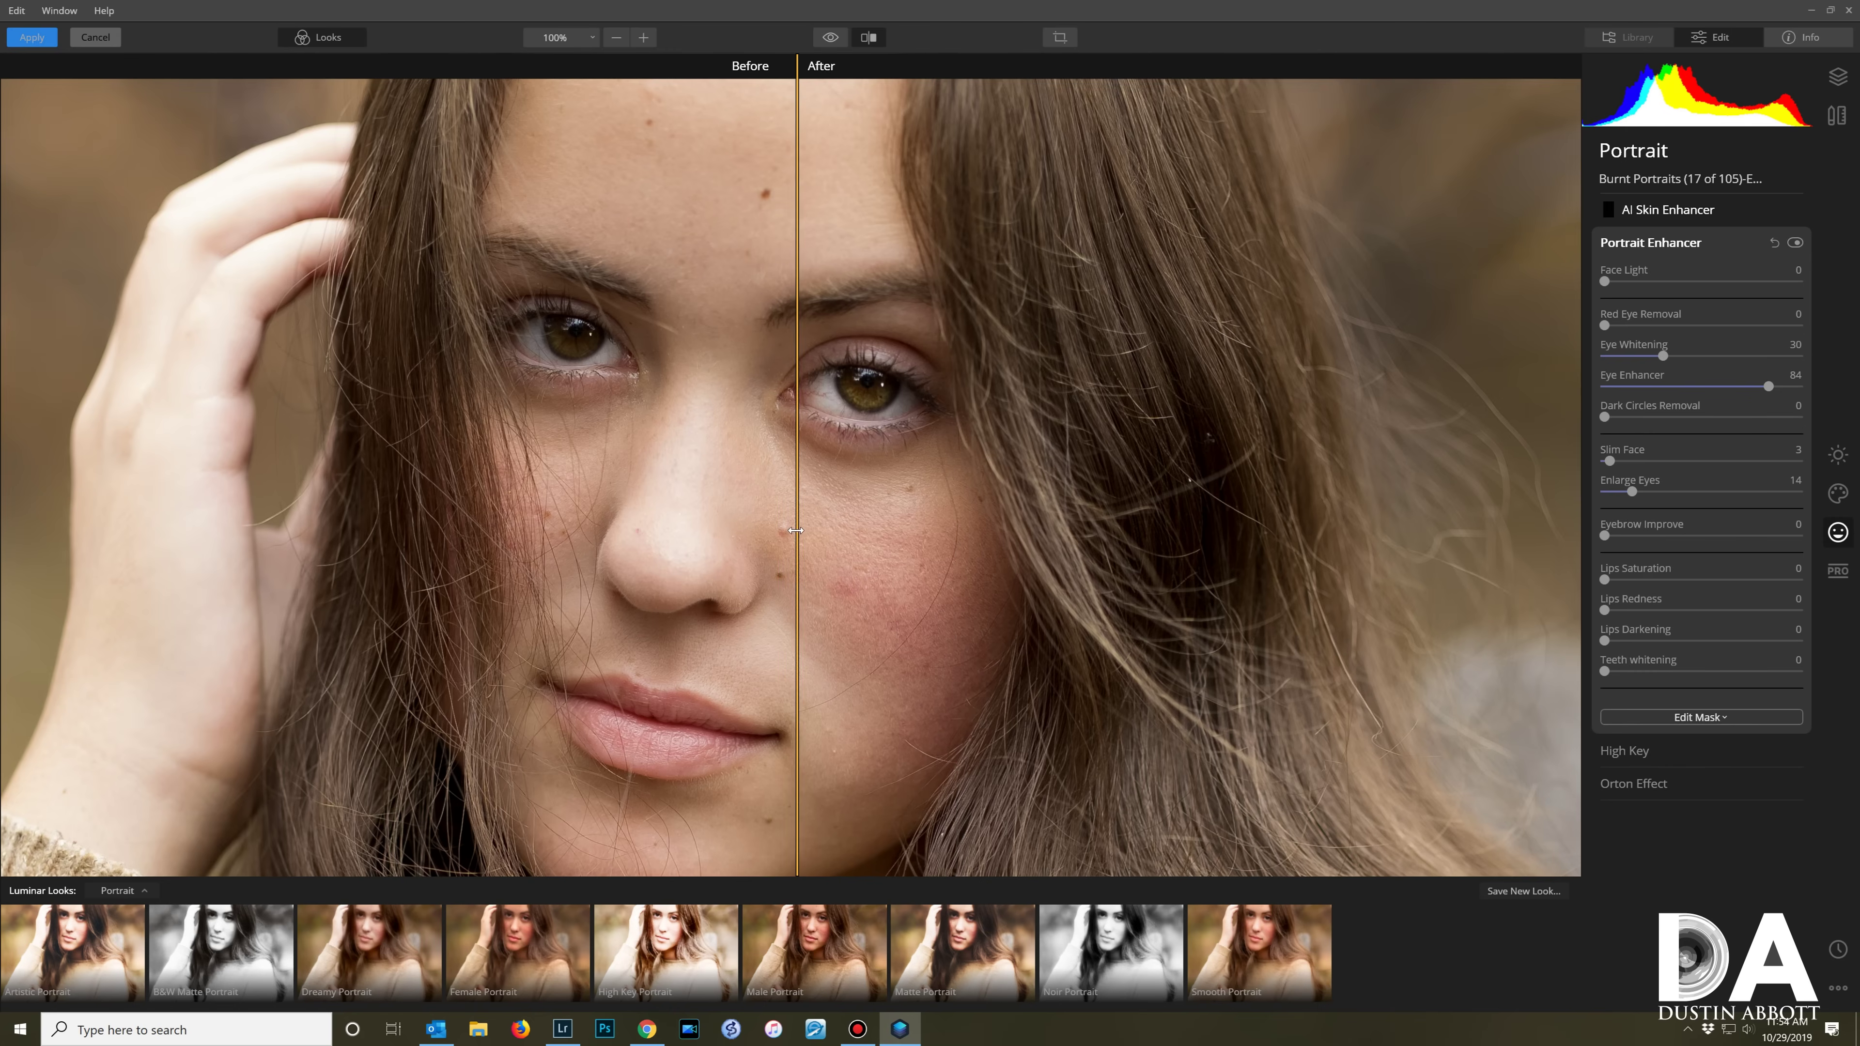
pyautogui.moveTo(1631, 491); pyautogui.dragTo(1613, 491)
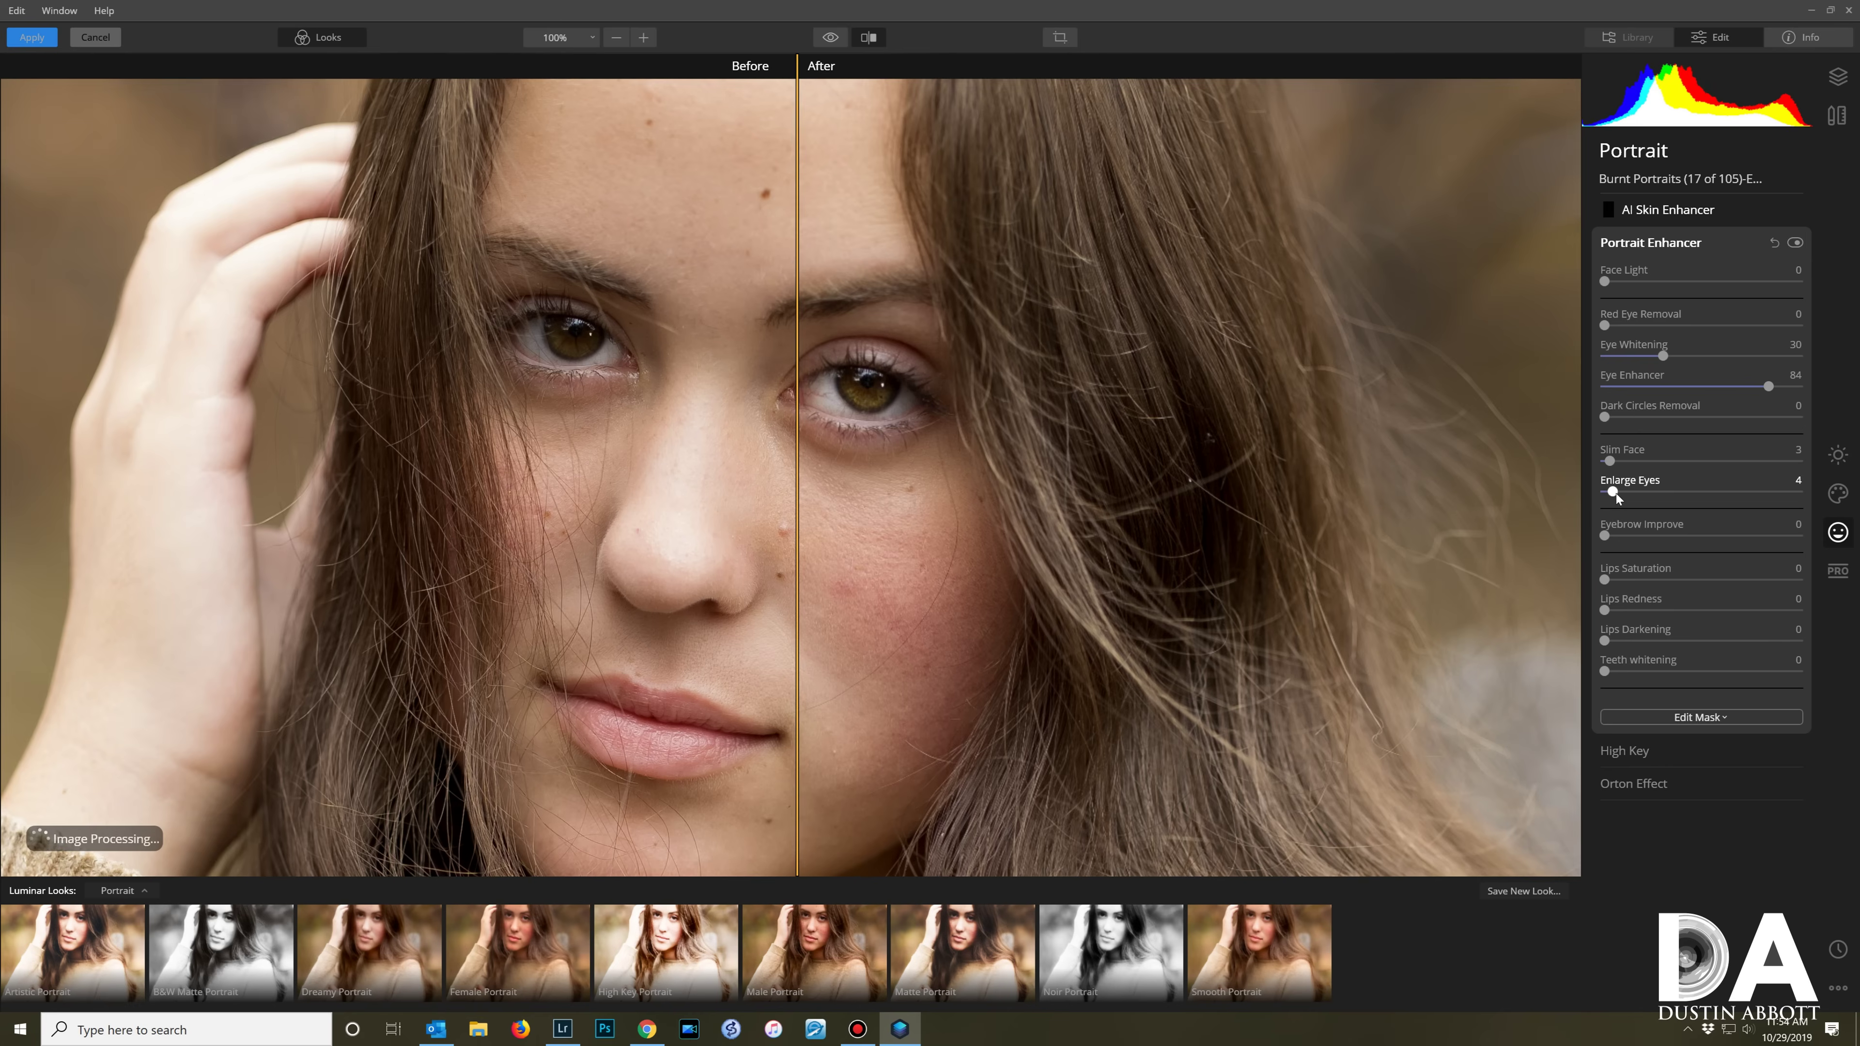
pyautogui.moveTo(796, 499); pyautogui.dragTo(726, 524)
pyautogui.moveTo(952, 525); pyautogui.dragTo(476, 569)
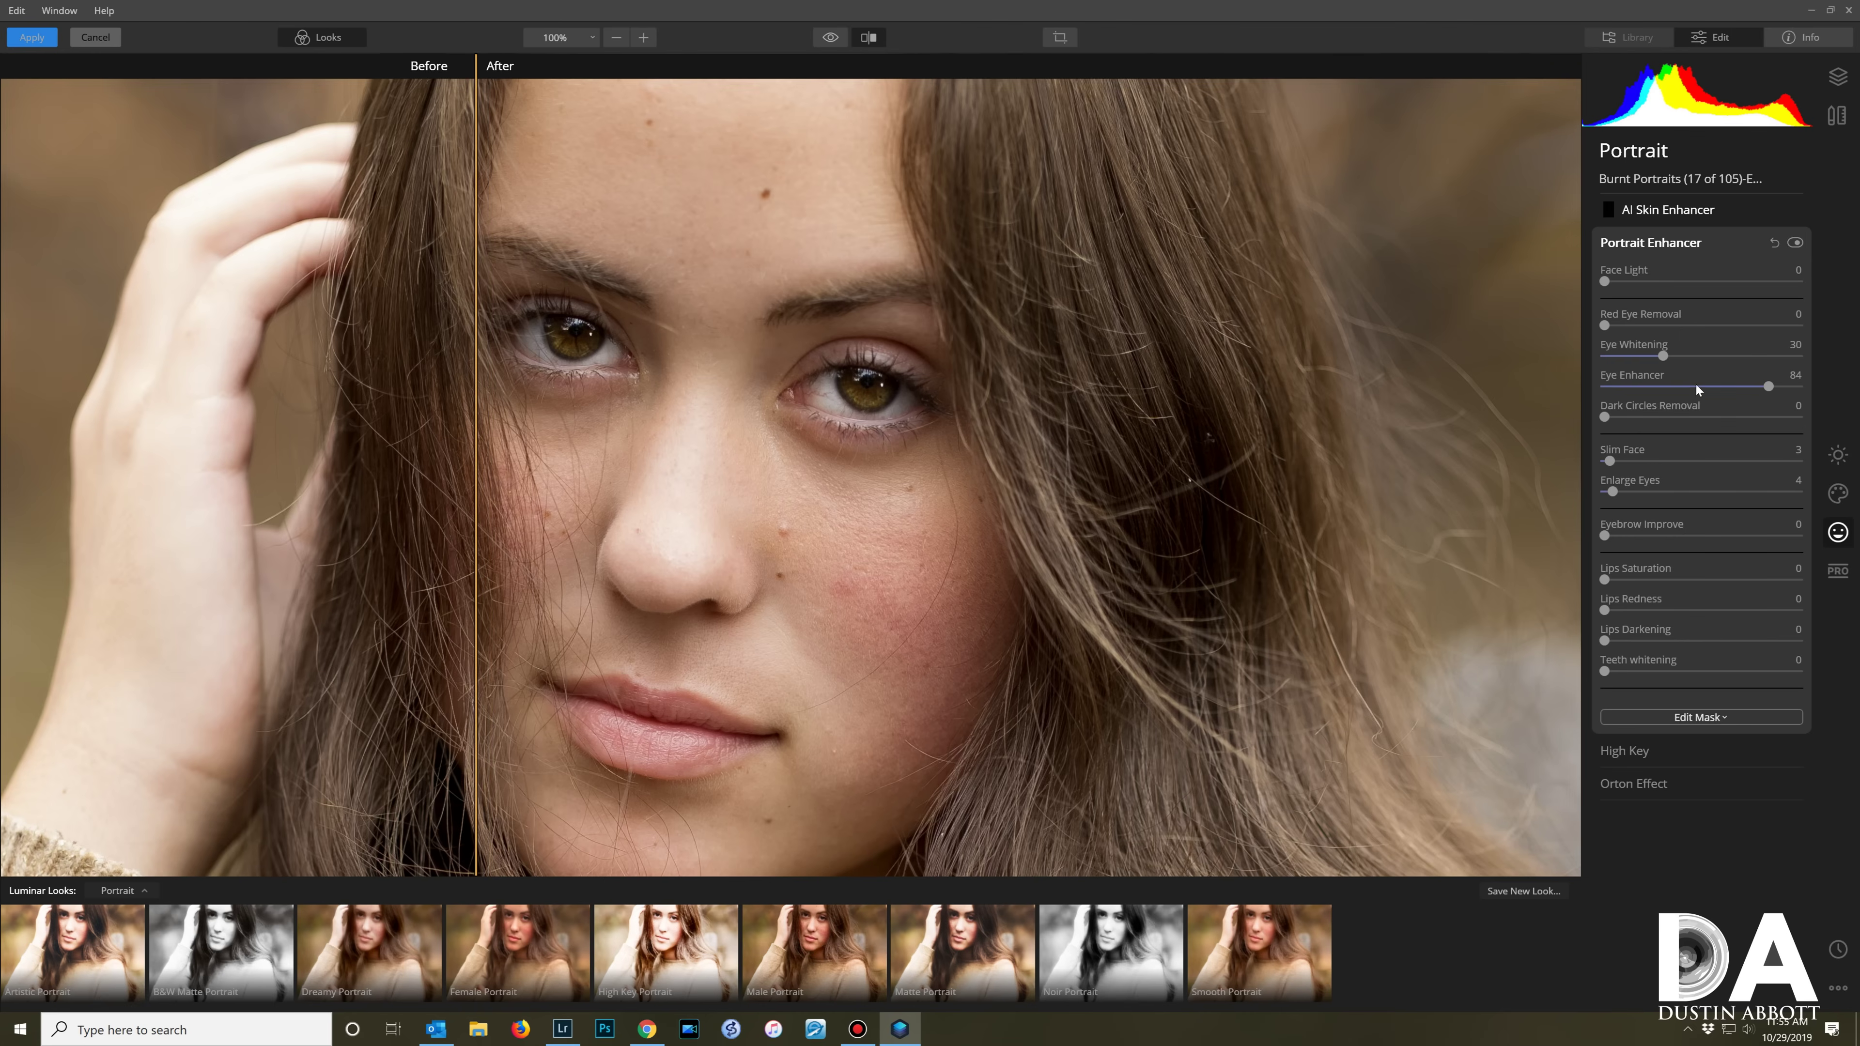
pyautogui.moveTo(1765, 392); pyautogui.dragTo(1708, 388)
pyautogui.click(724, 540)
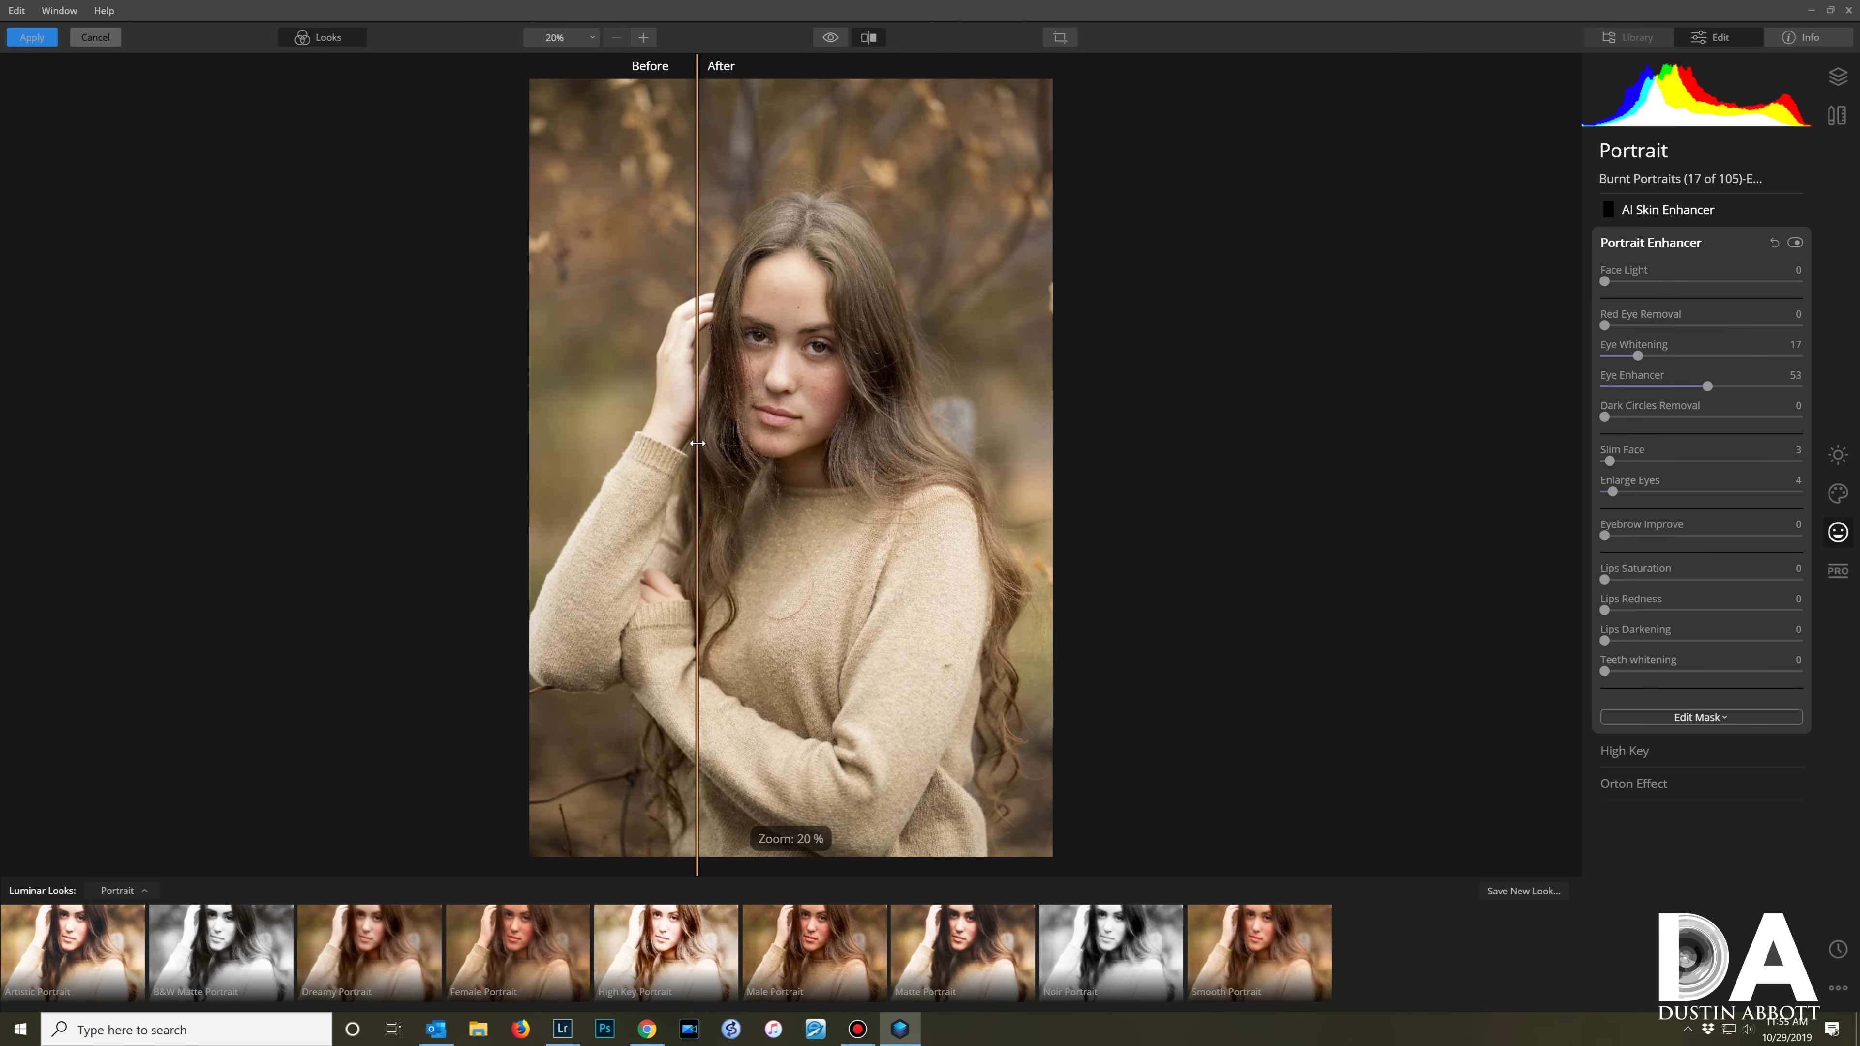
# Step: Review the portrait before/after, then set Eyebrow Improve to 9 and Lips Saturation to 99
pyautogui.moveTo(697, 443); pyautogui.dragTo(682, 482)
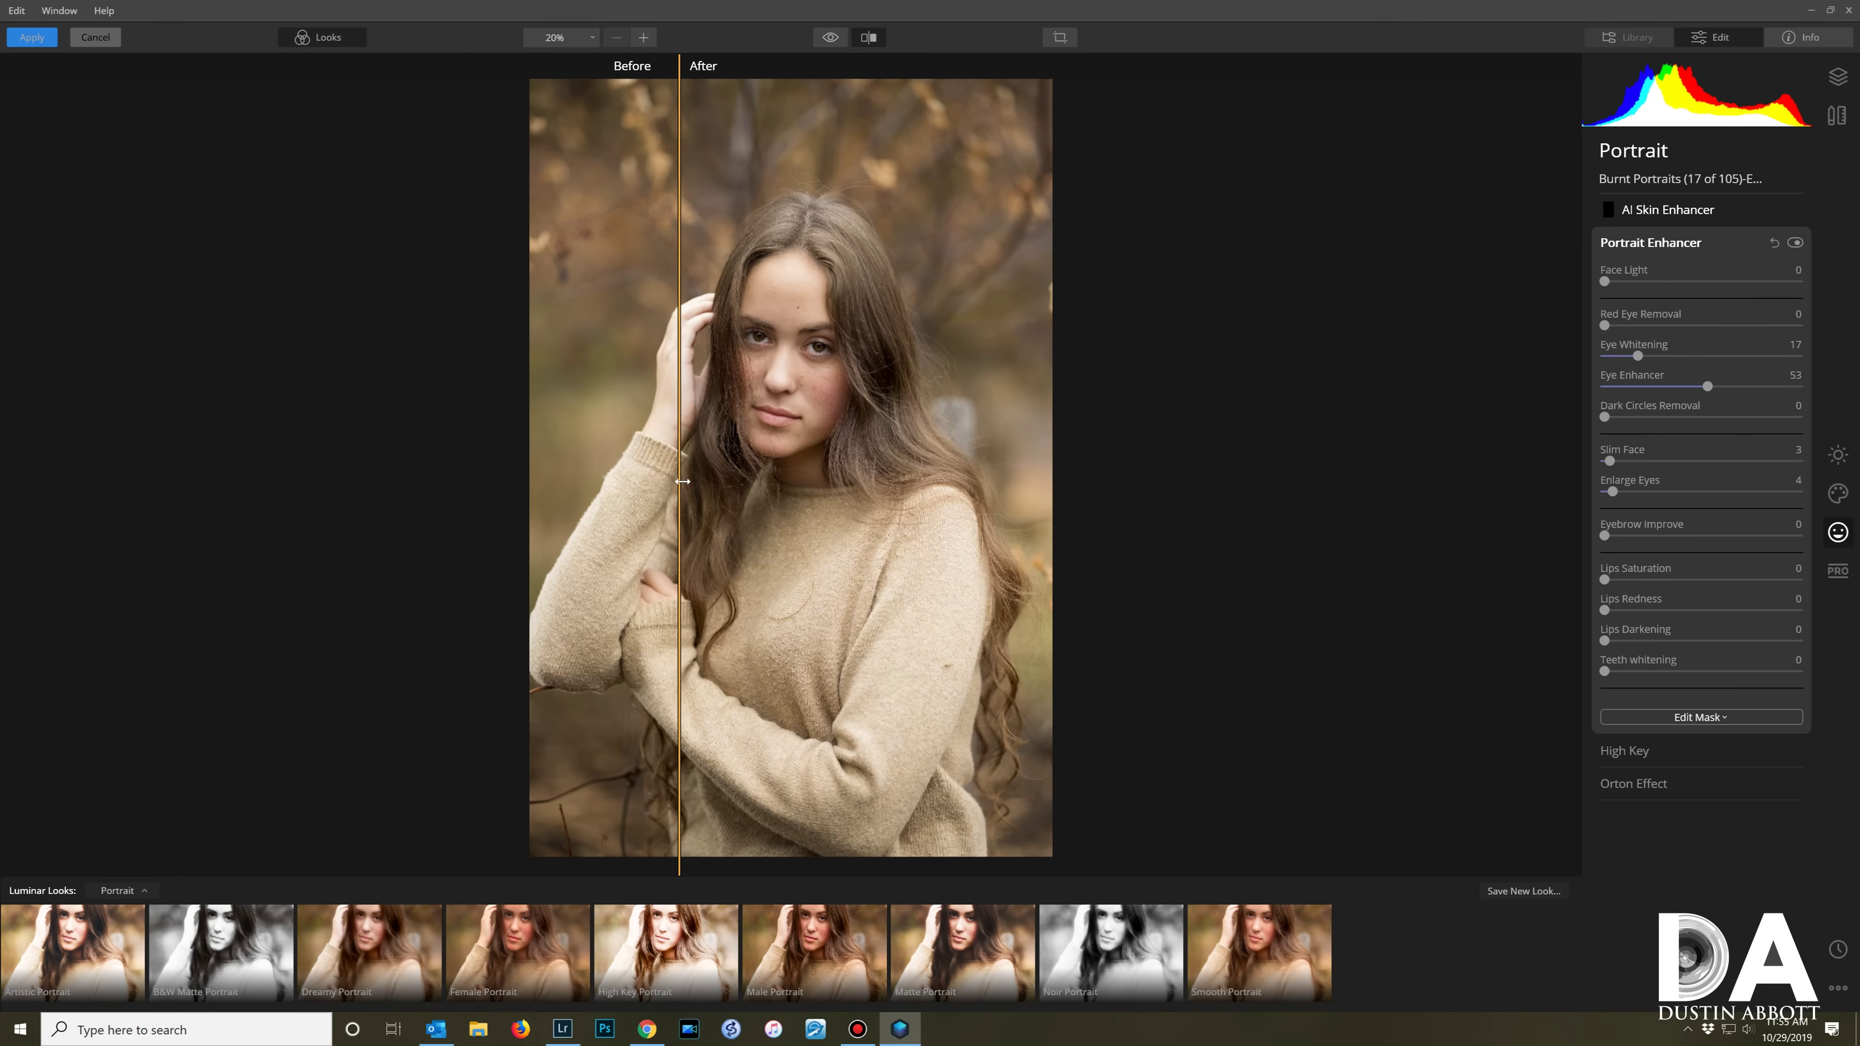
pyautogui.click(774, 432)
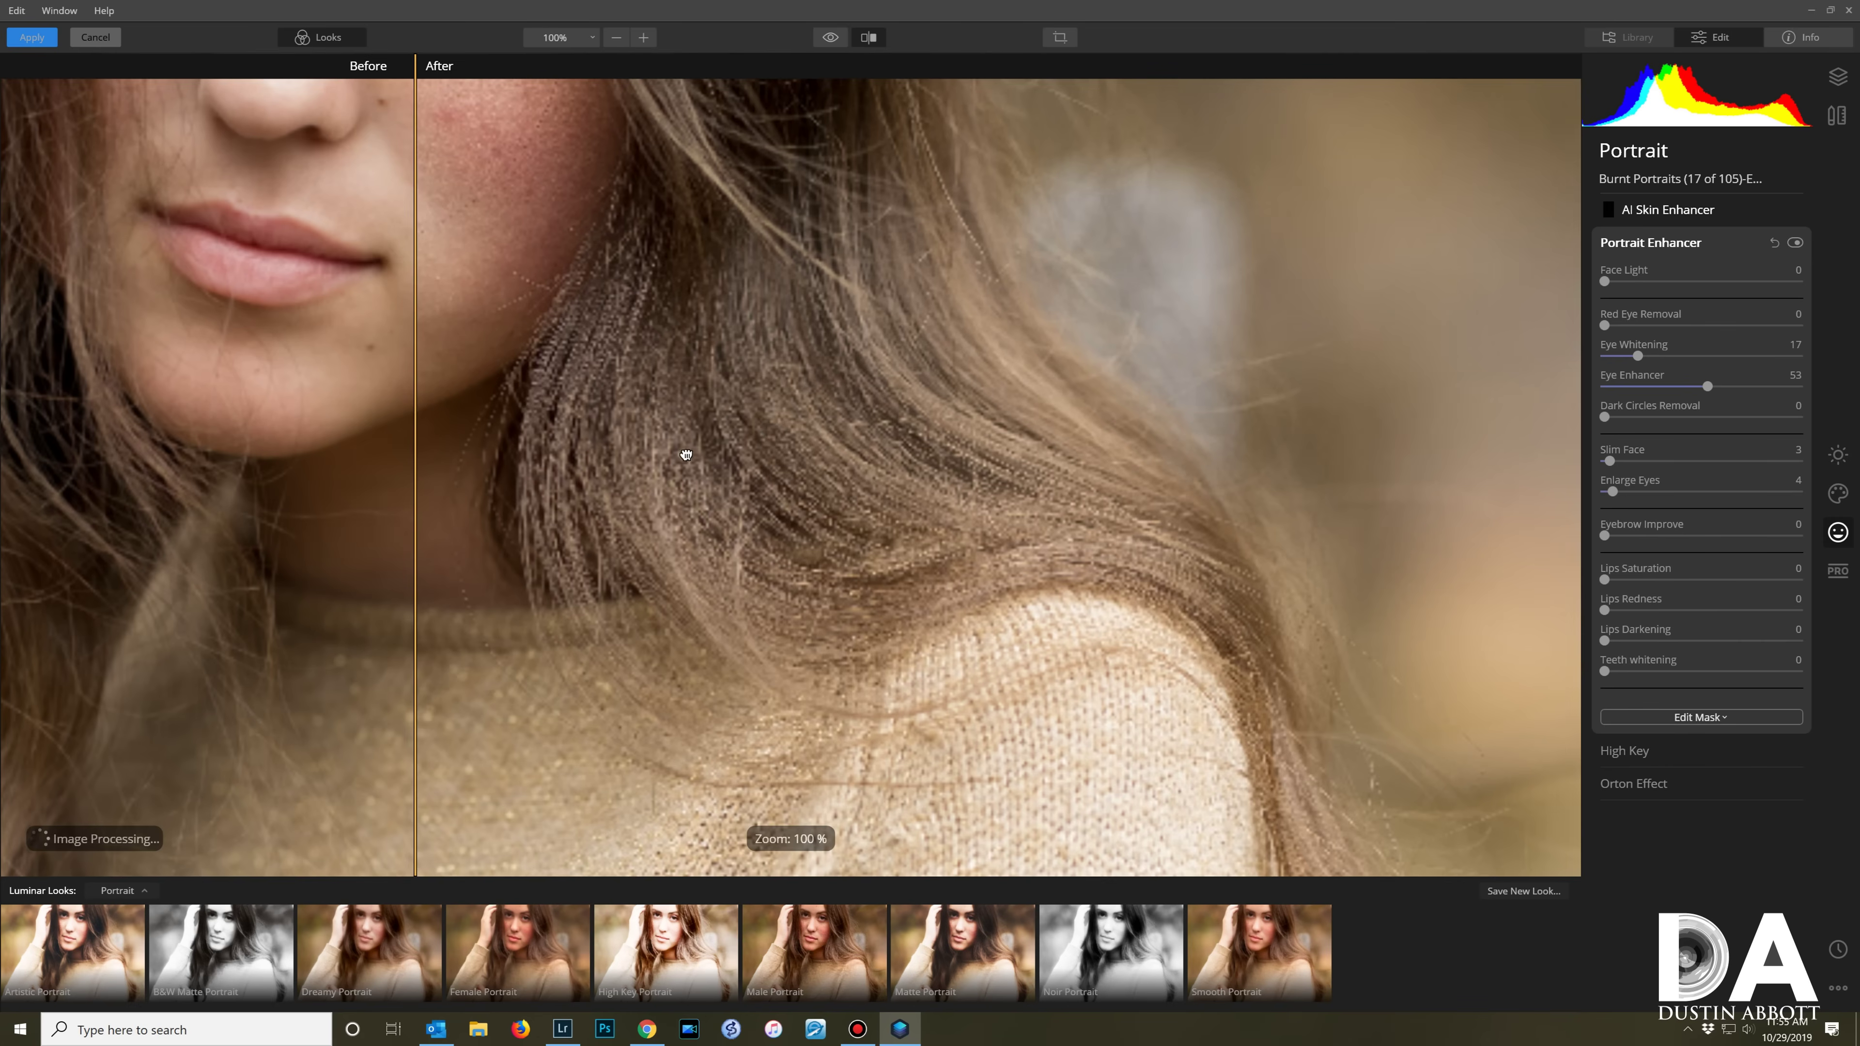
pyautogui.moveTo(677, 458); pyautogui.dragTo(996, 654)
pyautogui.moveTo(830, 522); pyautogui.dragTo(894, 640)
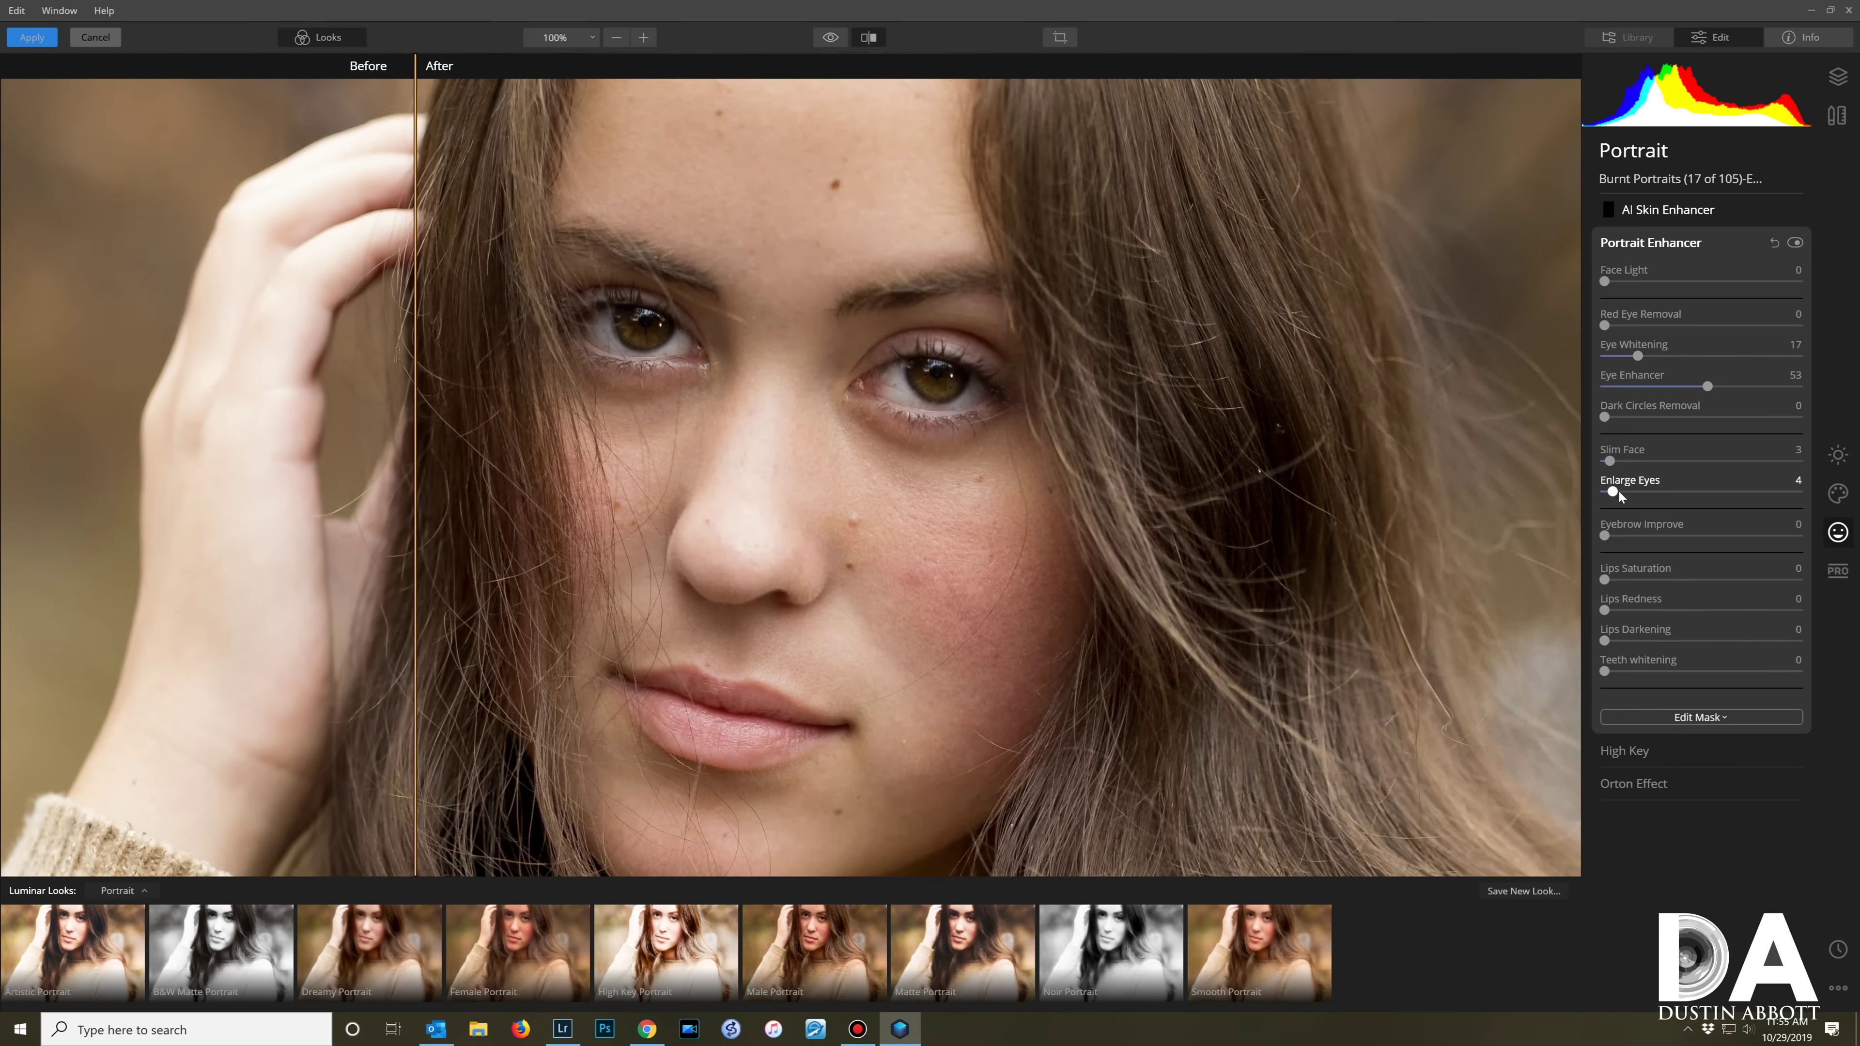
pyautogui.moveTo(1639, 537)
pyautogui.mouseDown()
pyautogui.moveTo(1757, 537)
pyautogui.moveTo(1623, 534)
pyautogui.mouseUp()
pyautogui.moveTo(1614, 580); pyautogui.dragTo(1800, 592)
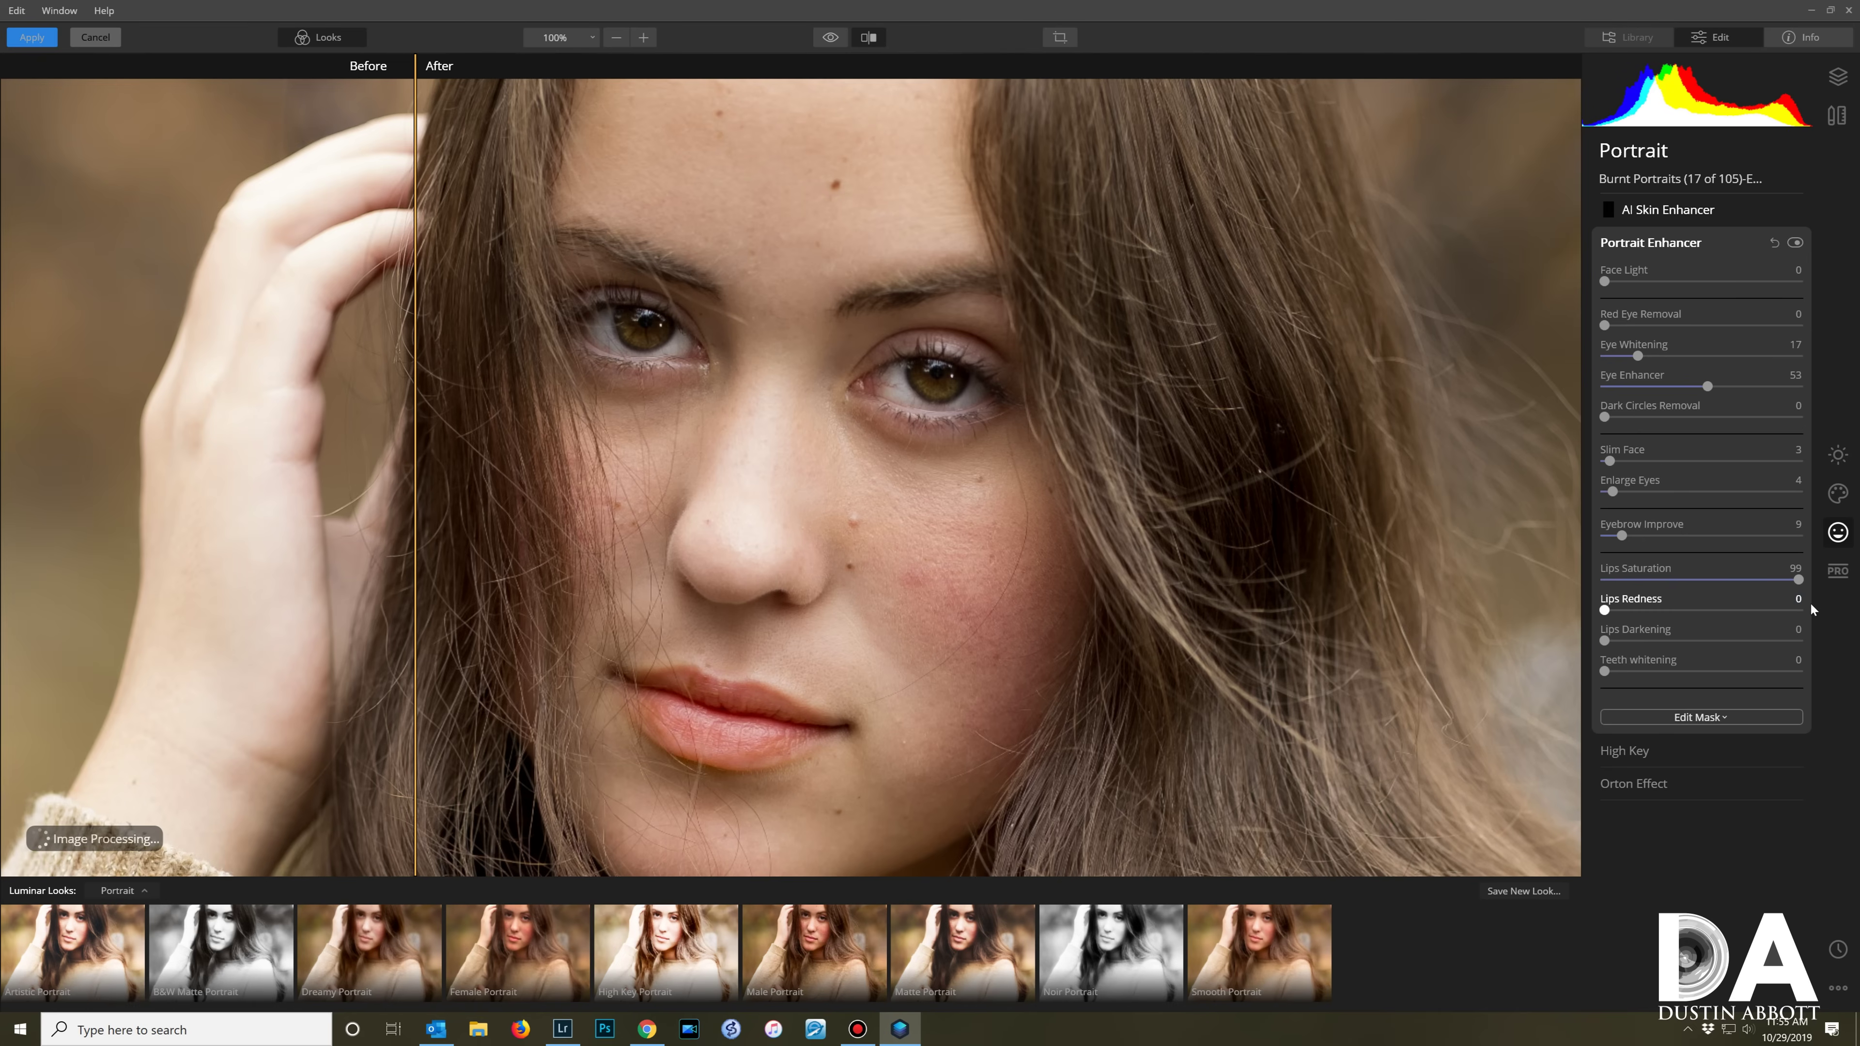
# Step: Lower the lip saturation to 30 and bring lip redness to 15
pyautogui.click(1737, 581)
pyautogui.moveTo(1735, 583); pyautogui.dragTo(1655, 579)
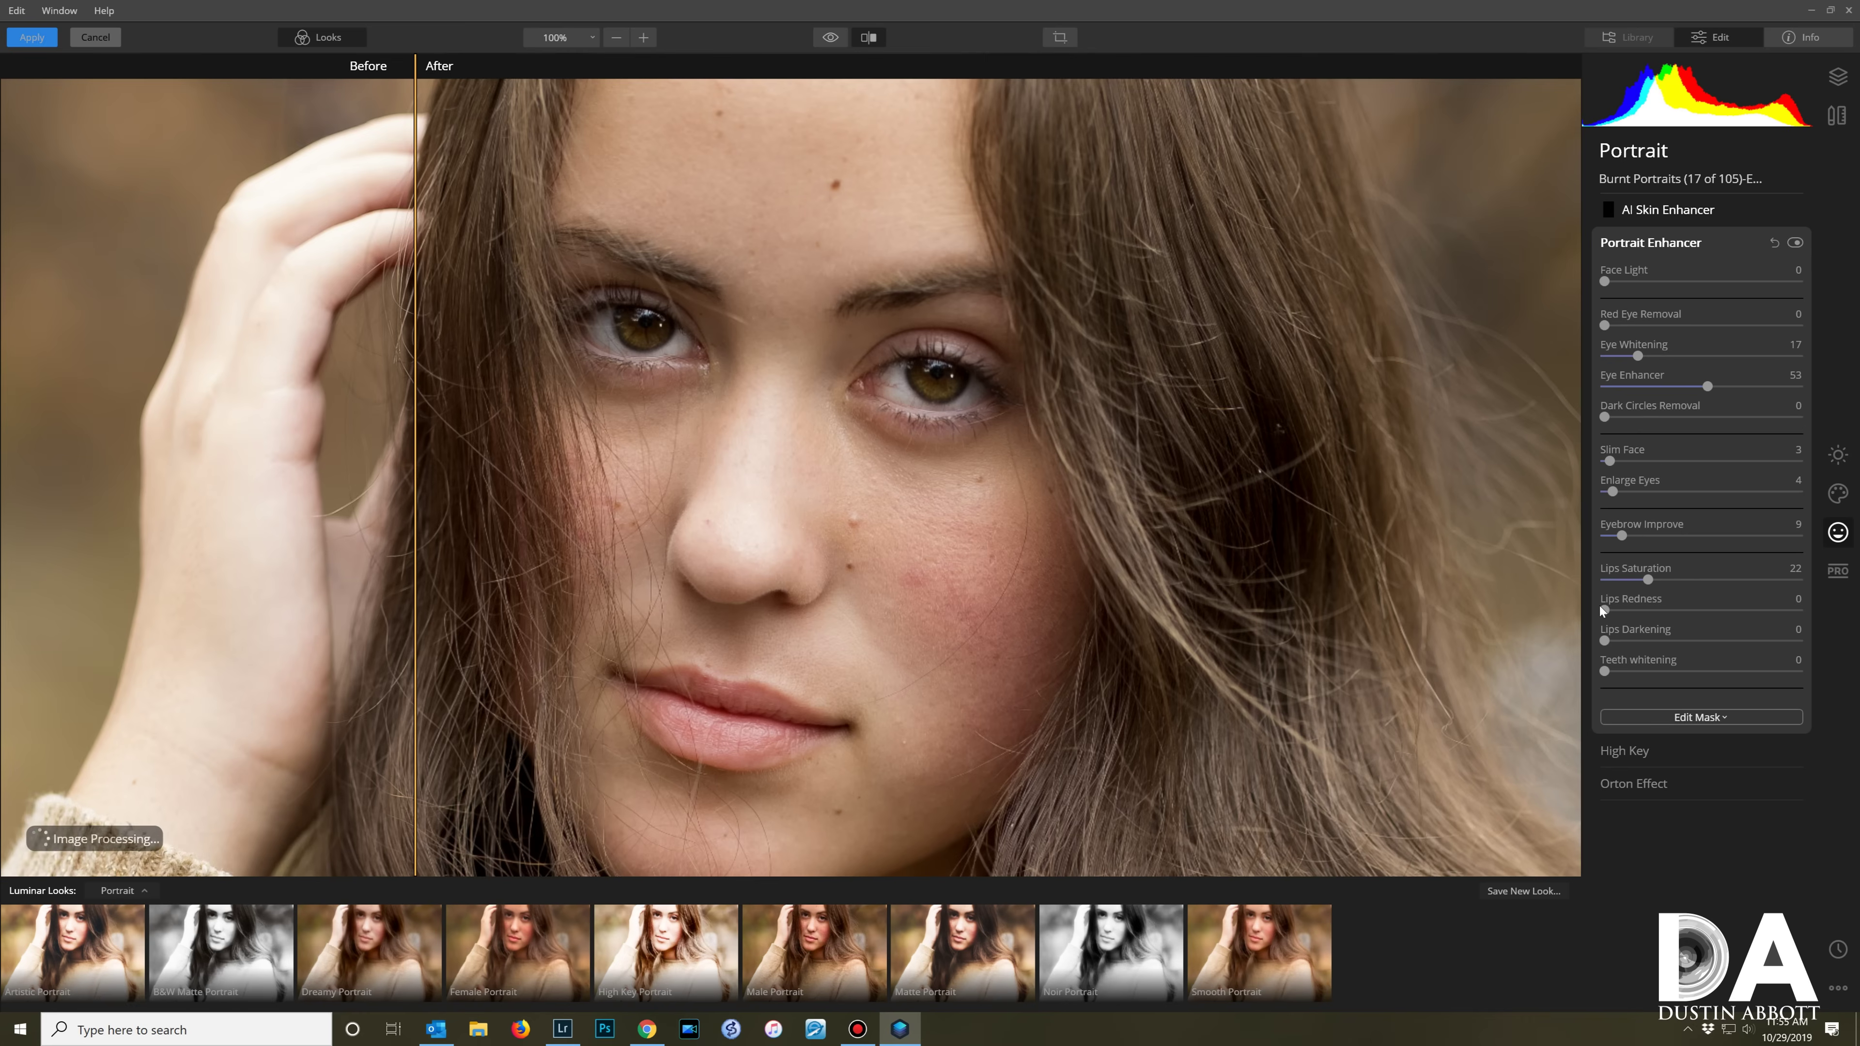
pyautogui.moveTo(1604, 610); pyautogui.dragTo(1803, 612)
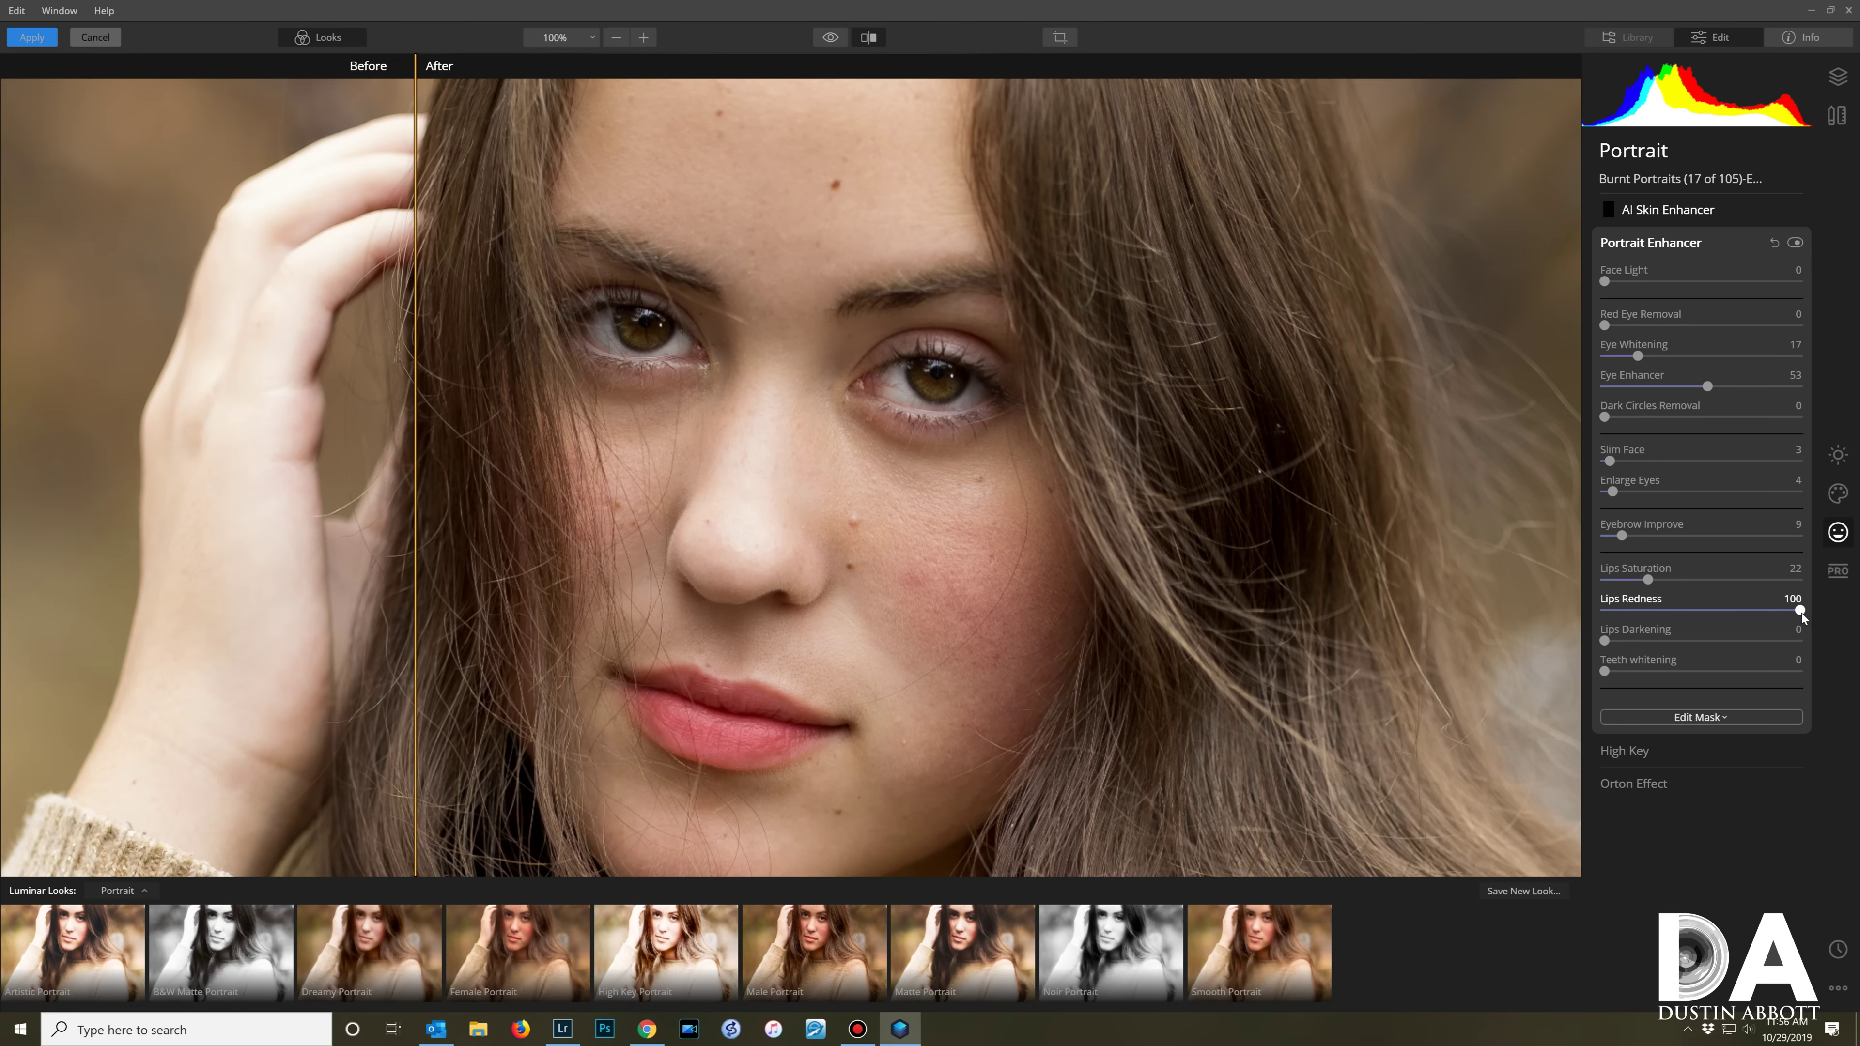
pyautogui.moveTo(1800, 610); pyautogui.dragTo(1635, 614)
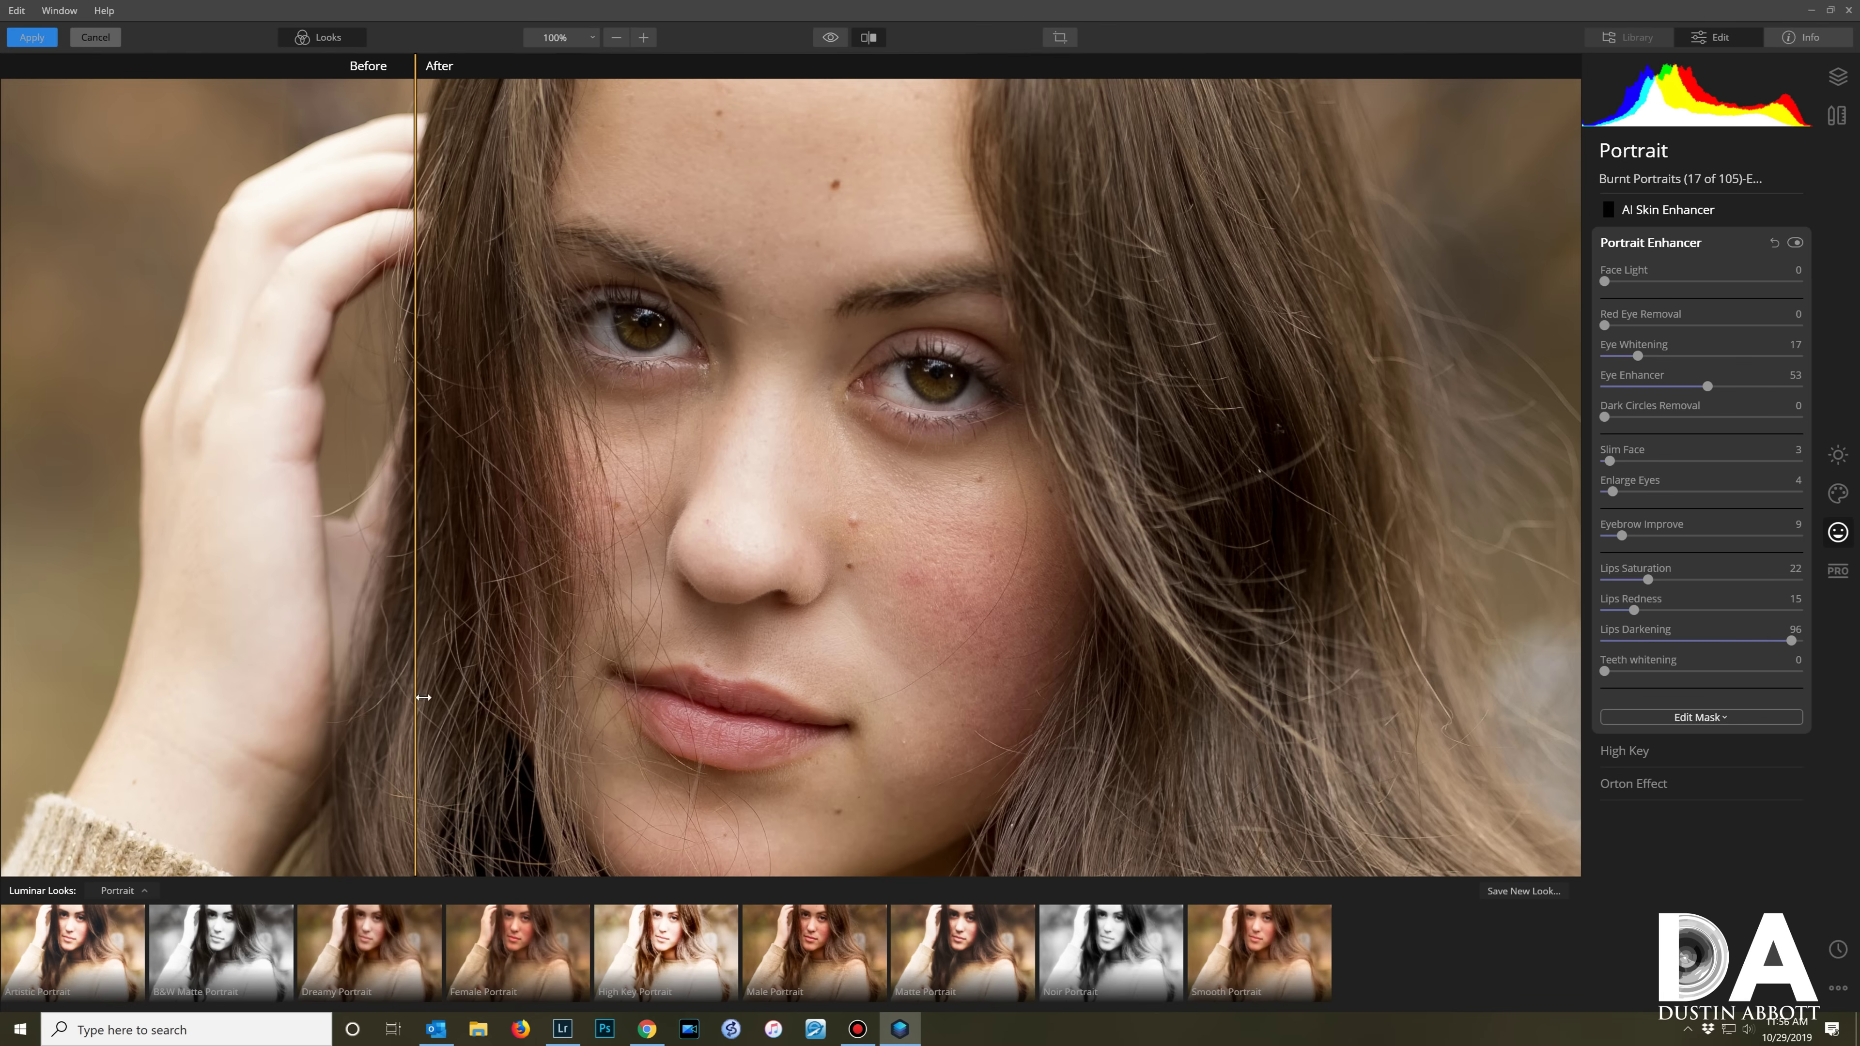
# Step: Set lip darkening to 16 and compare the full fitted portrait before and after
pyautogui.moveTo(424, 697); pyautogui.dragTo(609, 753)
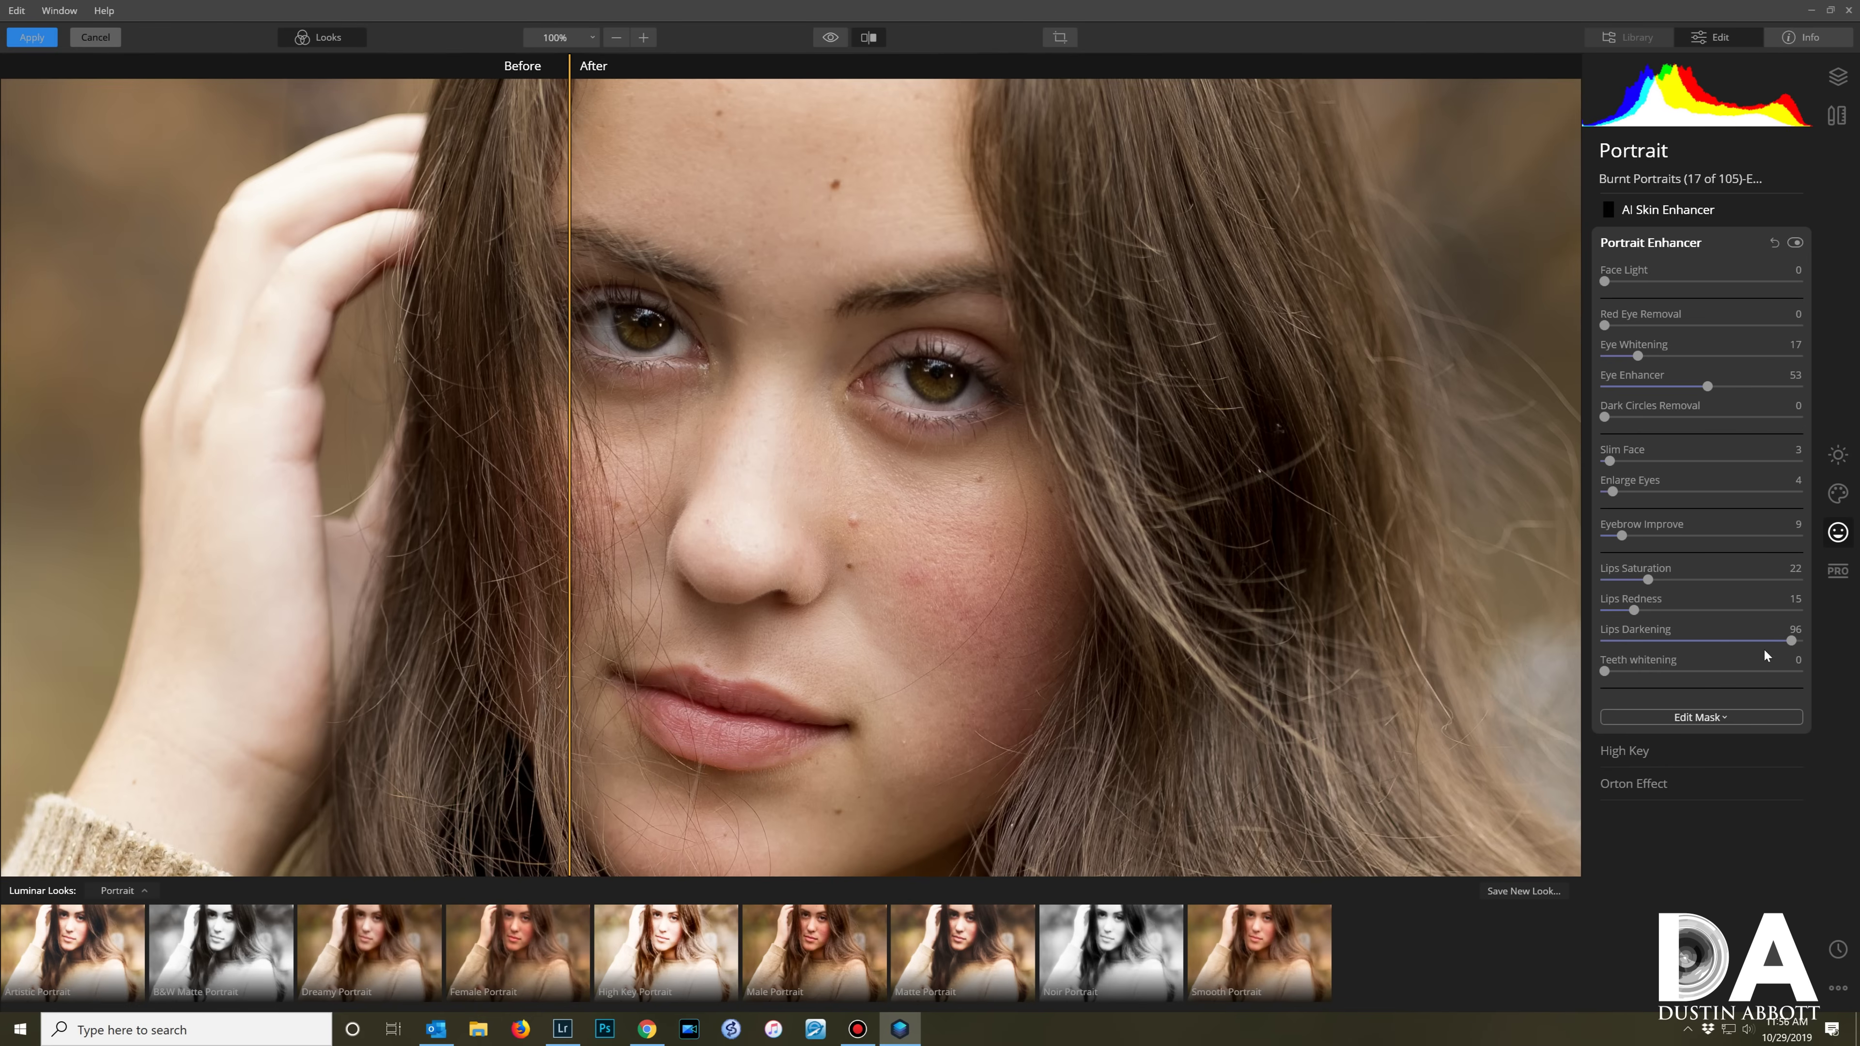
pyautogui.moveTo(1791, 640); pyautogui.dragTo(1634, 647)
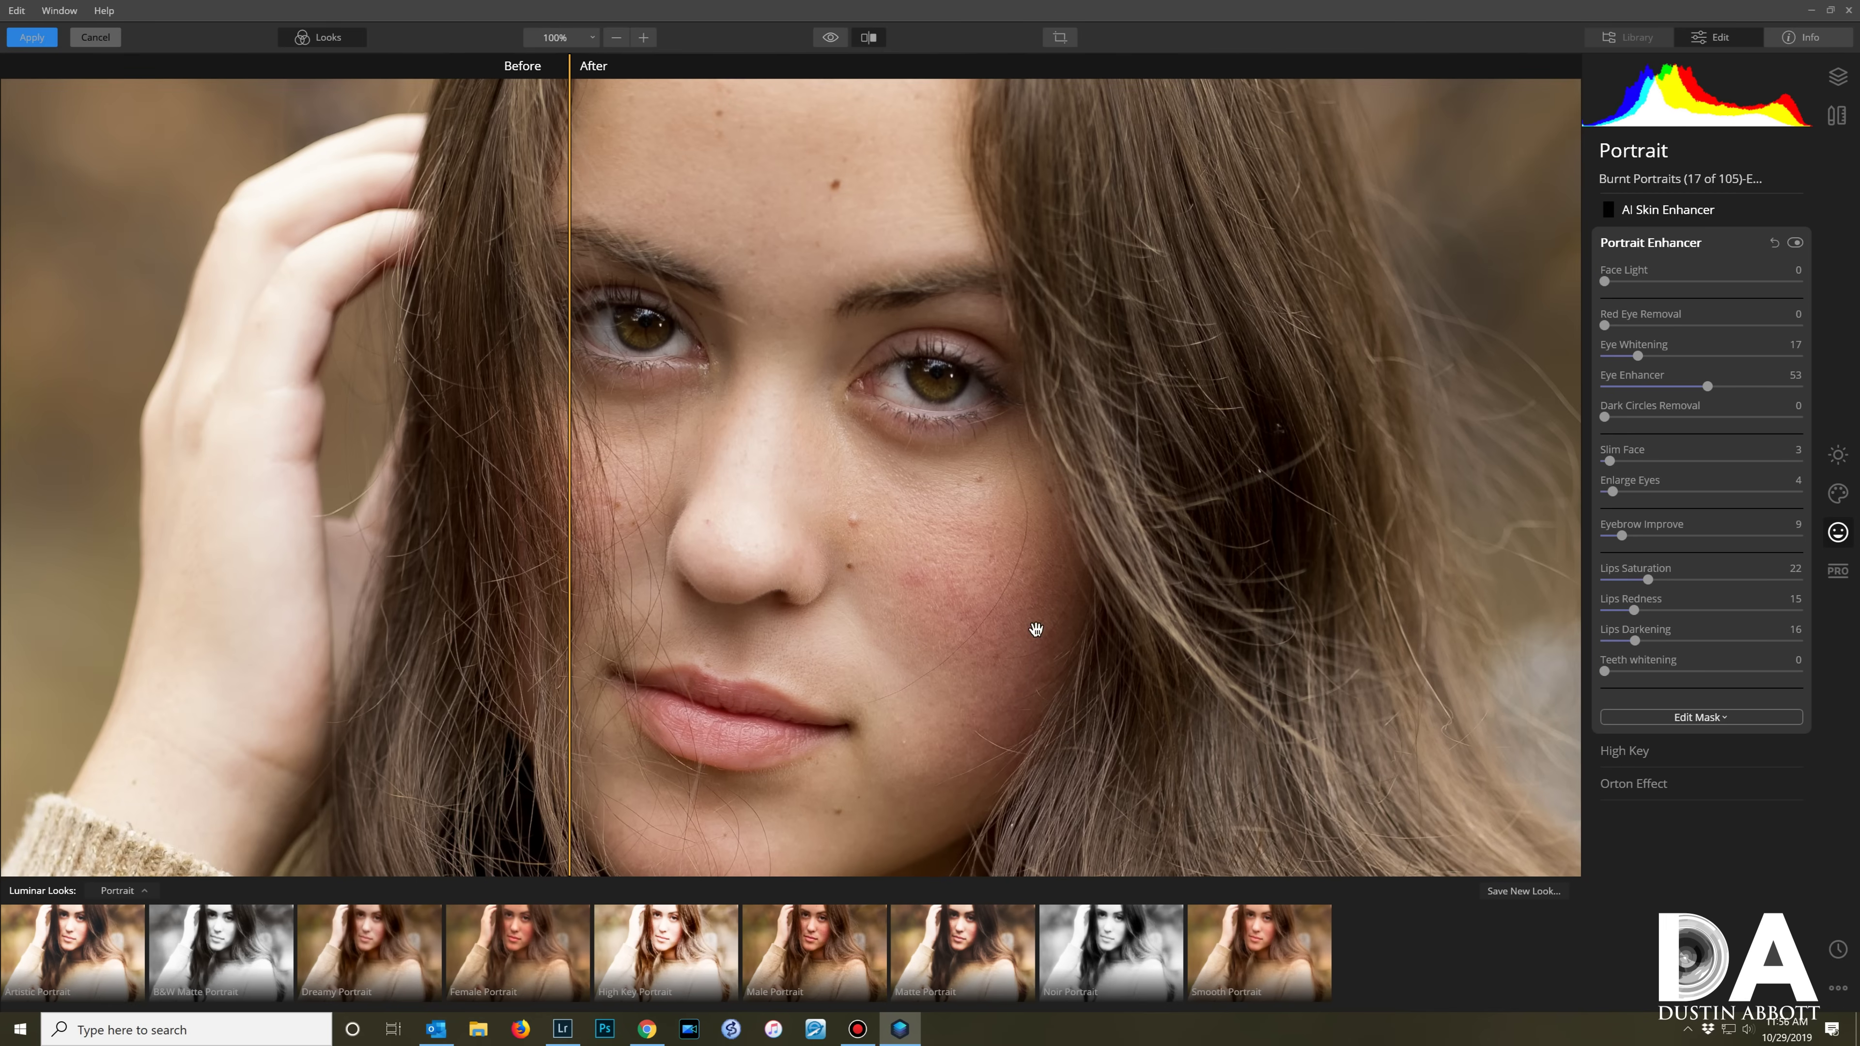
pyautogui.click(759, 456)
pyautogui.moveTo(688, 518); pyautogui.dragTo(647, 562)
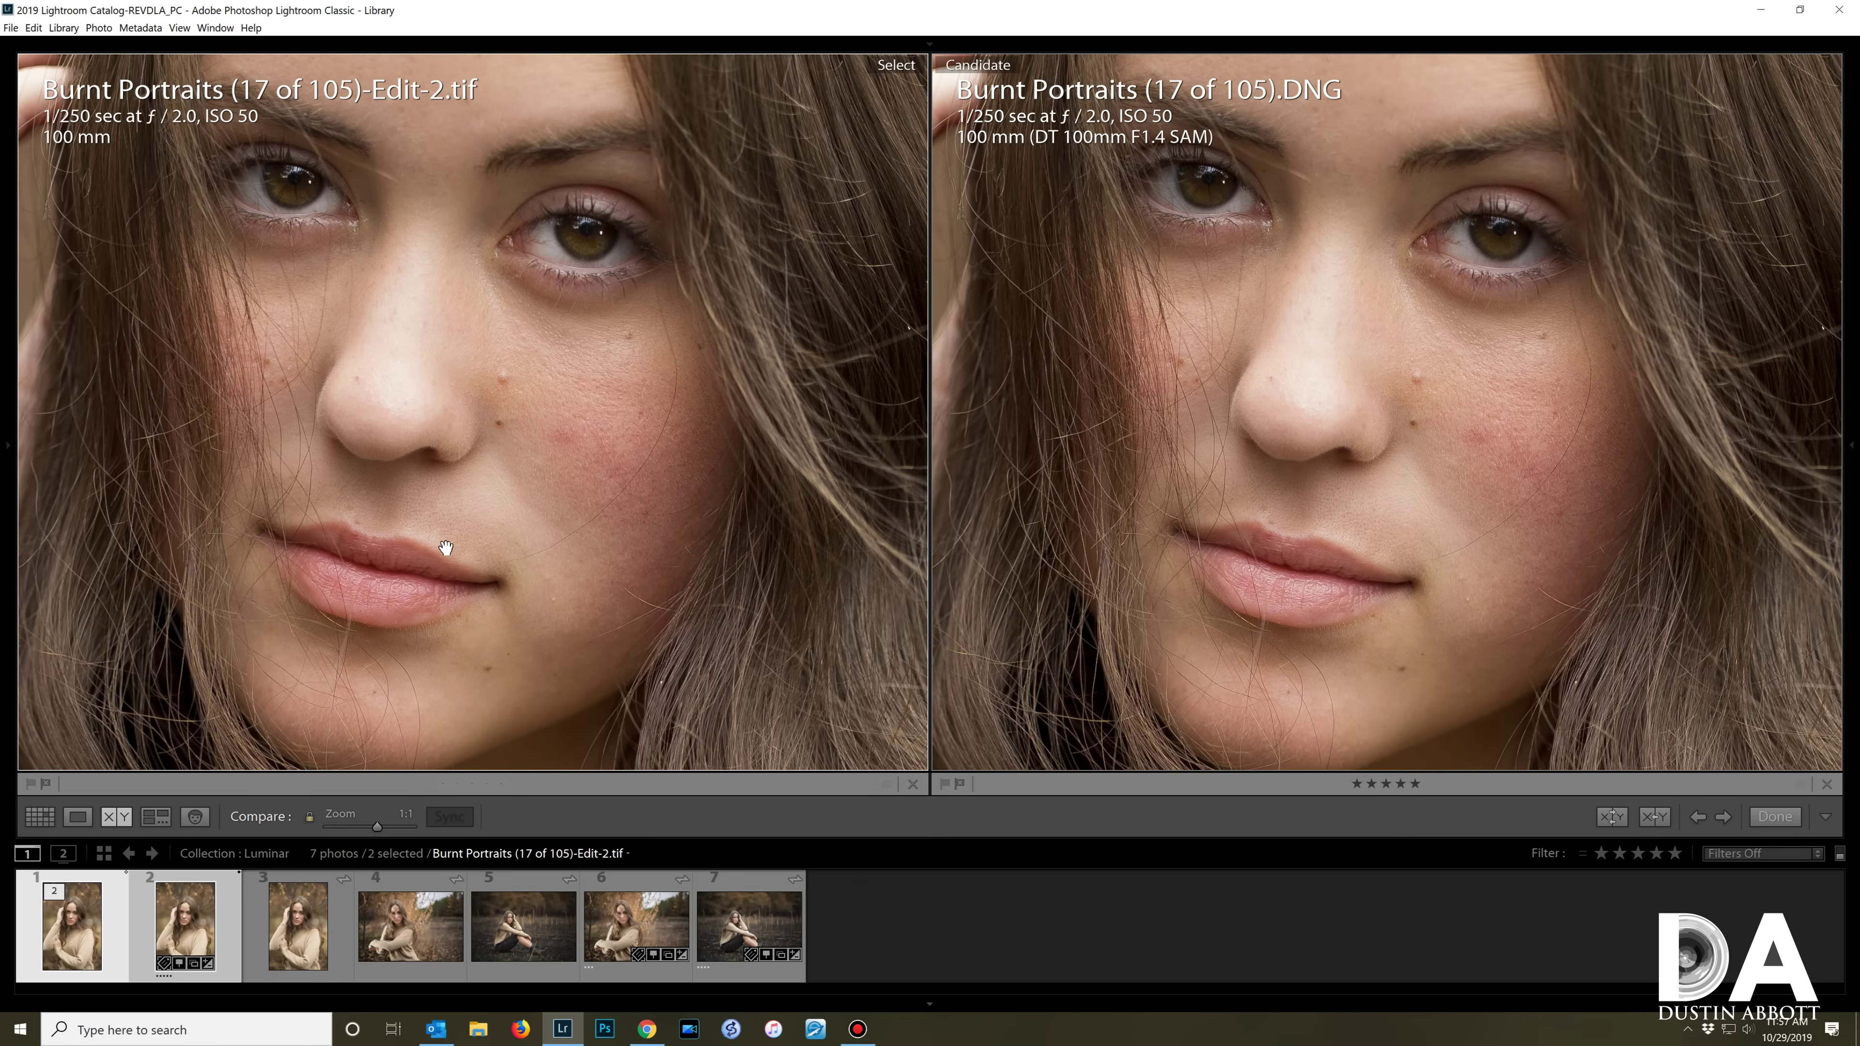
# Step: Pan the 1:1 TIFF and DNG previews, then fit both full portraits side by side
pyautogui.moveTo(381, 499); pyautogui.dragTo(418, 570)
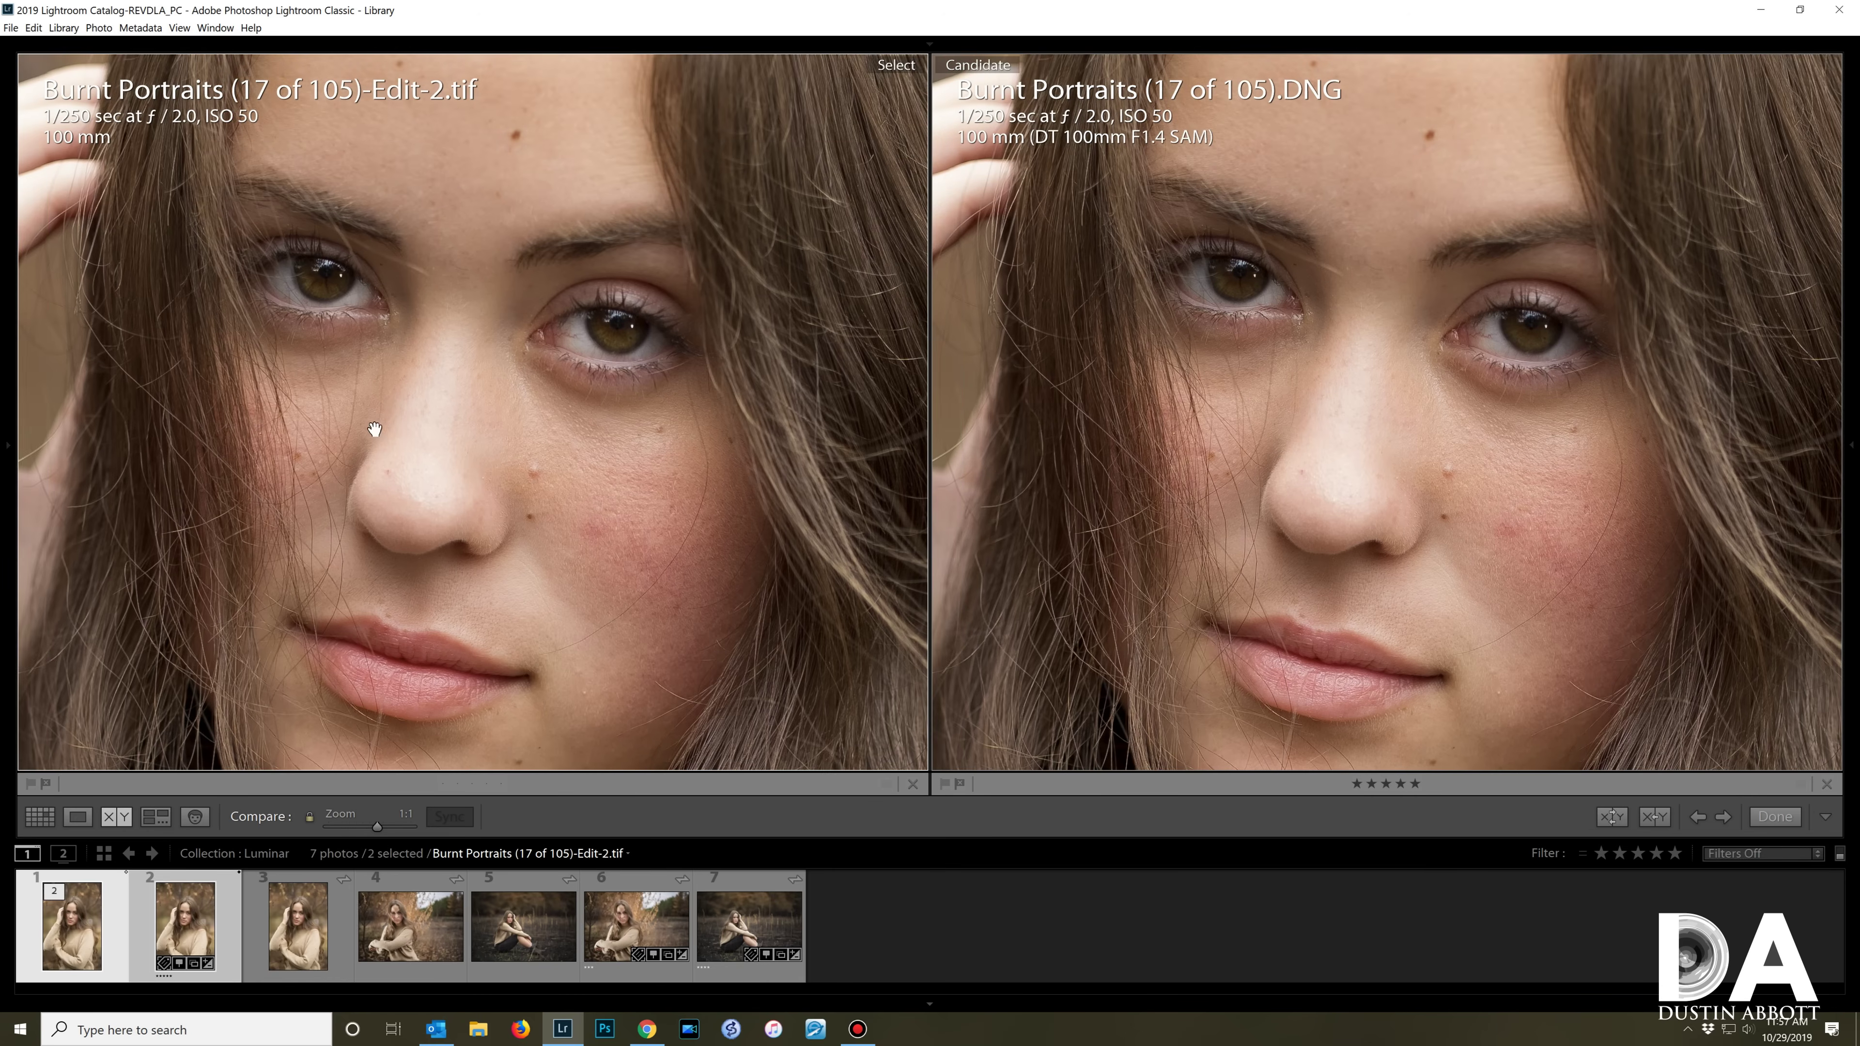
pyautogui.click(482, 567)
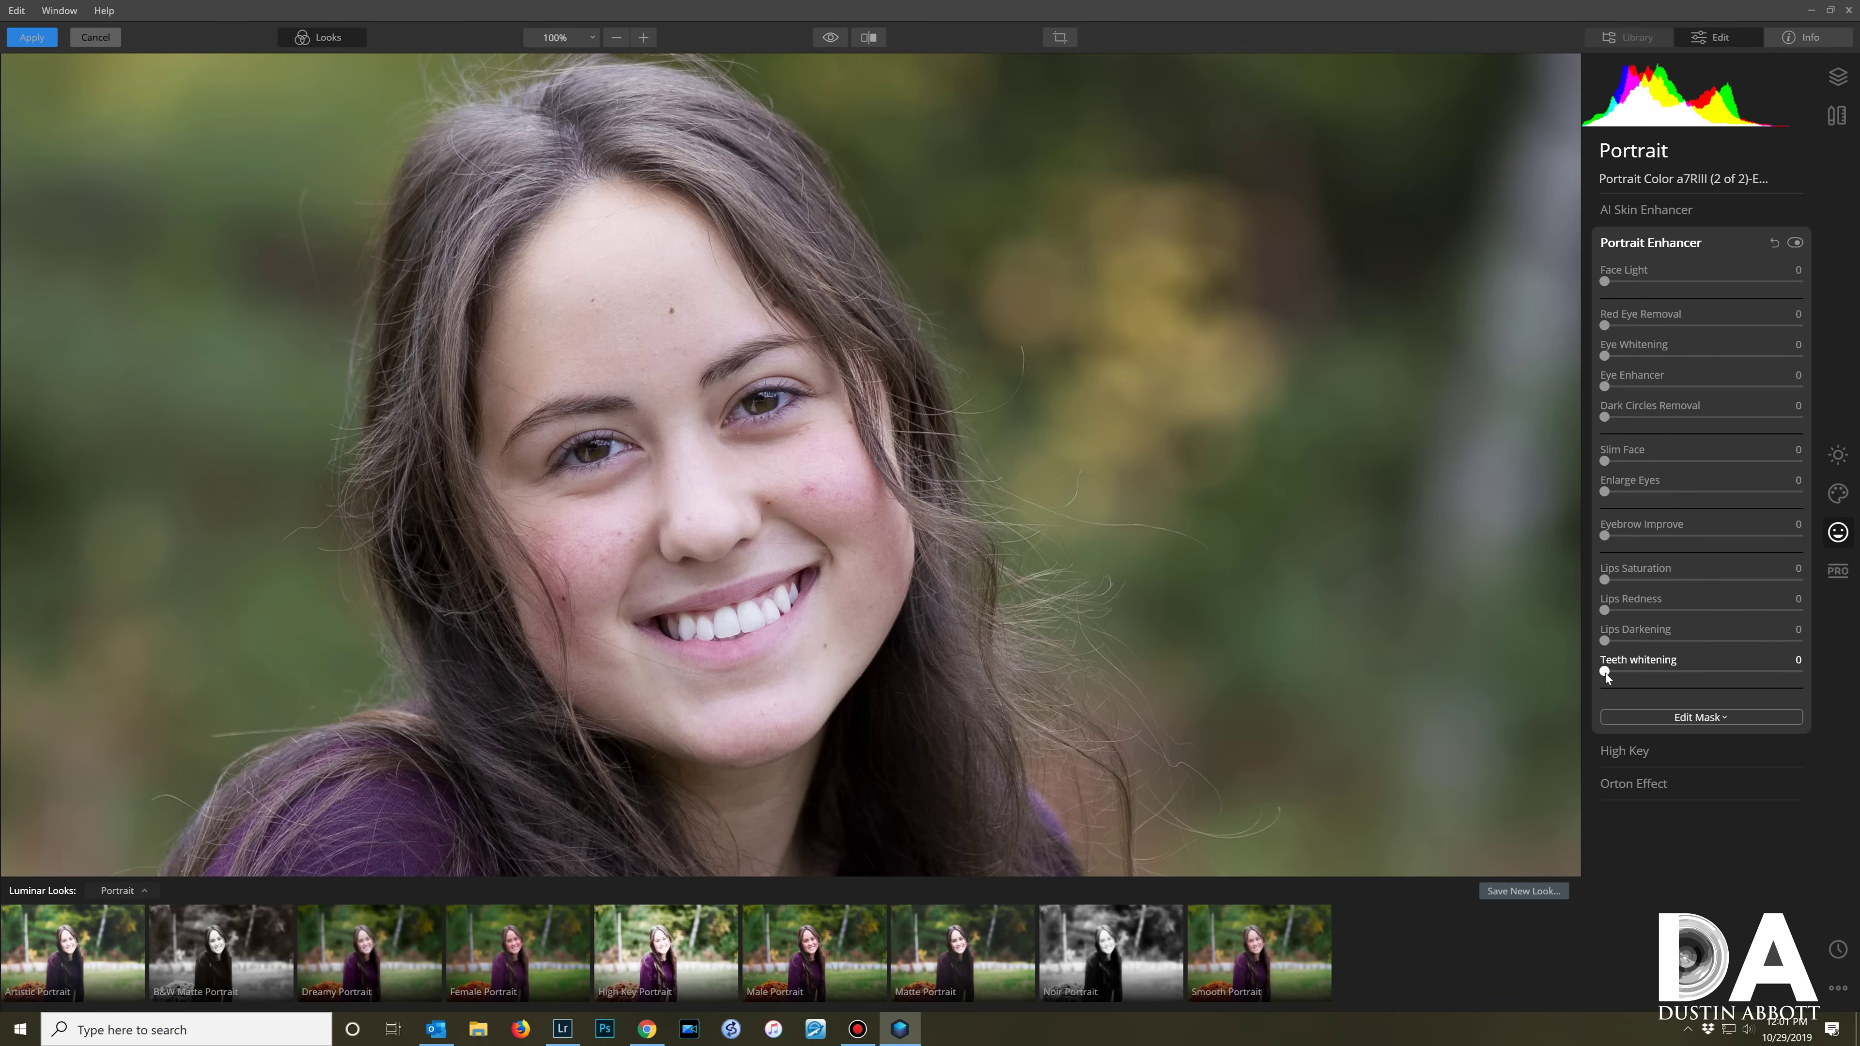
# Step: Set Teeth Whitening to 10 and Face Light to 48
pyautogui.moveTo(1607, 670); pyautogui.dragTo(1808, 684)
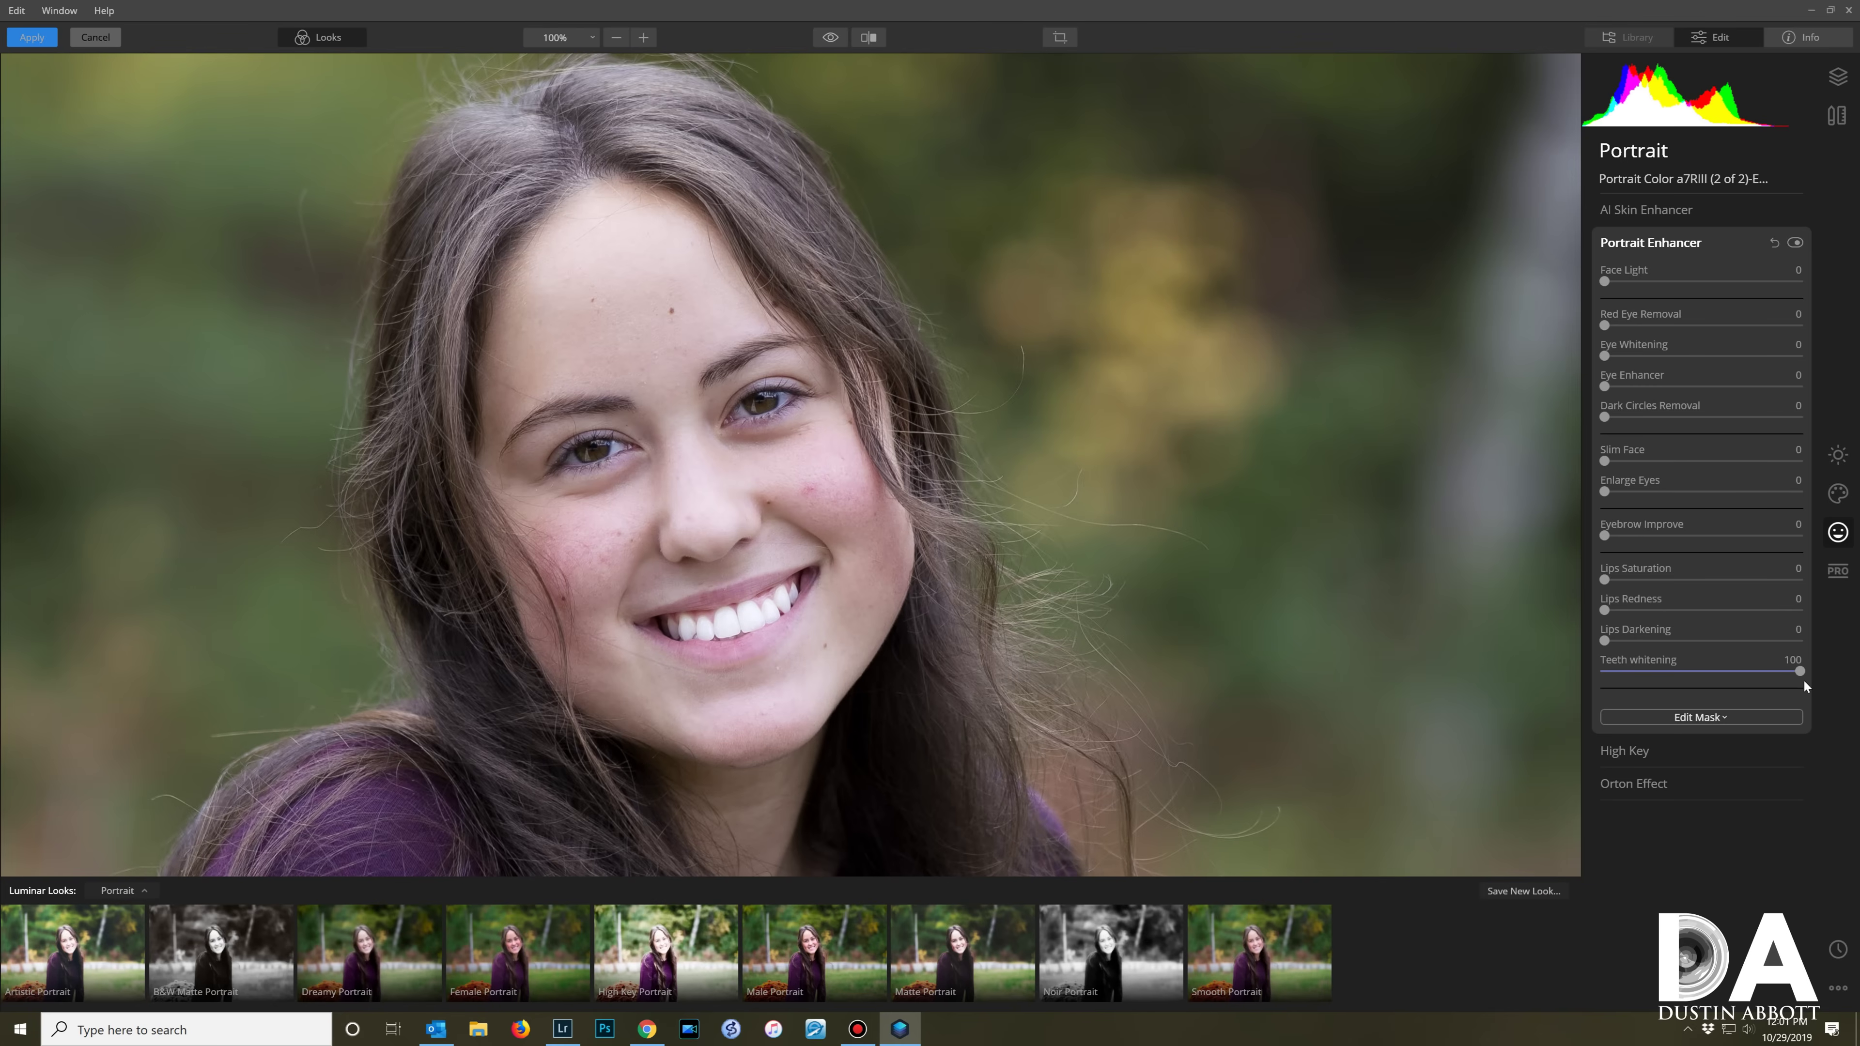
pyautogui.moveTo(1715, 675); pyautogui.dragTo(1655, 672)
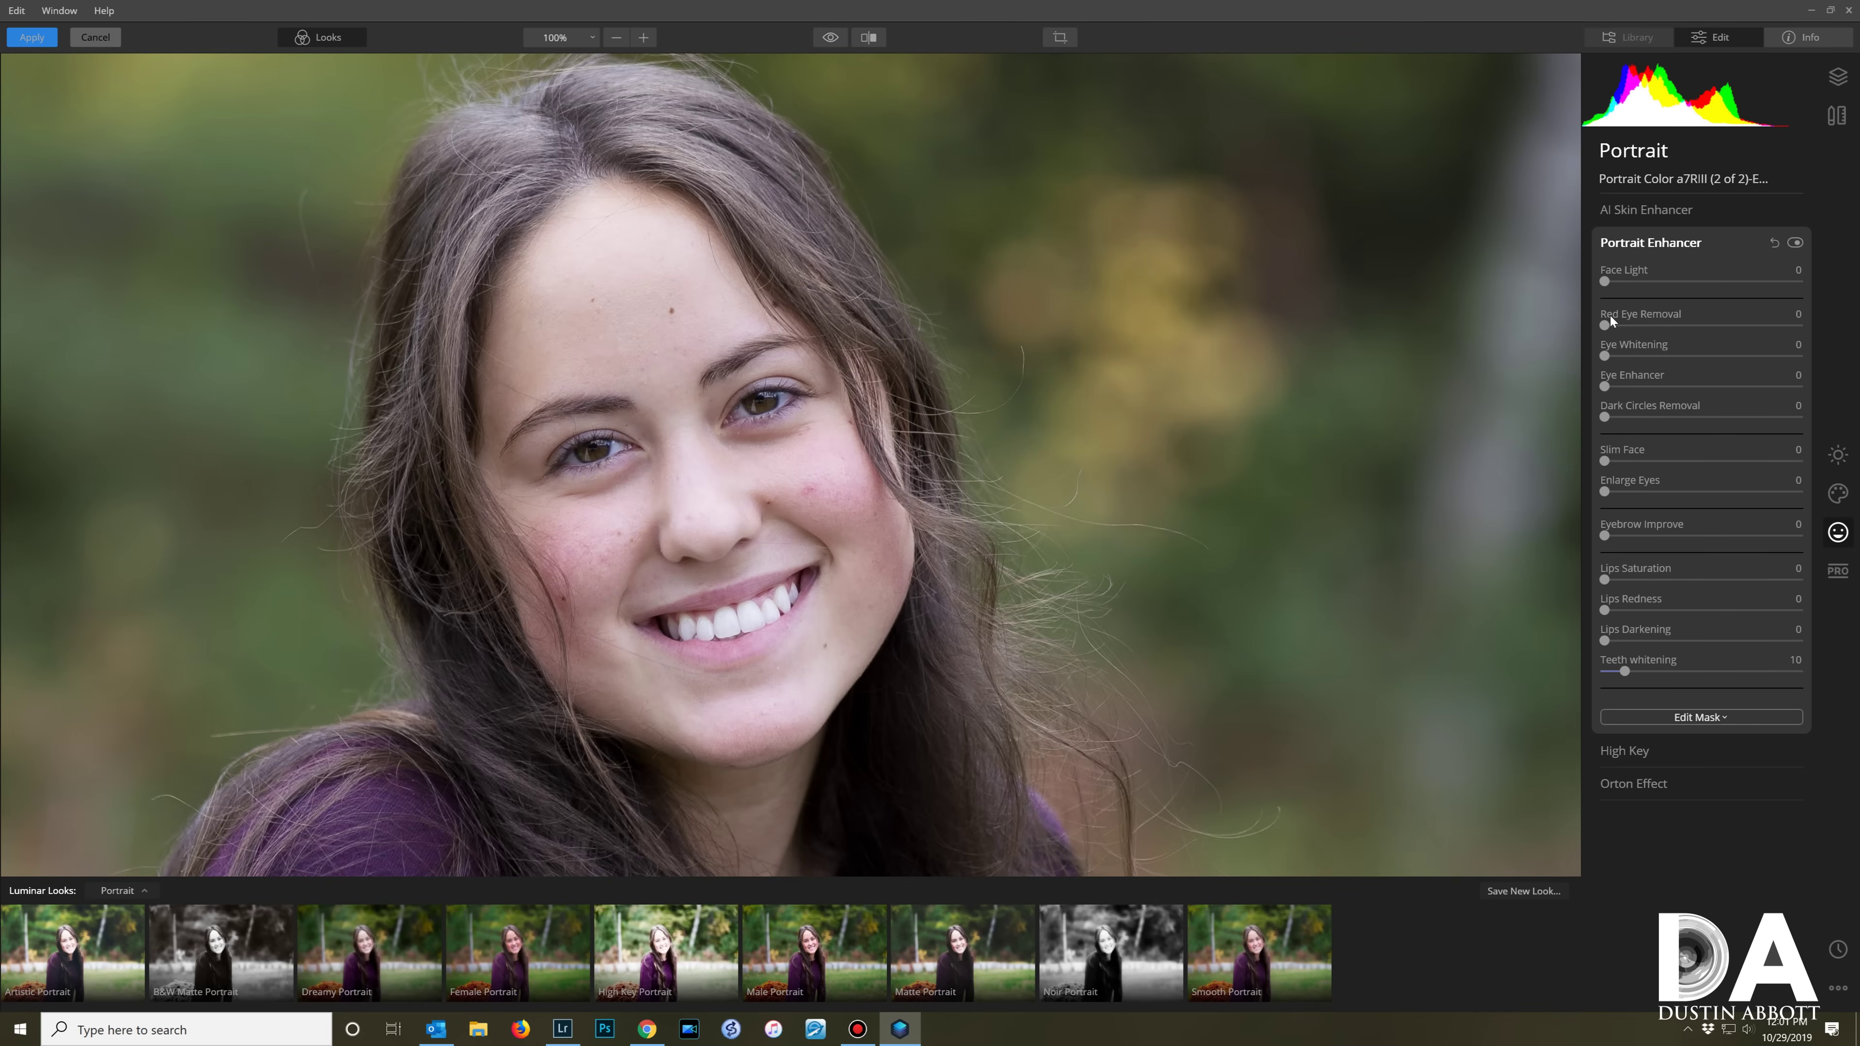
pyautogui.moveTo(1605, 282); pyautogui.dragTo(1723, 294)
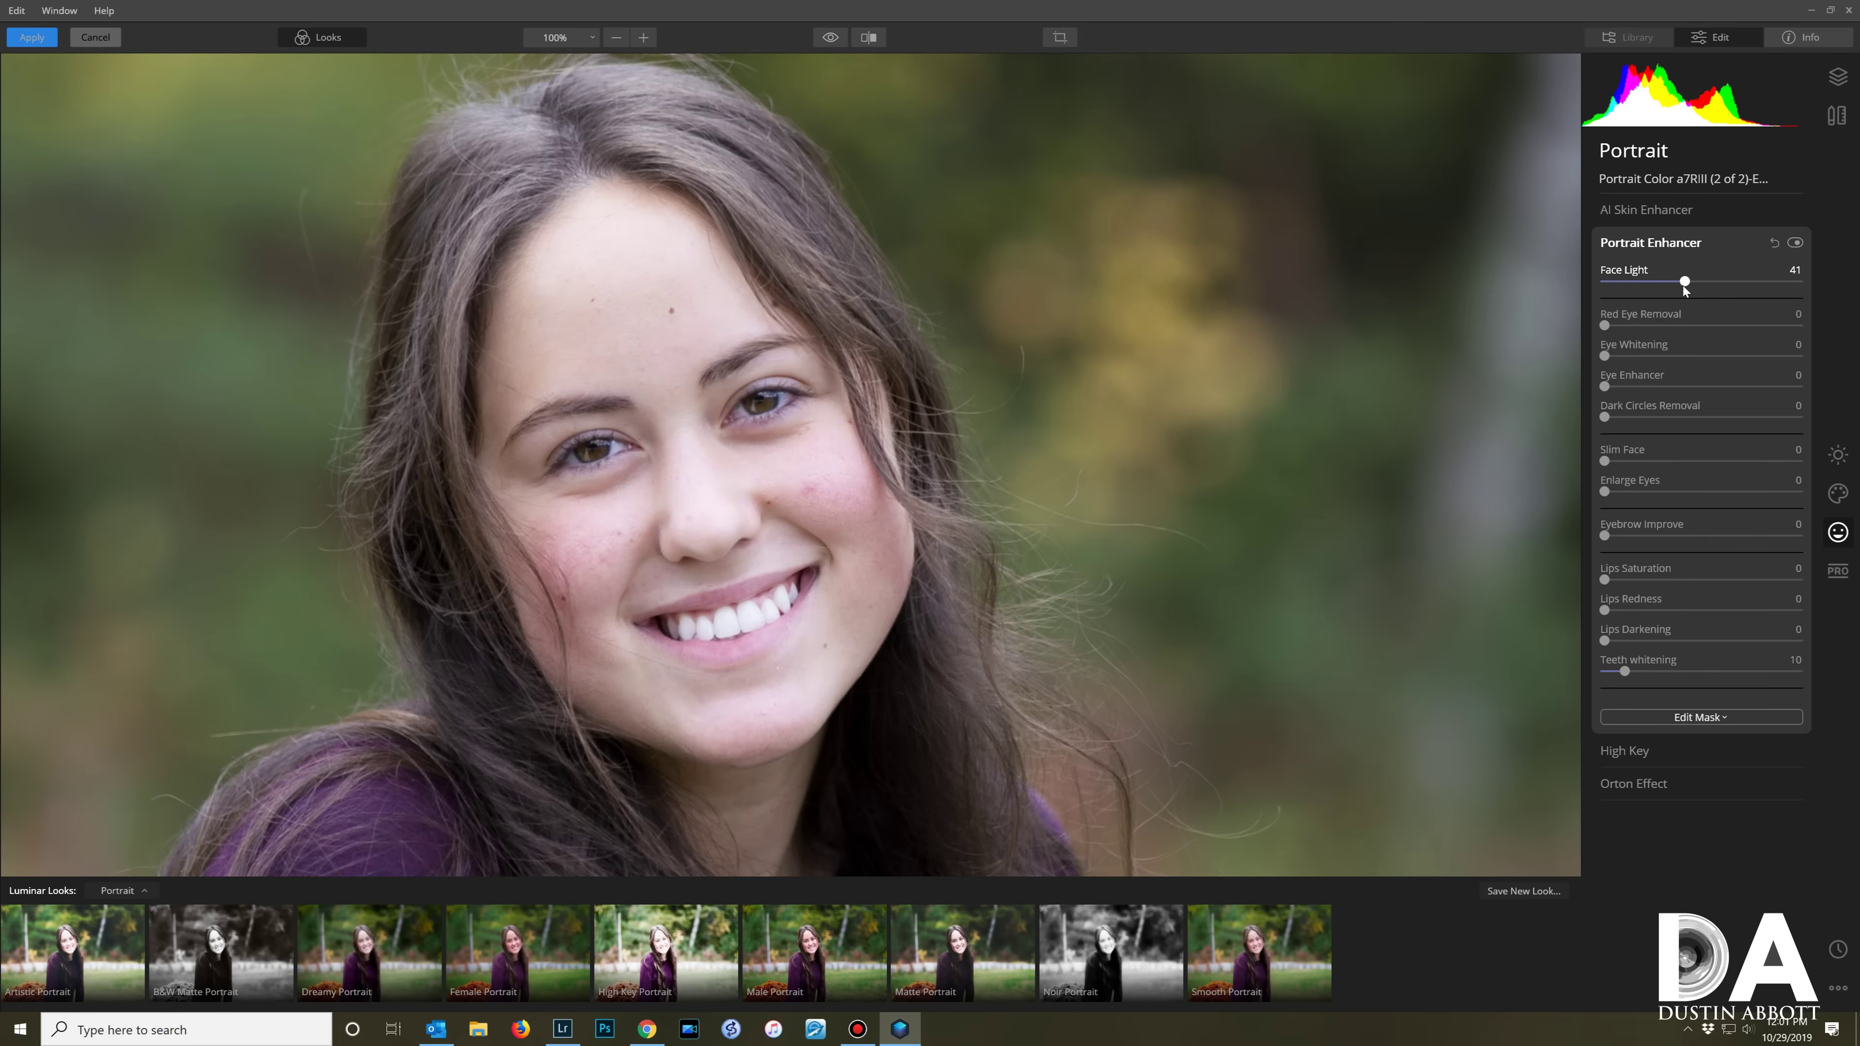
pyautogui.moveTo(1683, 285); pyautogui.dragTo(1675, 285)
# Step: Apply Slim Face 4, Enlarge Eyes 5, Lips Saturation 14, Lips Darkening 9 and Eye Whitening 7, then fit
pyautogui.moveTo(1606, 464); pyautogui.dragTo(1628, 461)
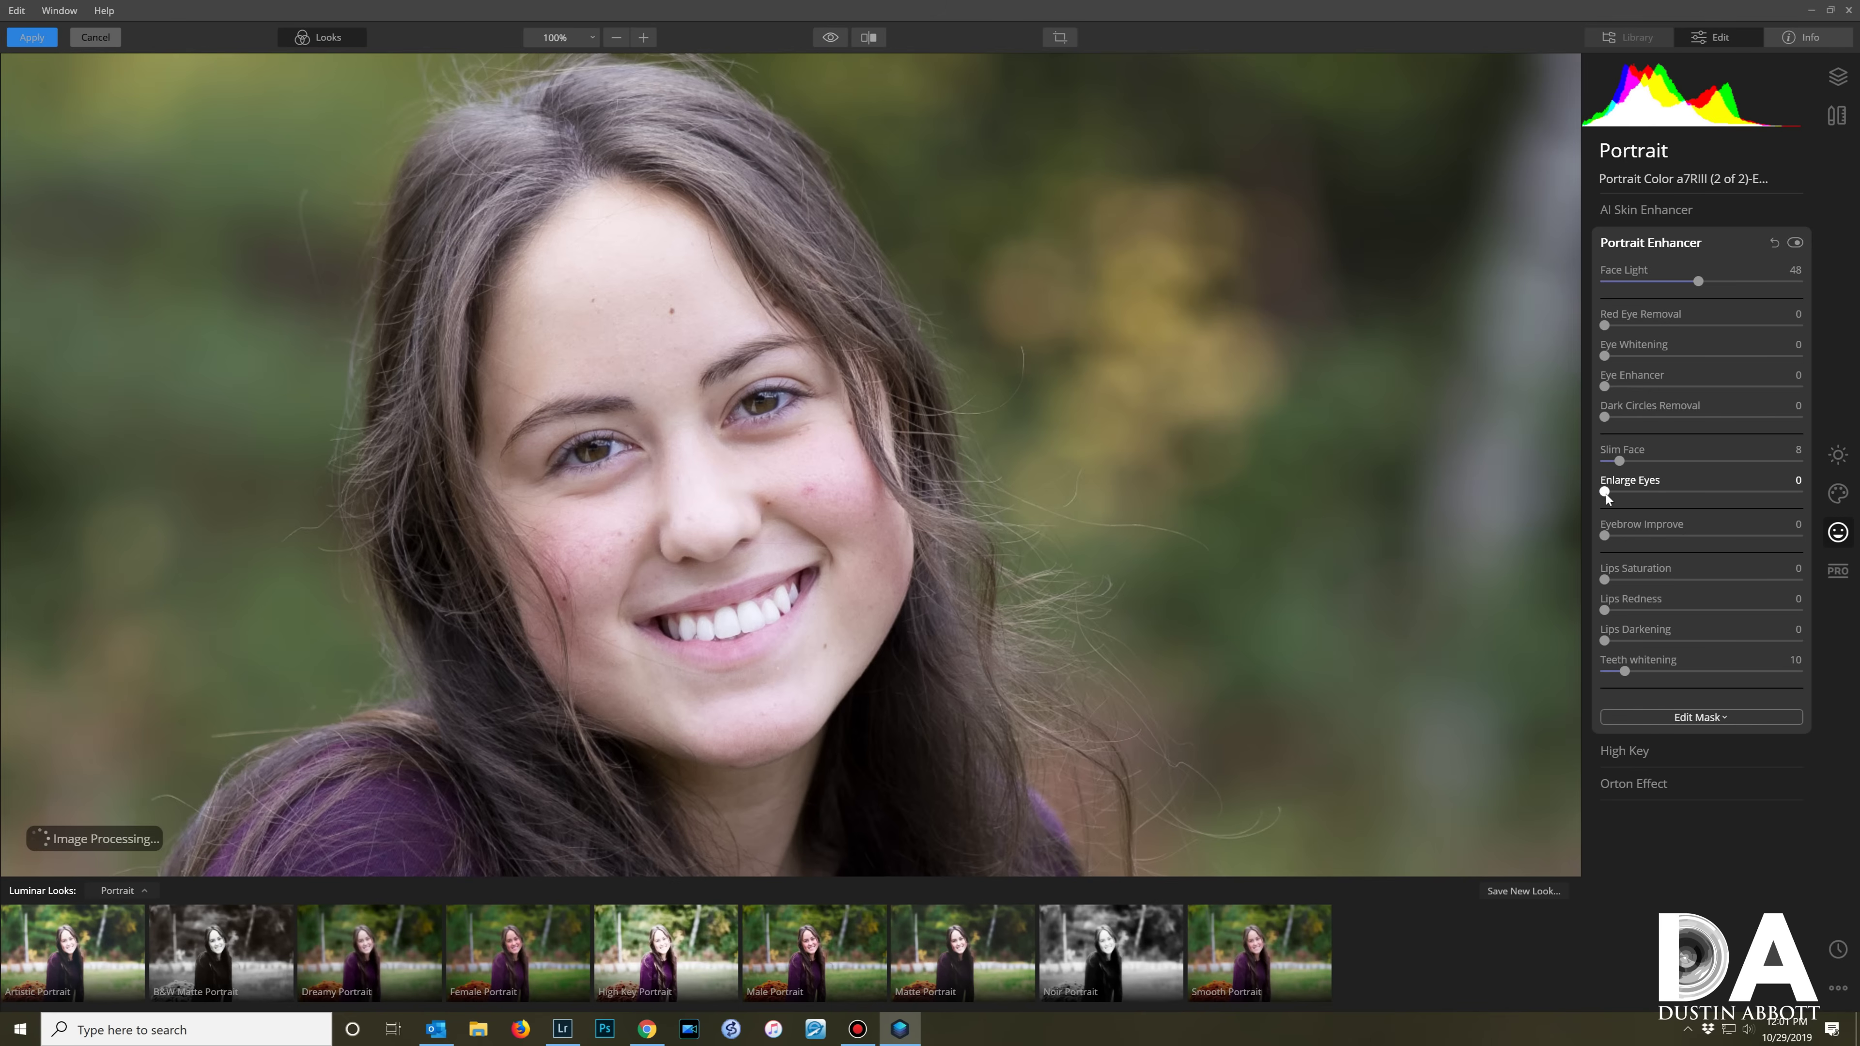
pyautogui.moveTo(1680, 495); pyautogui.dragTo(1625, 496)
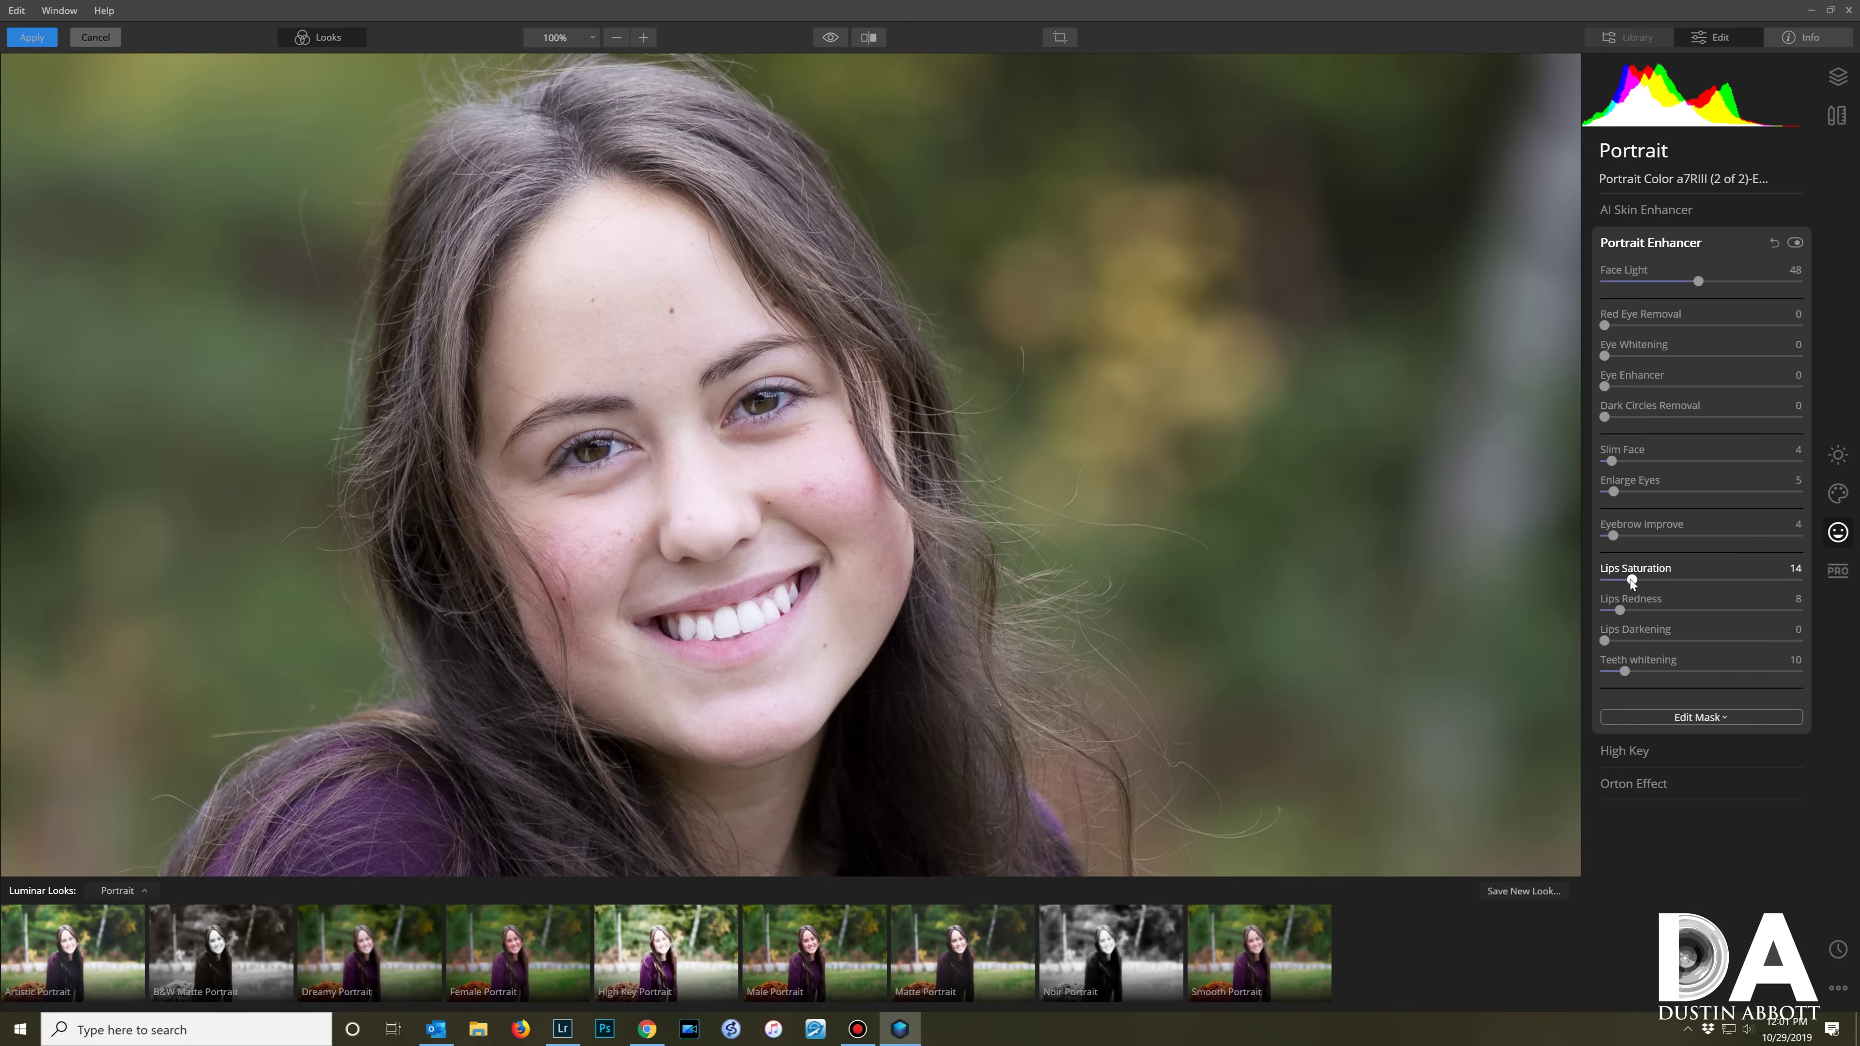
pyautogui.click(1606, 642)
pyautogui.moveTo(1620, 638); pyautogui.dragTo(1626, 638)
pyautogui.moveTo(1605, 356); pyautogui.dragTo(1639, 390)
pyautogui.click(980, 507)
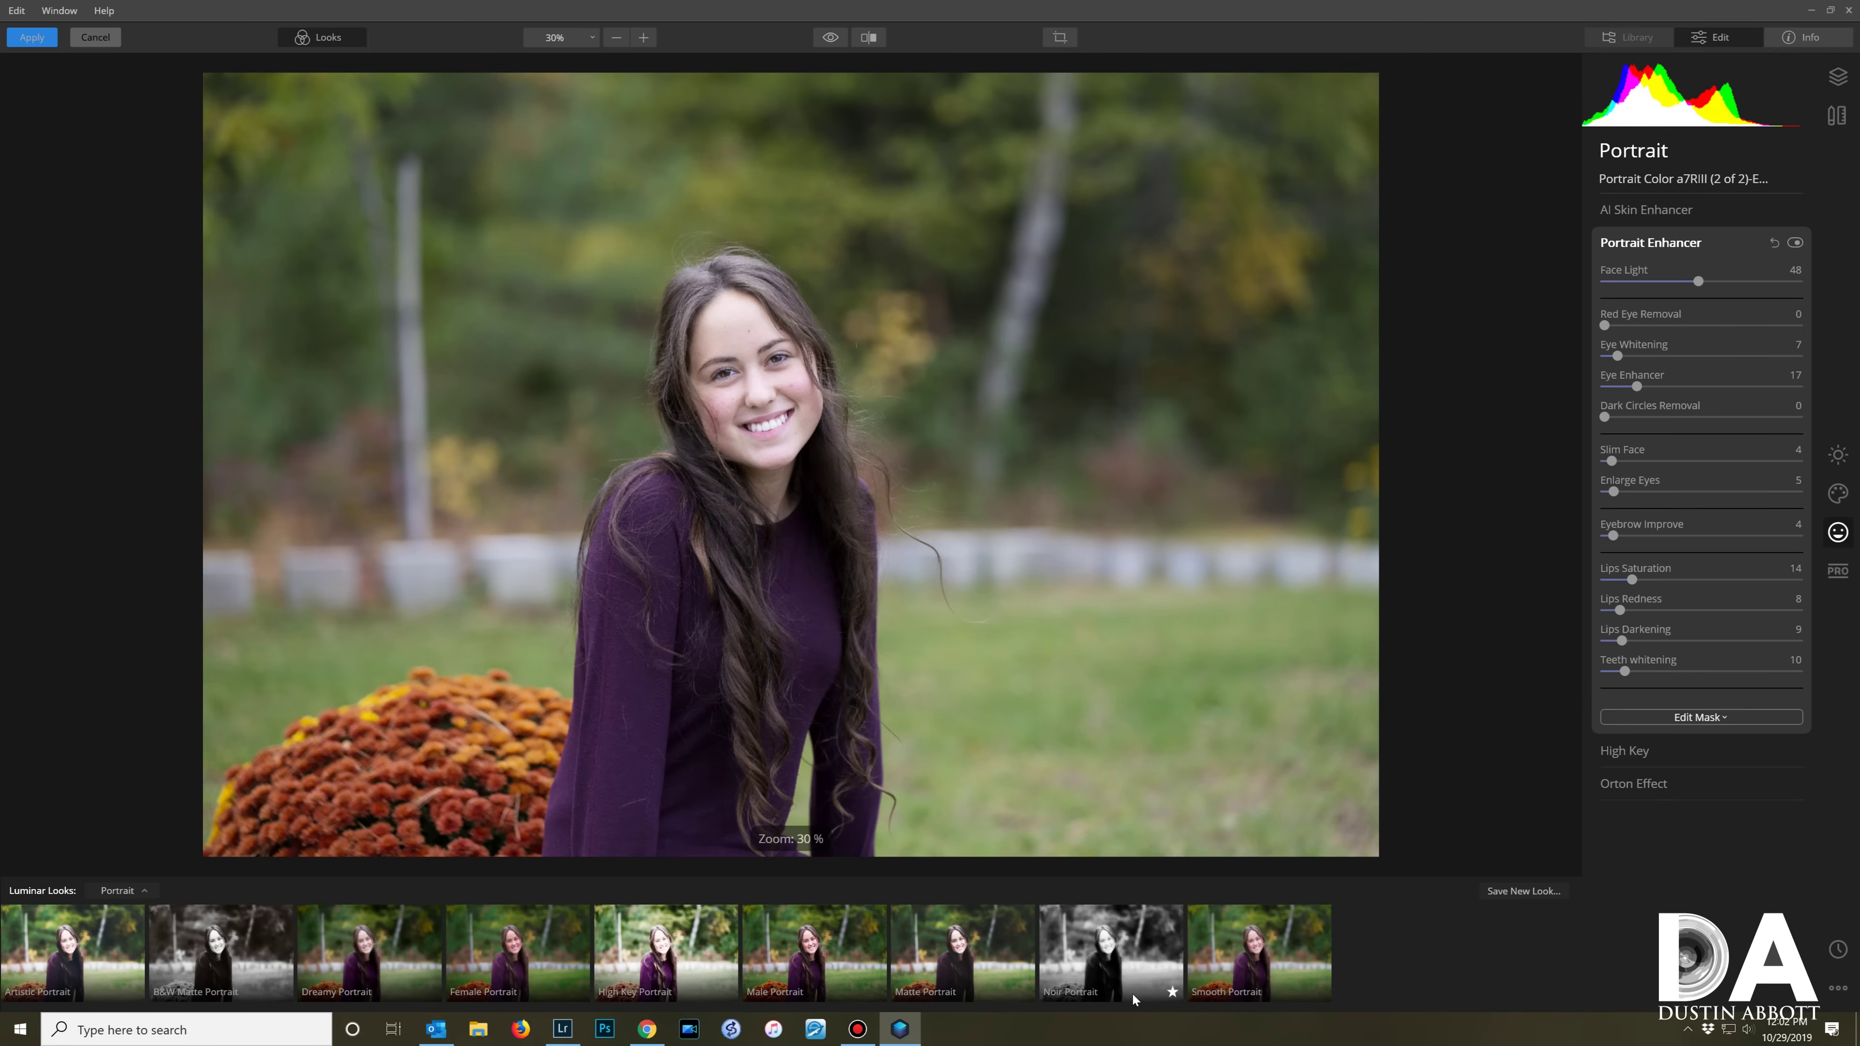
# Step: Apply the Smooth Portrait look at 57, then set Vibrance 20 and Temperature 6
pyautogui.click(1232, 930)
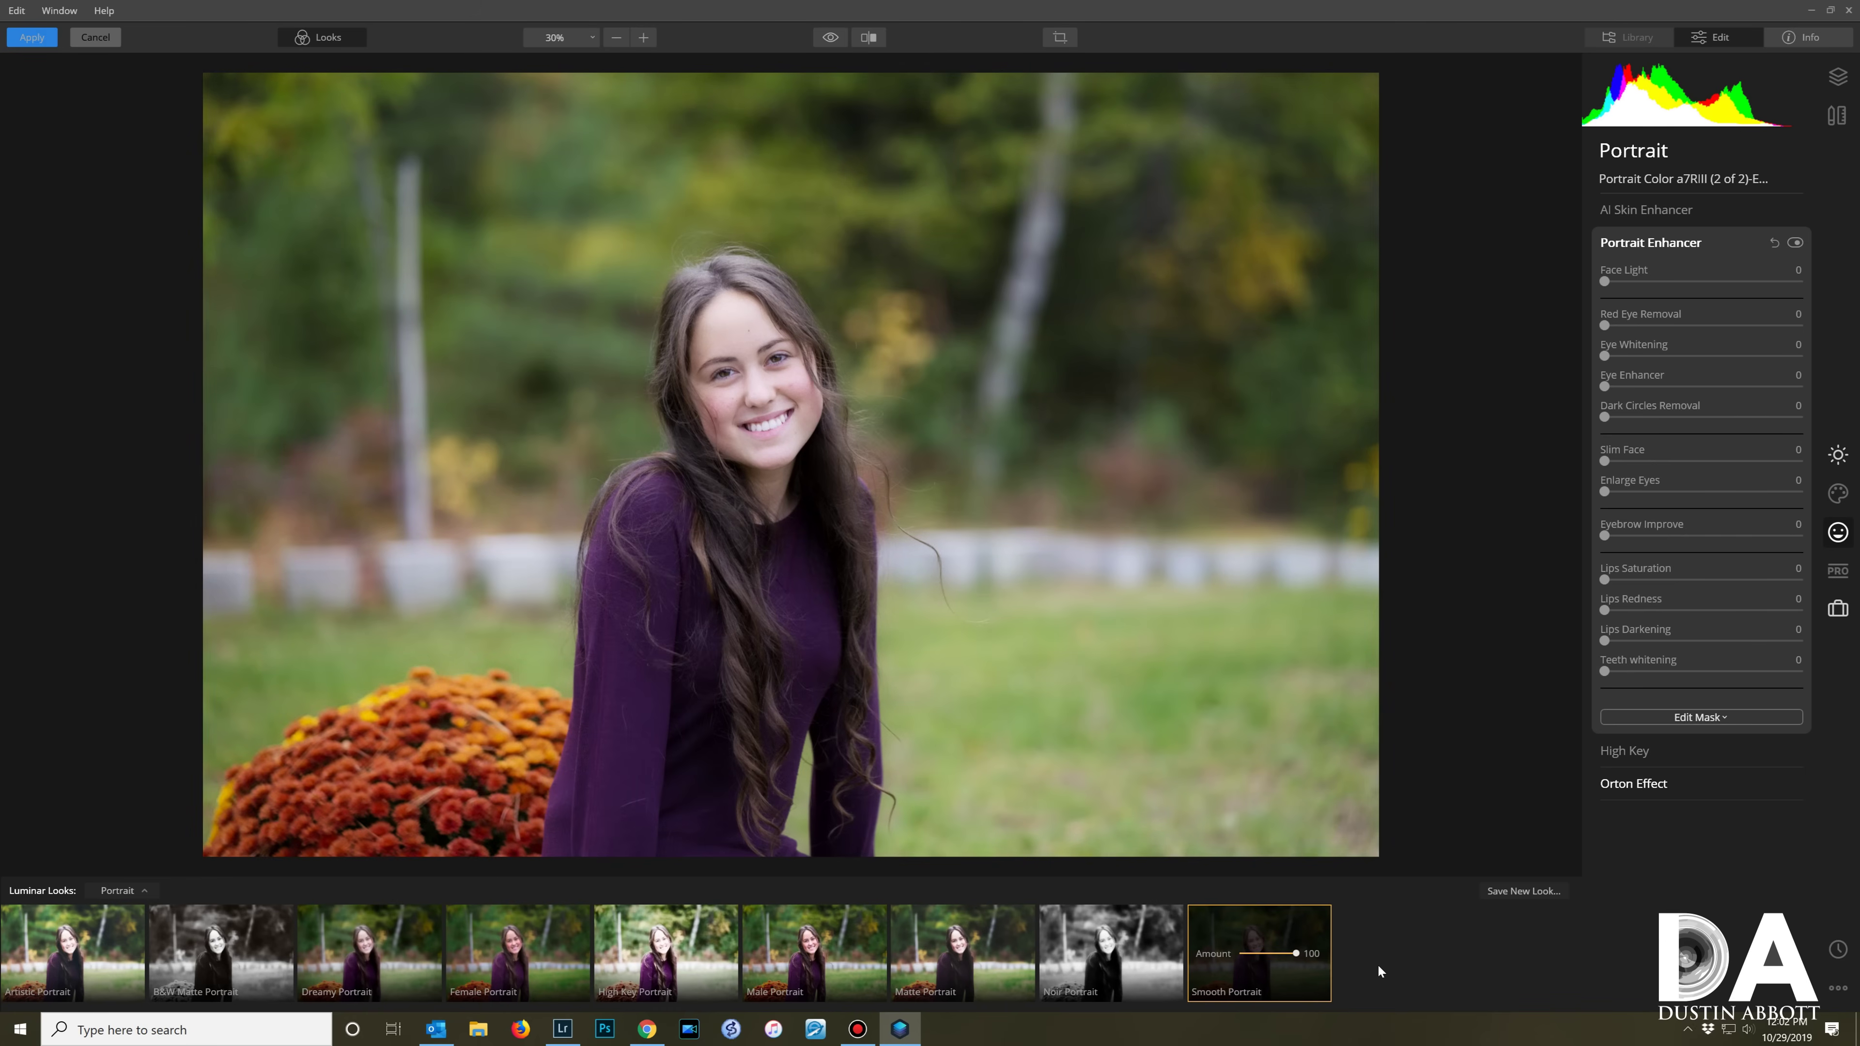
pyautogui.moveTo(1295, 954); pyautogui.dragTo(1275, 954)
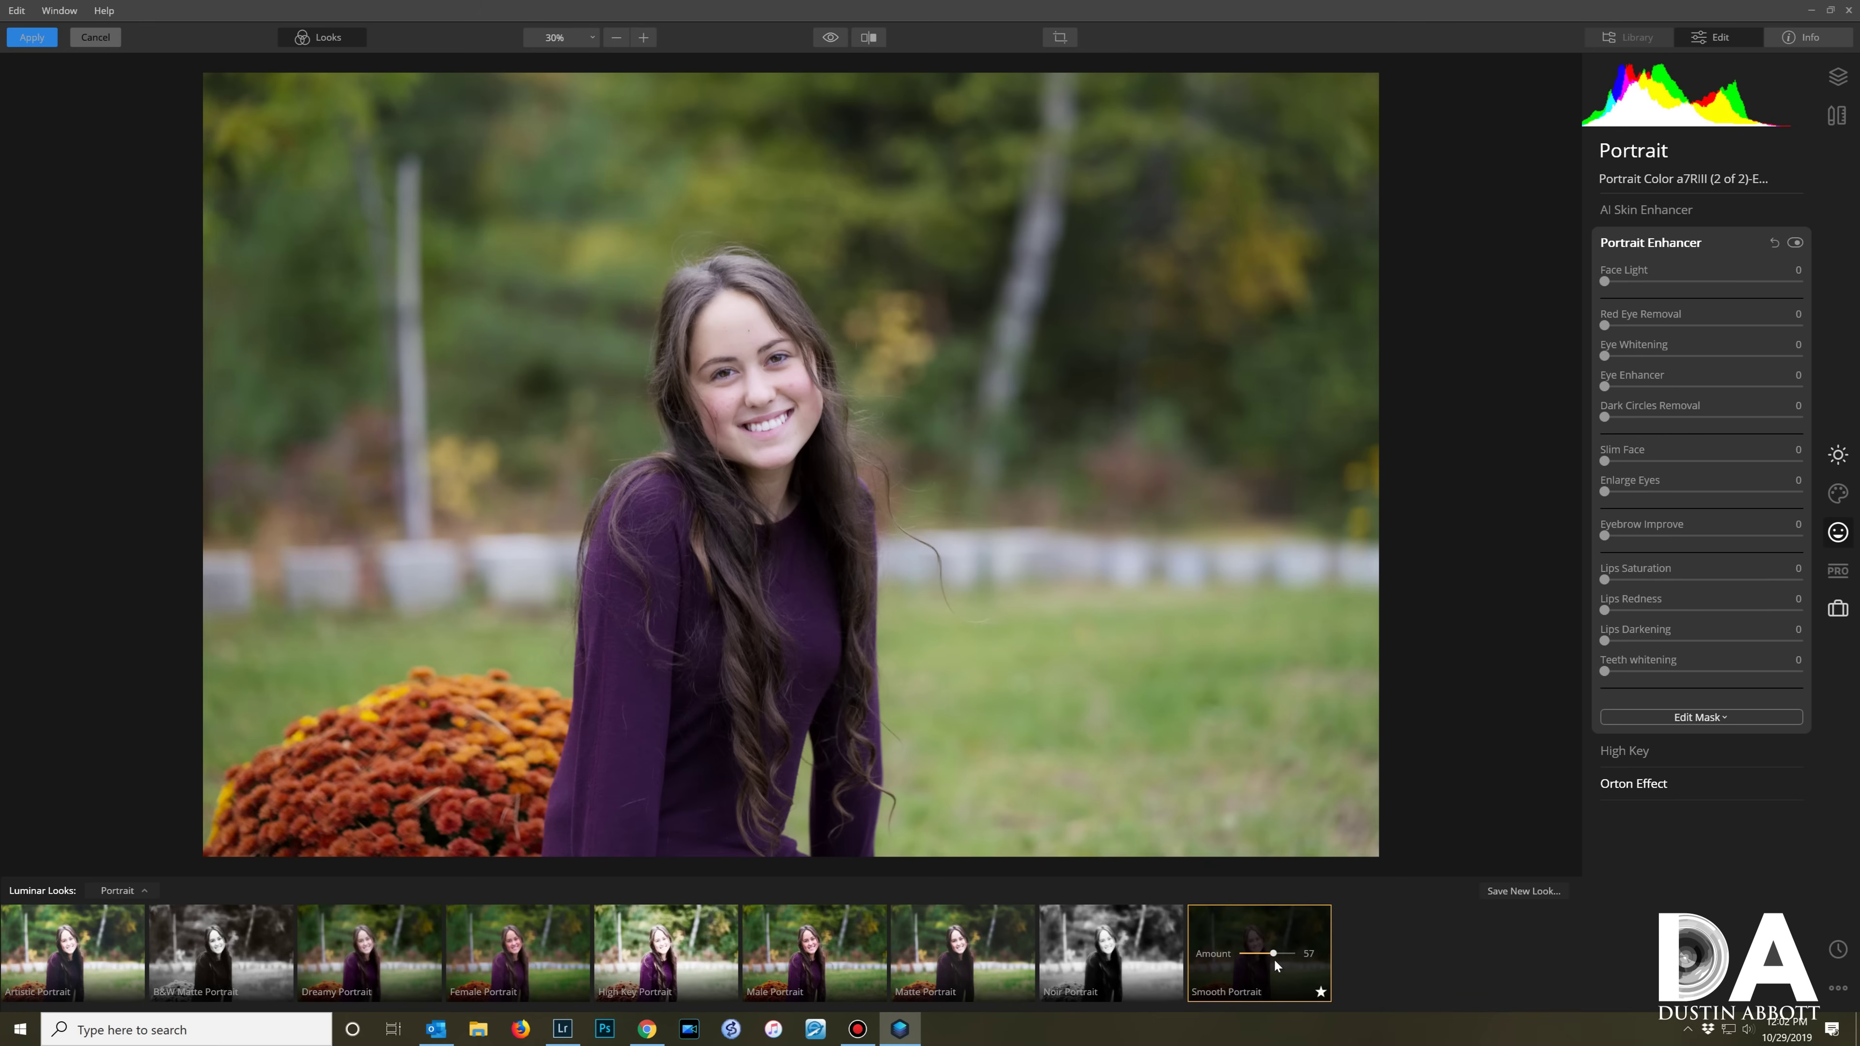
pyautogui.click(1838, 454)
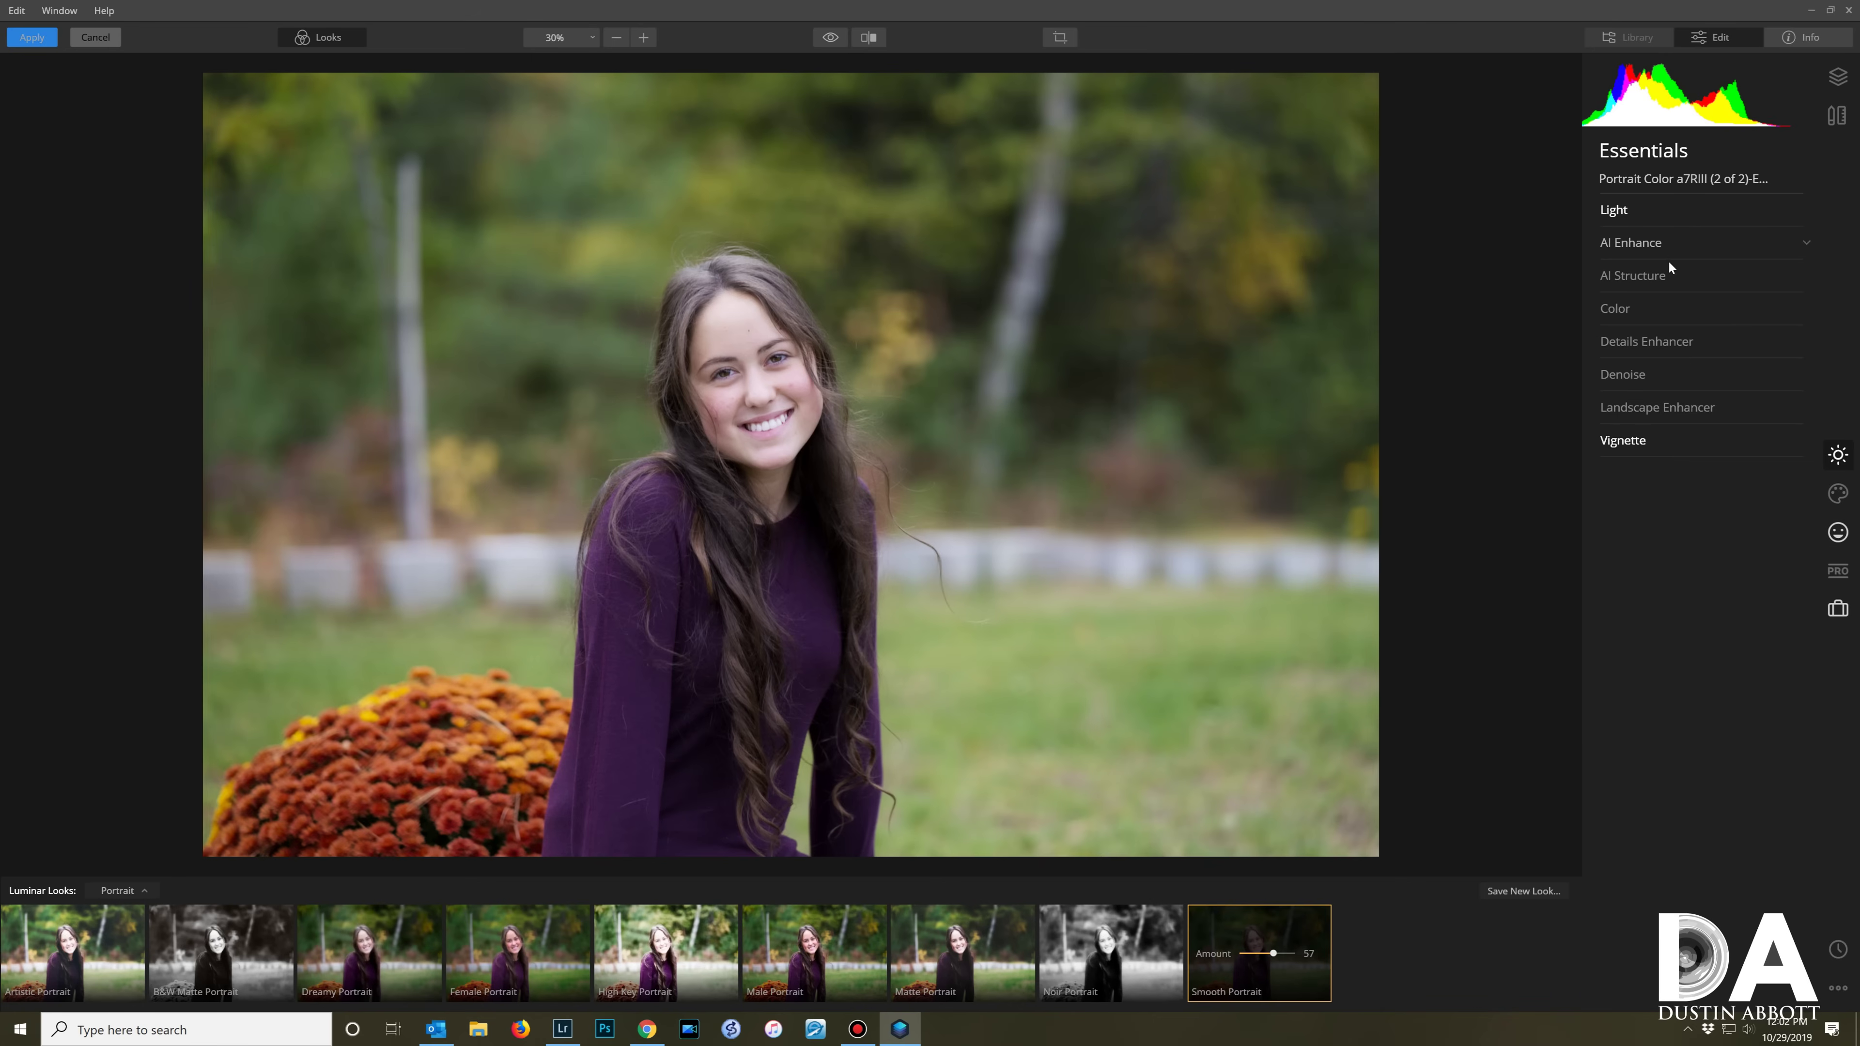
pyautogui.click(1647, 309)
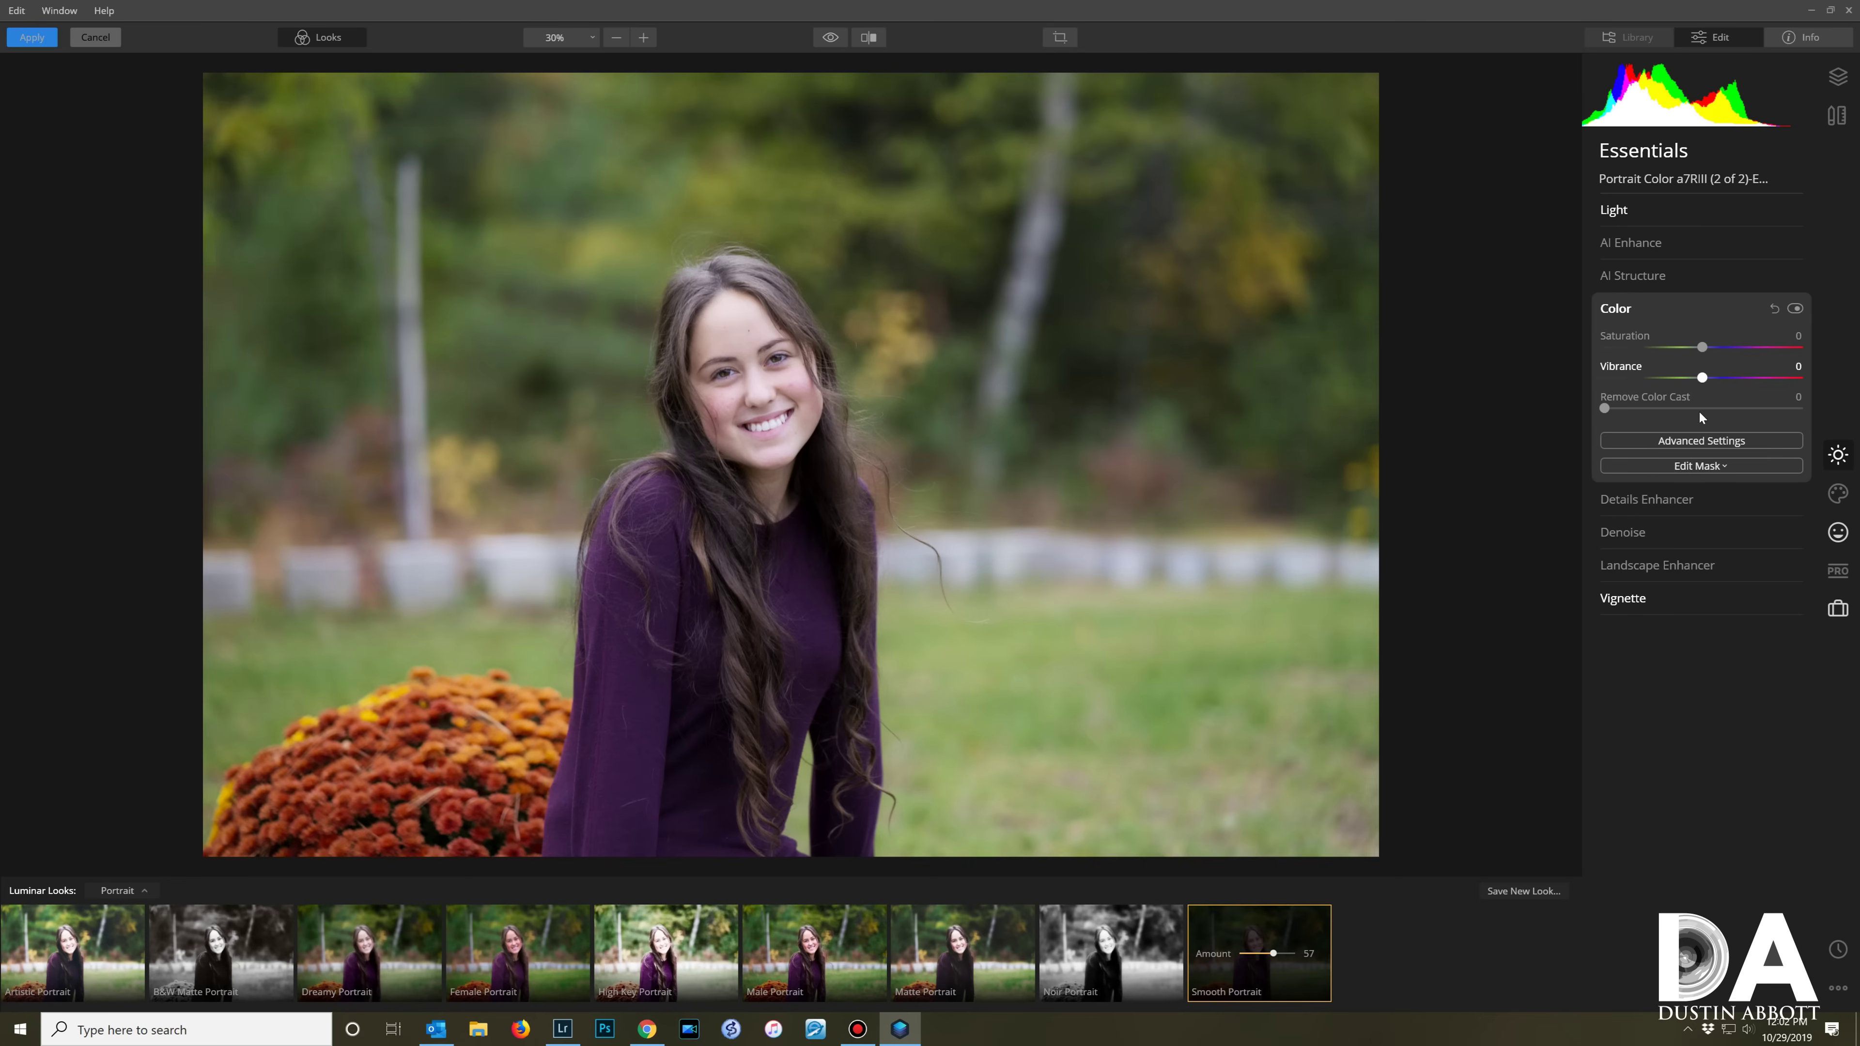
pyautogui.click(1705, 379)
pyautogui.moveTo(1704, 379)
pyautogui.mouseDown()
pyautogui.moveTo(1721, 380)
pyautogui.moveTo(1709, 351)
pyautogui.mouseUp()
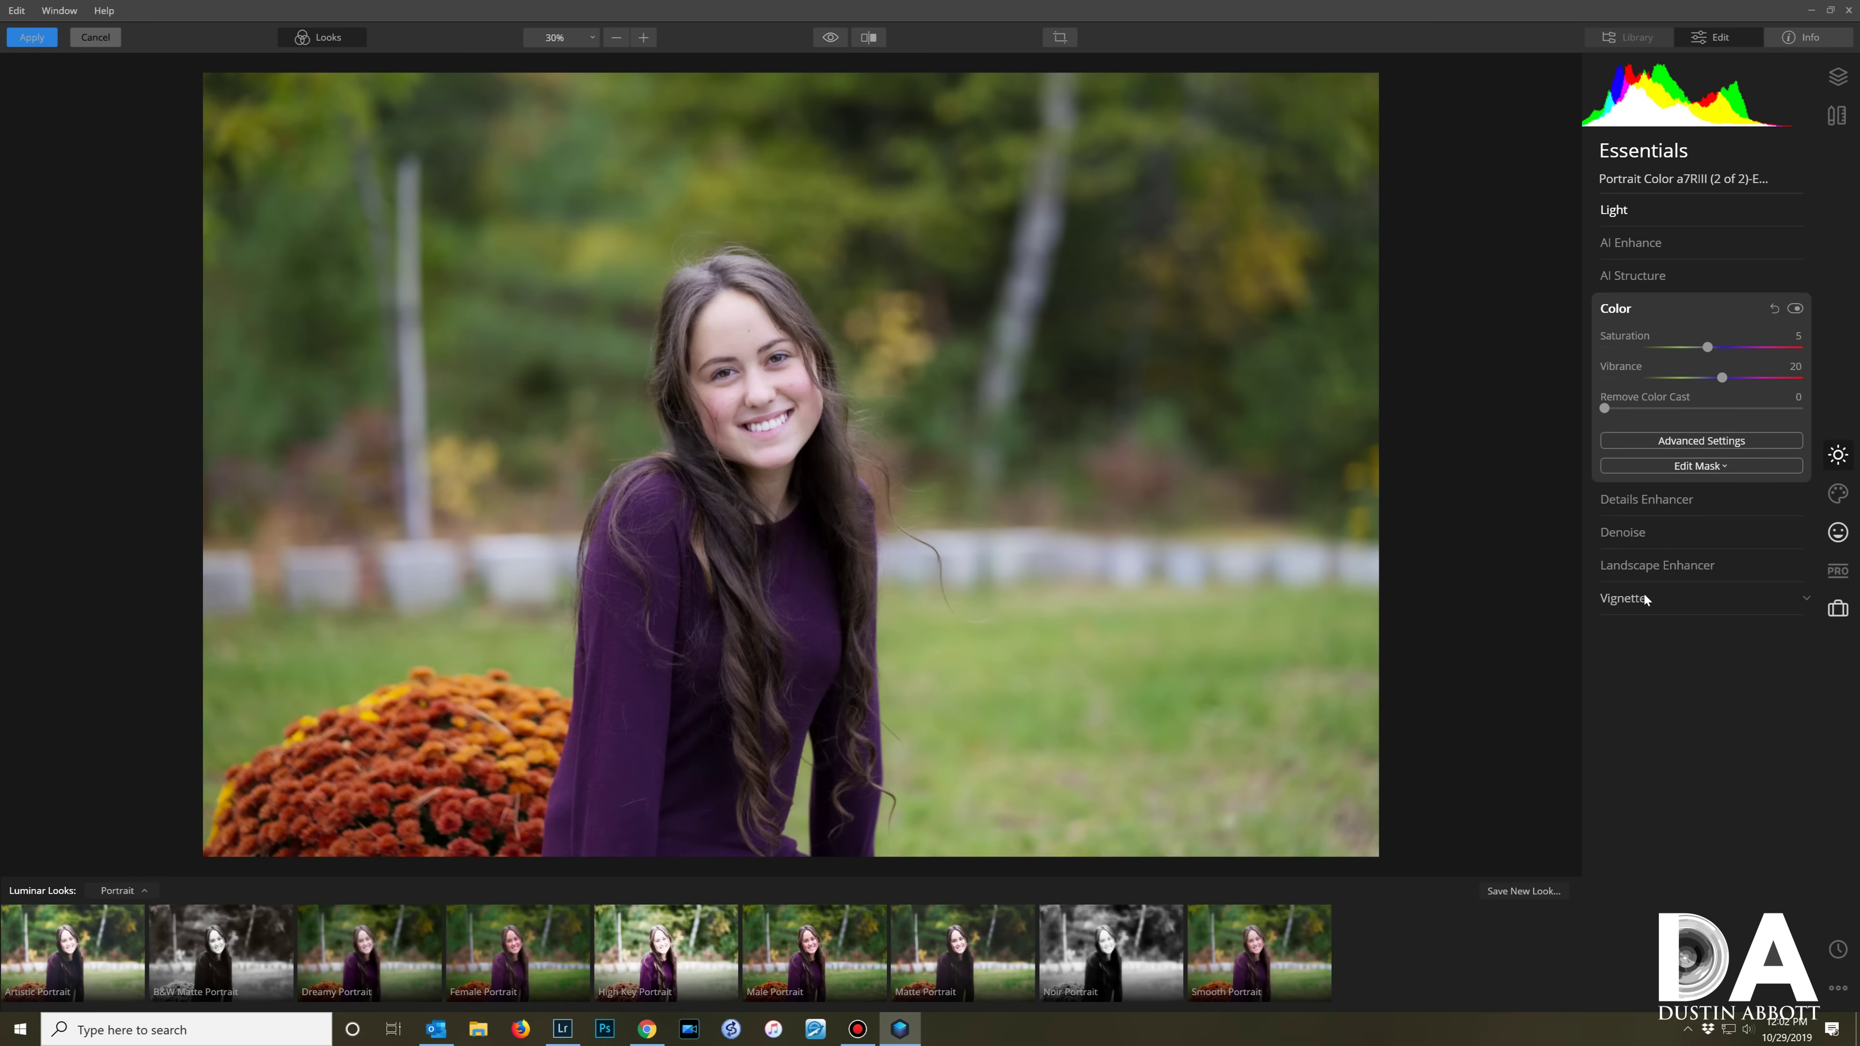
pyautogui.click(1654, 212)
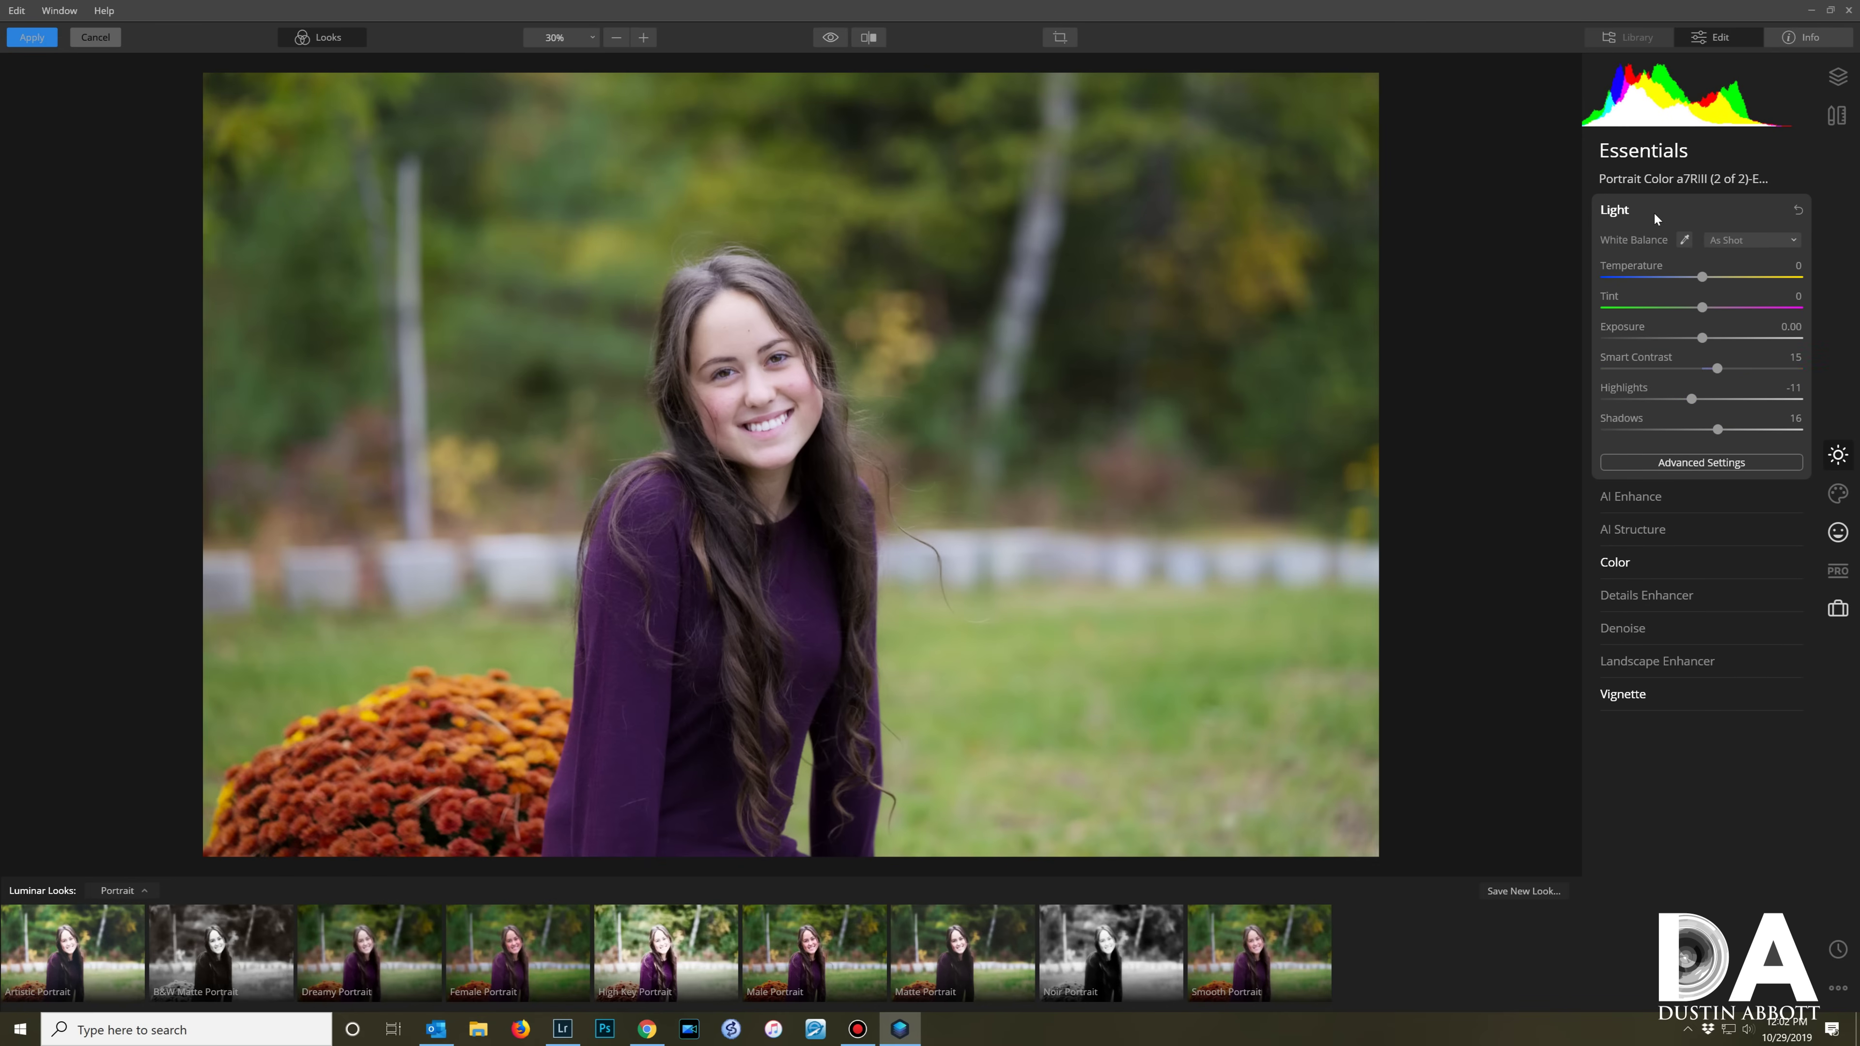
pyautogui.moveTo(1708, 279); pyautogui.dragTo(1709, 279)
# Step: Turn on the Before/After split and drag its divider across the purple-top portrait
pyautogui.click(867, 37)
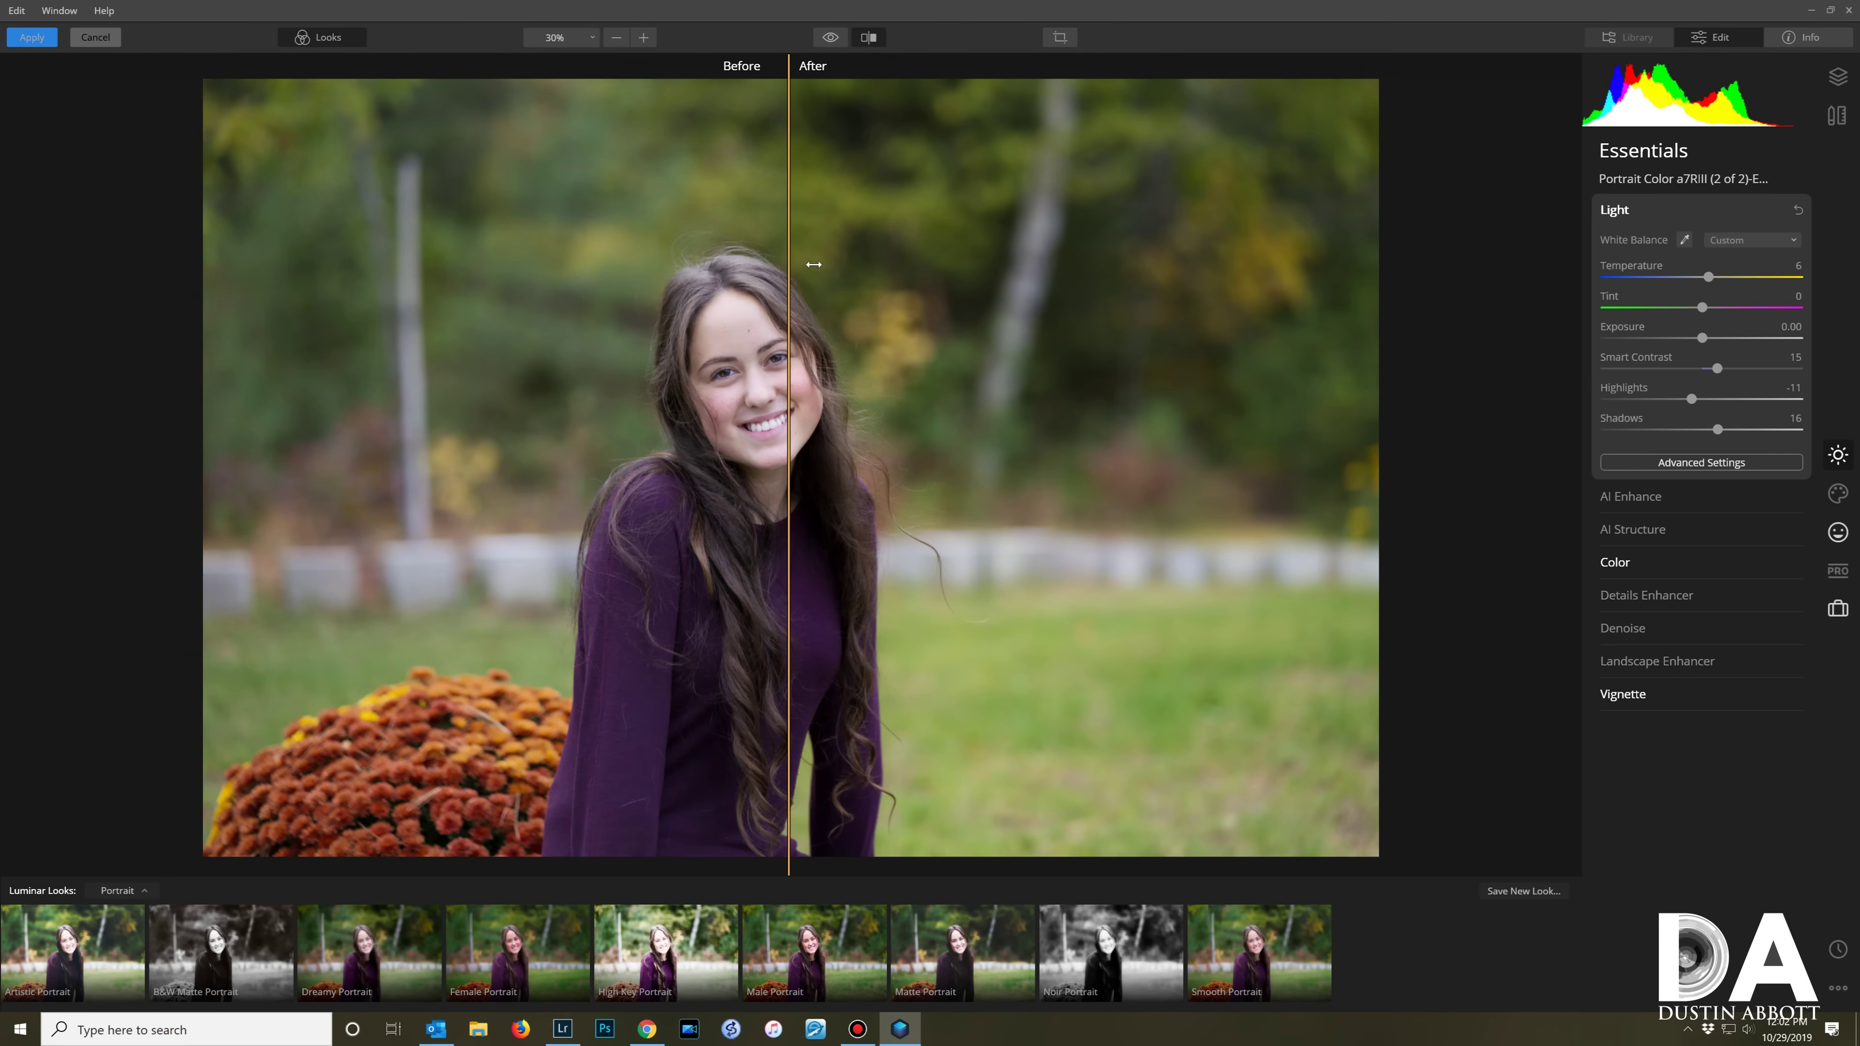
pyautogui.moveTo(788, 346); pyautogui.dragTo(610, 386)
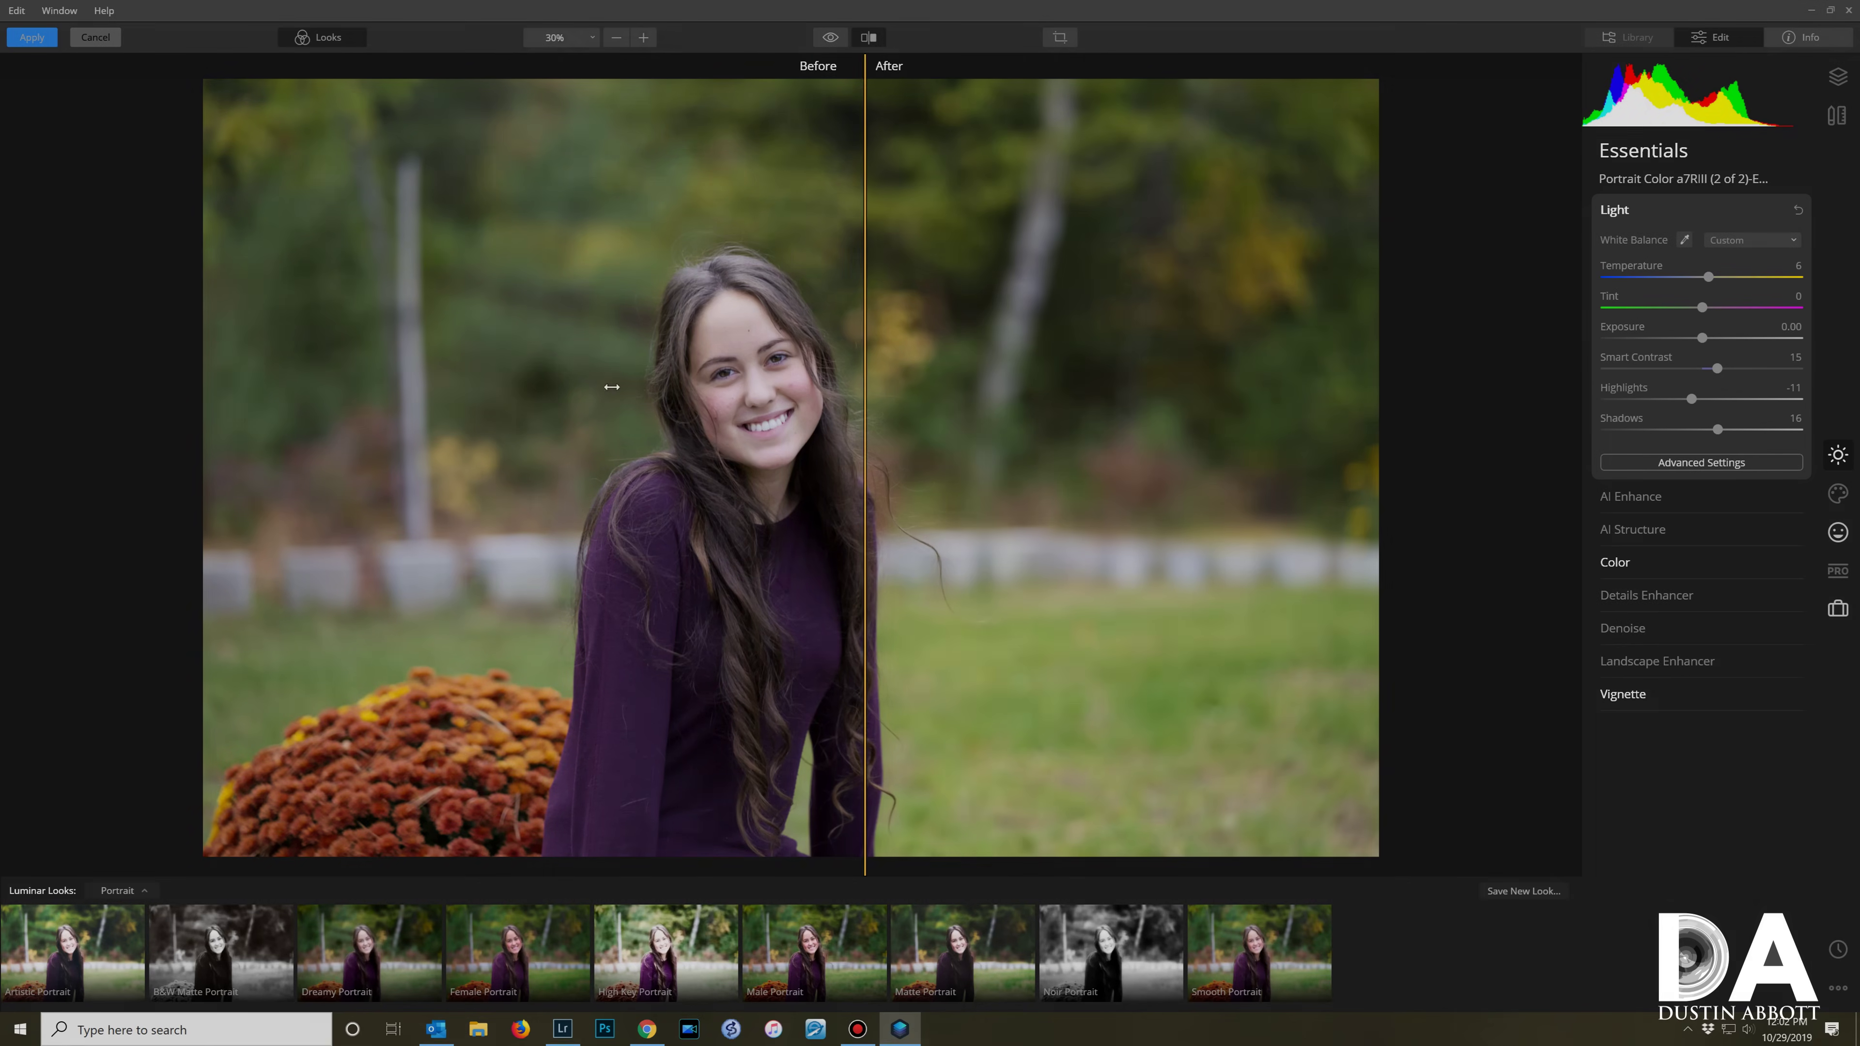